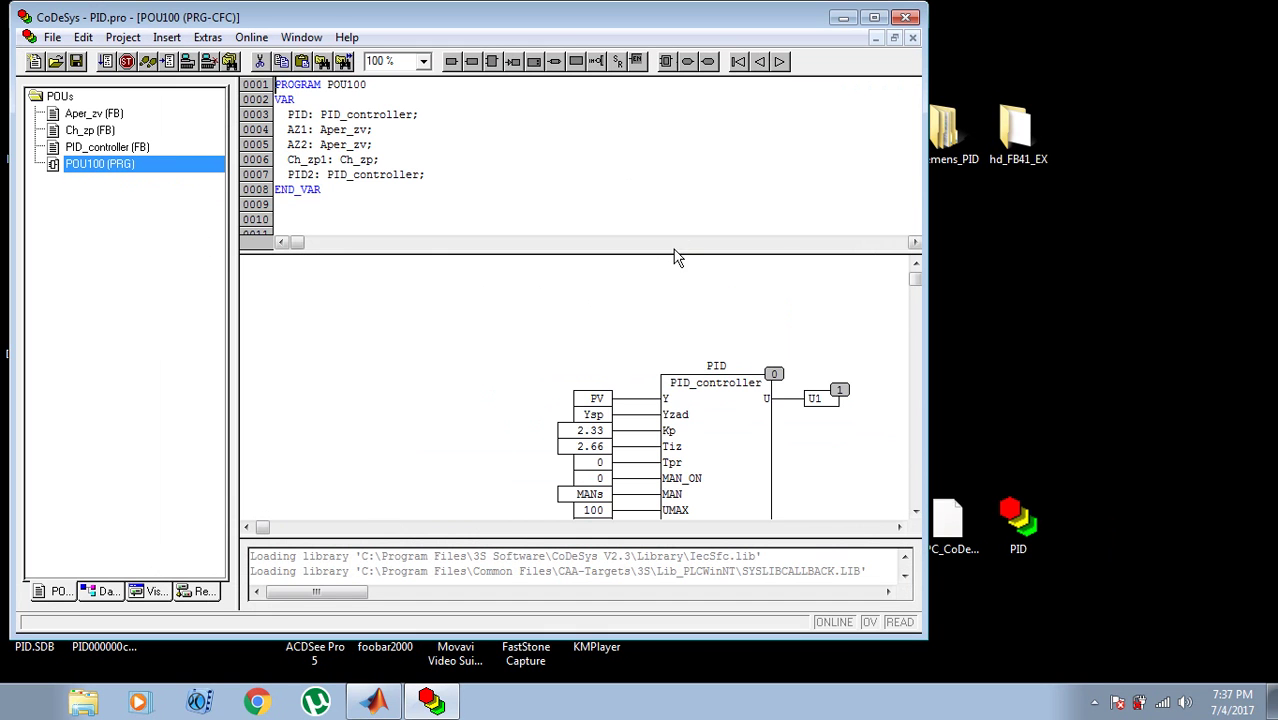
Step: Enlarge the CoDeSys workspace, narrow the project tree, and move the whole PID_controller network toward the upper left of the POU100 chart
{"action": "left_click_drag", "start_coordinate": [930, 642], "coordinate": [877, 434]}
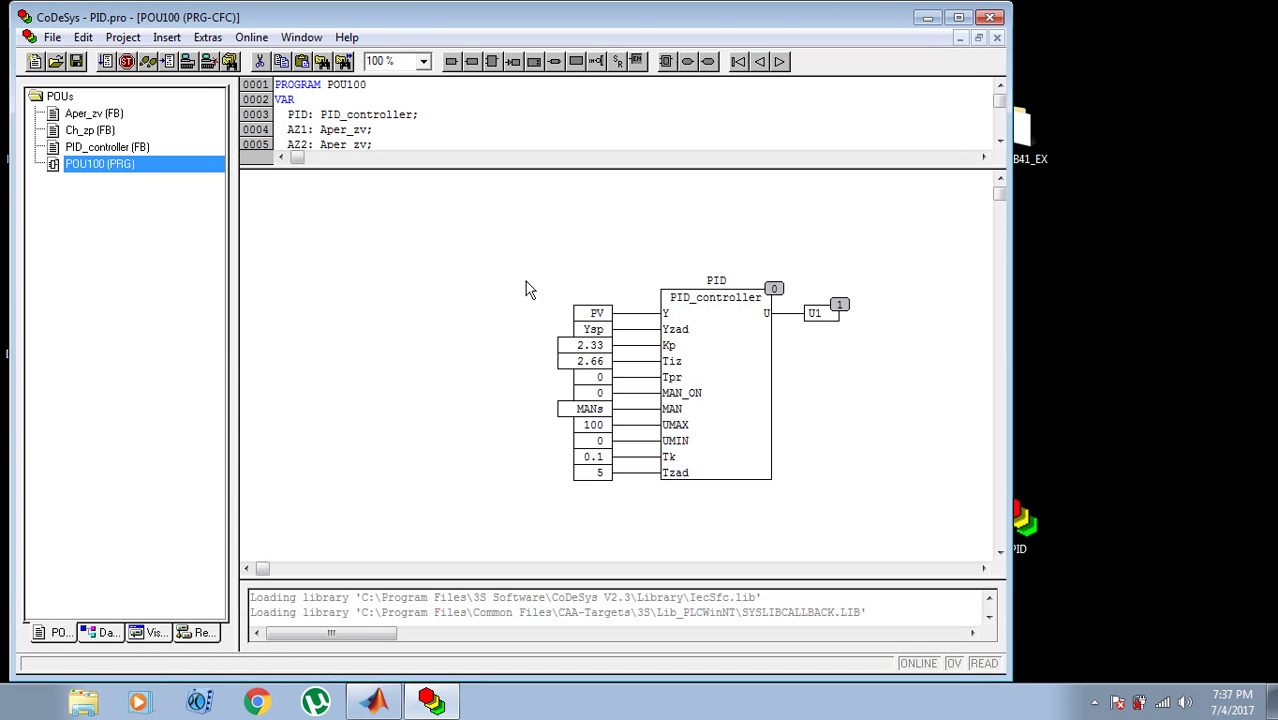
{"action": "left_click_drag", "start_coordinate": [234, 288], "coordinate": [174, 291]}
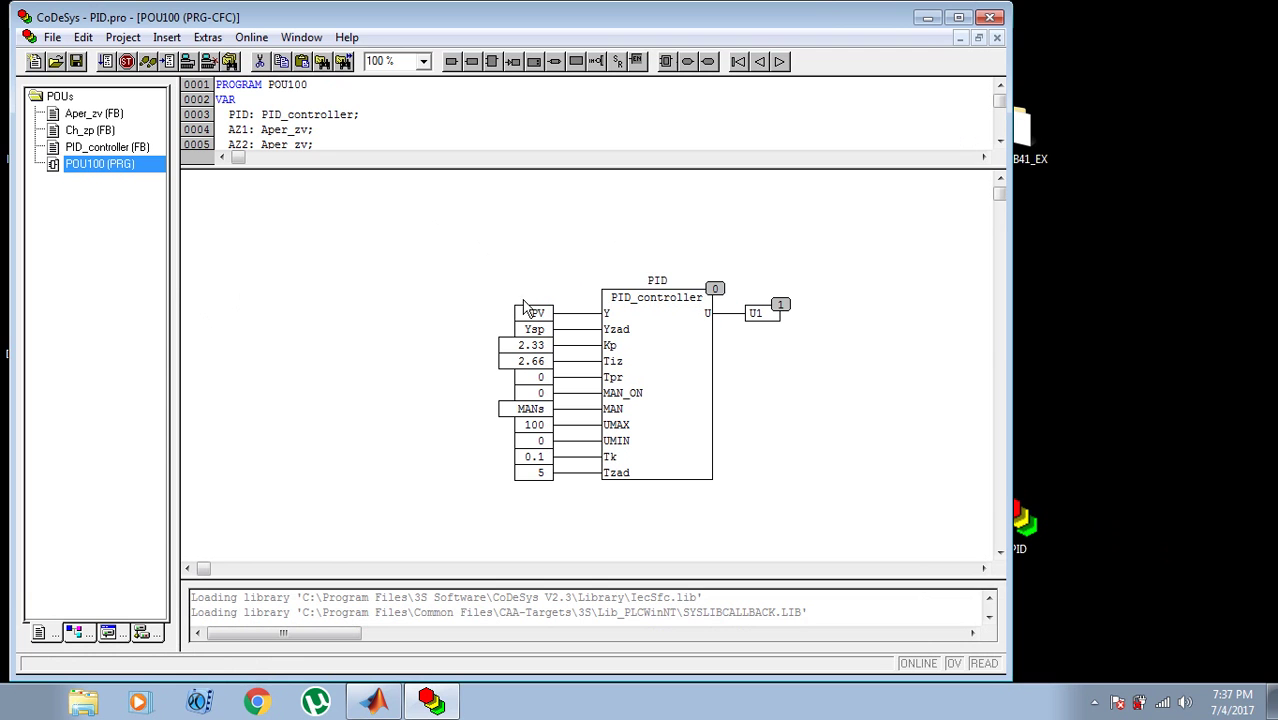
{"action": "left_click_drag", "start_coordinate": [412, 226], "coordinate": [950, 520]}
{"action": "left_click_drag", "start_coordinate": [689, 413], "coordinate": [468, 349]}
{"action": "left_click", "coordinate": [633, 339]}
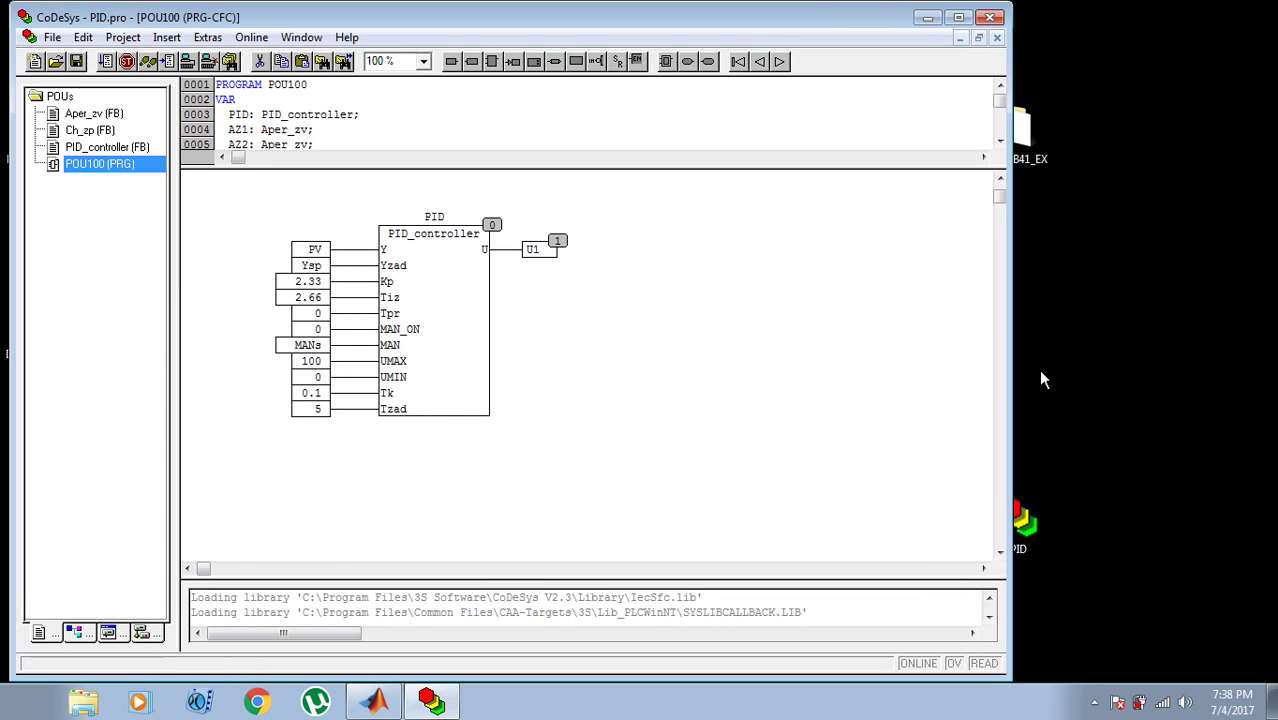
Step: Narrow the CoDeSys window to about half the desktop width and bring the PID_controller network fully into view
{"action": "left_click_drag", "start_coordinate": [1012, 375], "coordinate": [691, 371]}
{"action": "left_click", "coordinate": [679, 180]}
{"action": "left_click", "coordinate": [679, 180]}
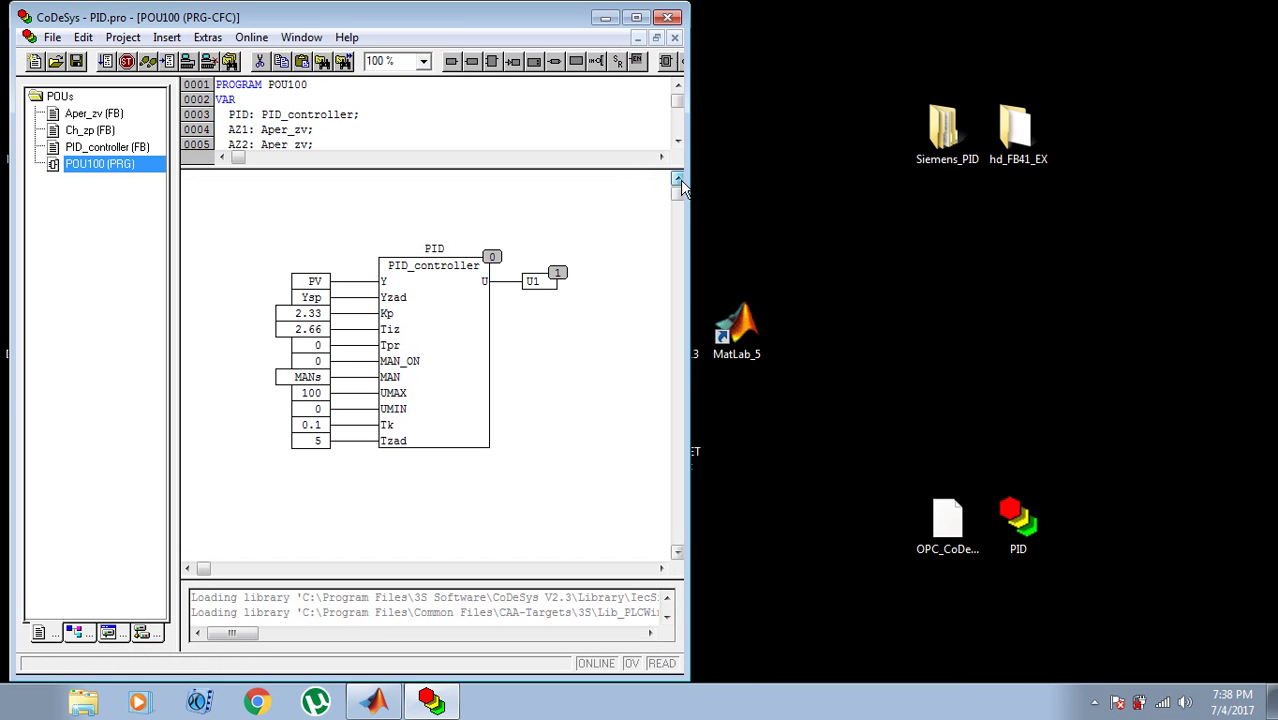
Step: Switch to MATLAB and open the OPC_CoDeSys_test Simulink model
{"action": "left_click", "coordinate": [375, 700]}
{"action": "left_click", "coordinate": [452, 442]}
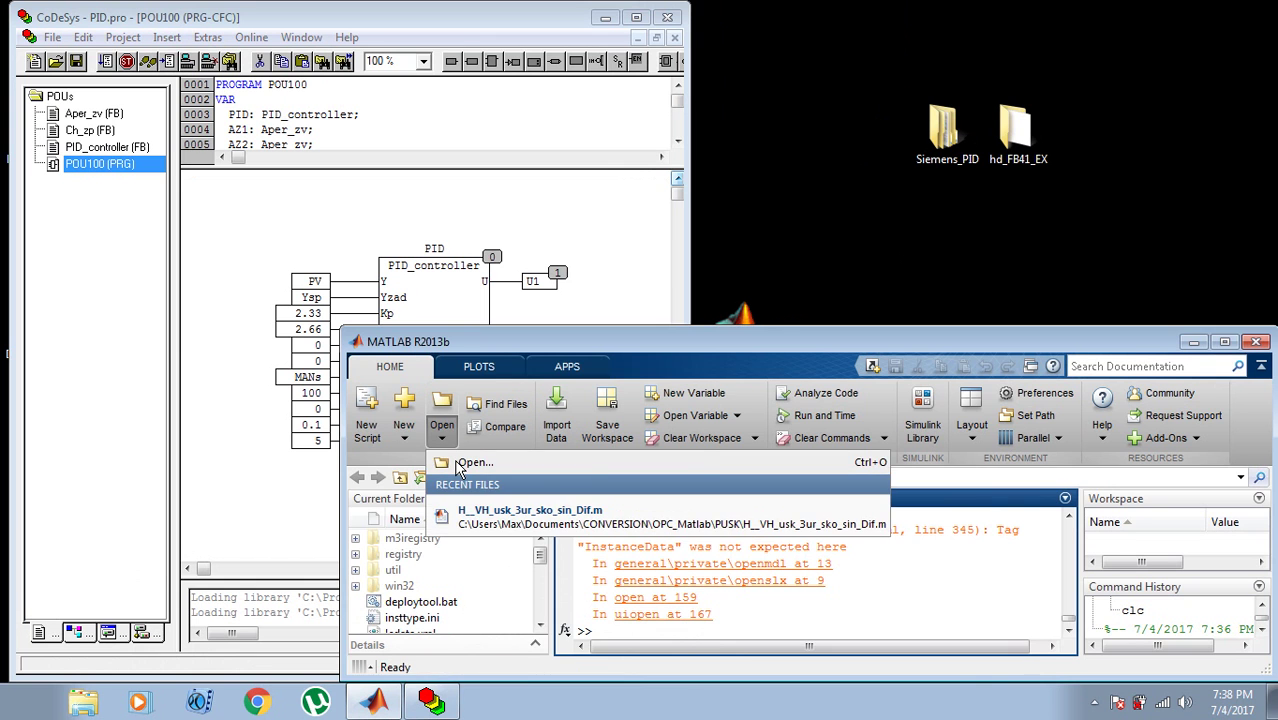
{"action": "left_click", "coordinate": [462, 462]}
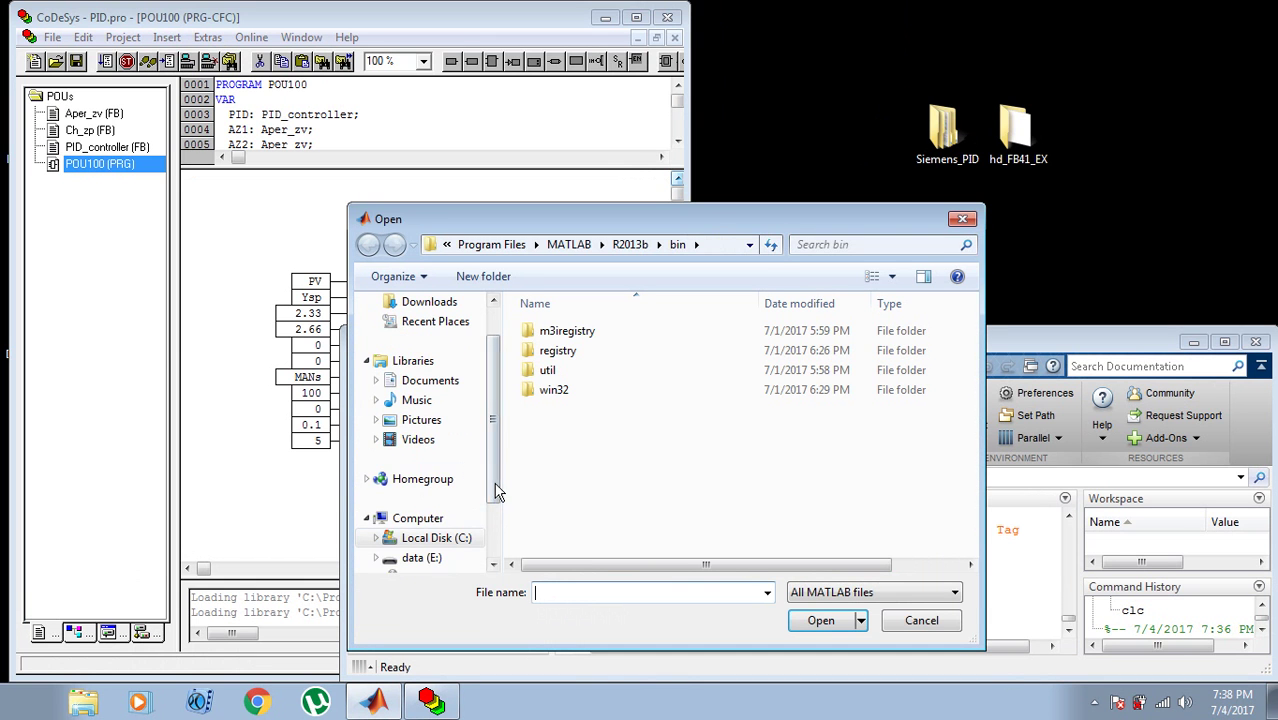
{"action": "scroll", "coordinate": [496, 512], "scroll_direction": "down", "scroll_amount": 2}
{"action": "scroll", "coordinate": [496, 512], "scroll_direction": "up", "scroll_amount": 1}
{"action": "left_click", "coordinate": [420, 518]}
{"action": "double_click", "coordinate": [607, 332]}
Step: Resize and place the OPC_CoDeSys_test window beside CoDeSys, recentre its block chain, and save the model
{"action": "mouse_move", "coordinate": [1117, 262]}
{"action": "left_mouse_down"}
{"action": "mouse_move", "coordinate": [1076, 380]}
{"action": "mouse_move", "coordinate": [1070, 455]}
{"action": "mouse_move", "coordinate": [1063, 304]}
{"action": "mouse_move", "coordinate": [1089, 158]}
{"action": "left_mouse_up"}
{"action": "left_click_drag", "start_coordinate": [1234, 143], "coordinate": [1018, 162]}
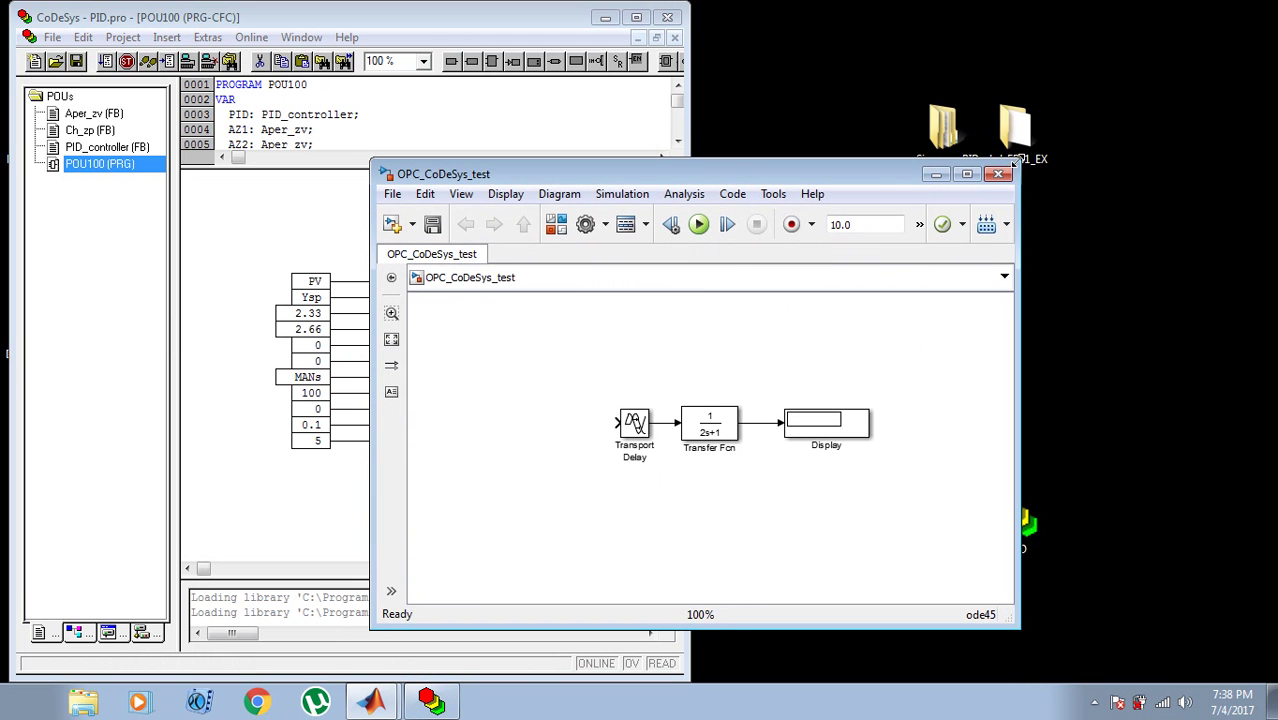
{"action": "left_click_drag", "start_coordinate": [894, 184], "coordinate": [1170, 86]}
{"action": "left_click_drag", "start_coordinate": [752, 276], "coordinate": [1058, 440]}
{"action": "left_click_drag", "start_coordinate": [1013, 347], "coordinate": [872, 338]}
{"action": "left_click_drag", "start_coordinate": [1186, 542], "coordinate": [1016, 505]}
{"action": "left_click_drag", "start_coordinate": [870, 90], "coordinate": [1032, 46]}
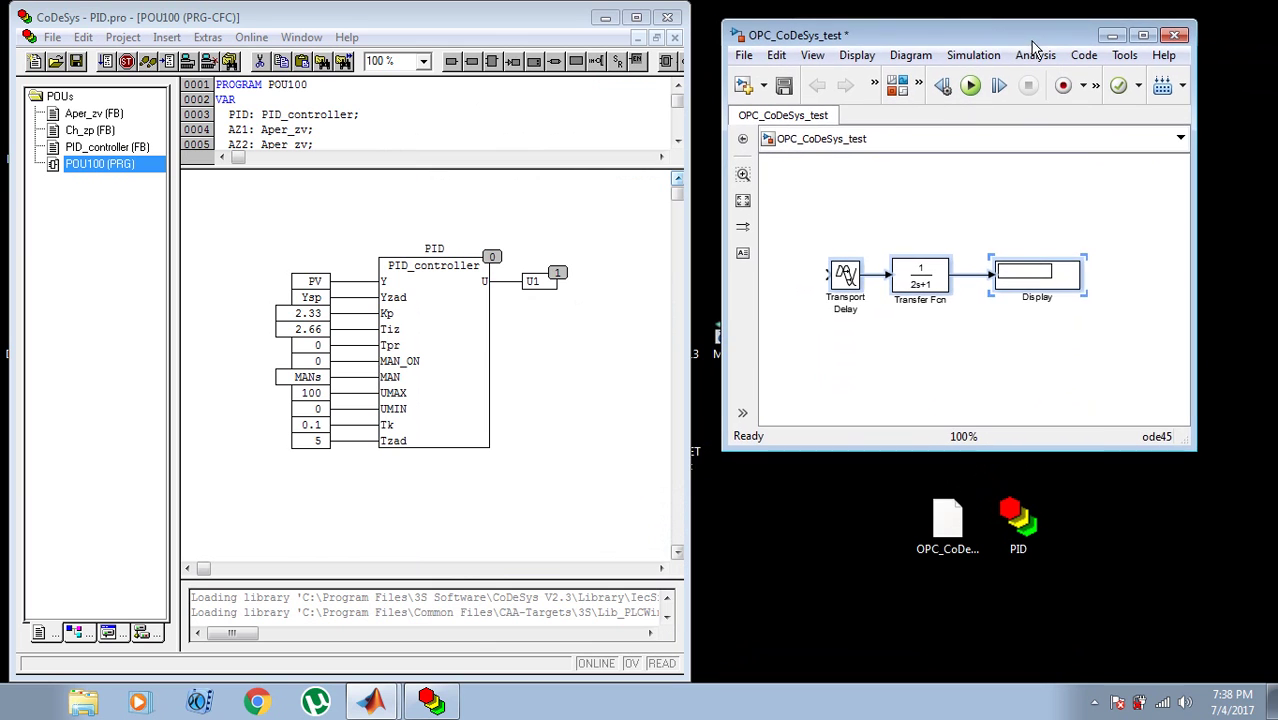
{"action": "left_click", "coordinate": [784, 88]}
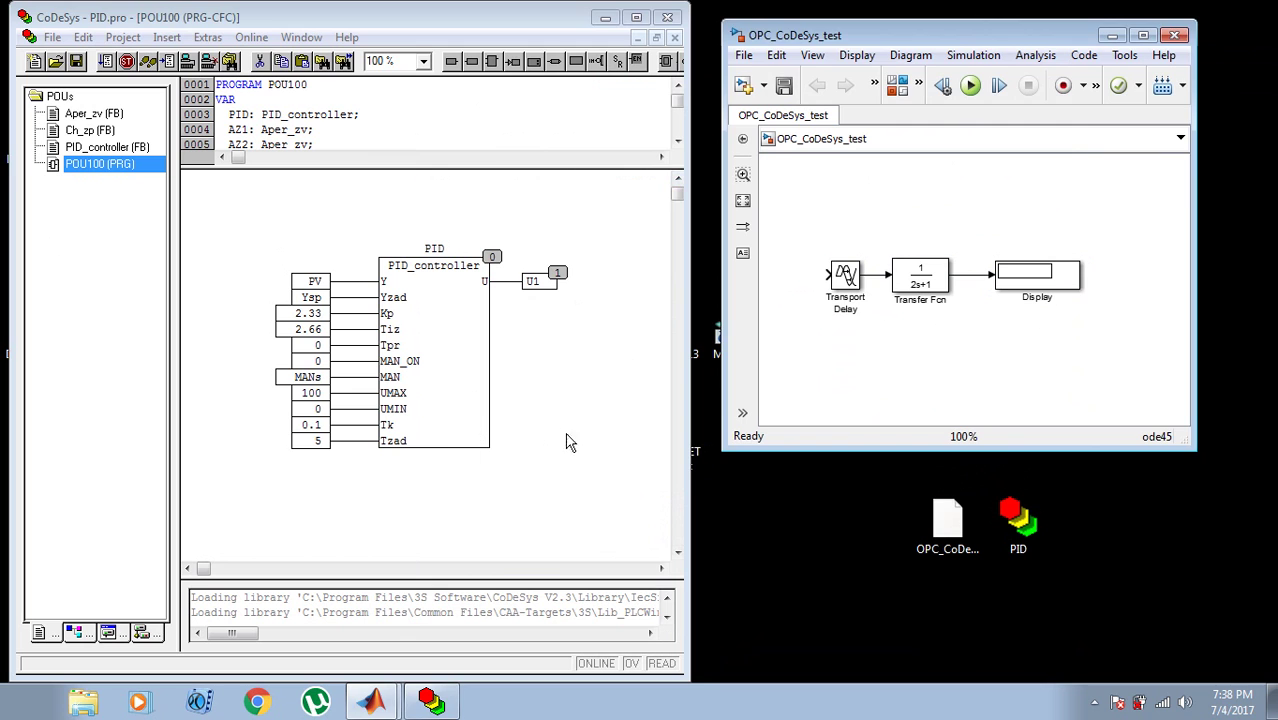
{"action": "left_click", "coordinate": [584, 436]}
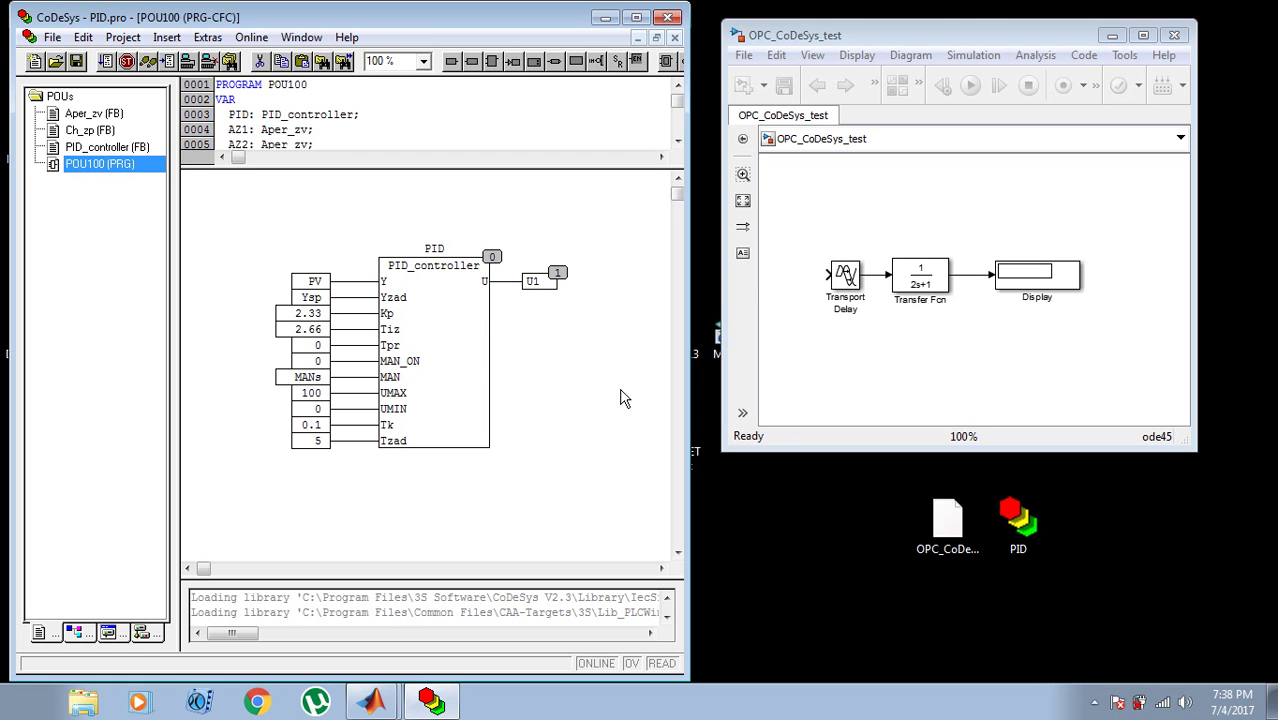
{"action": "left_click", "coordinate": [972, 202]}
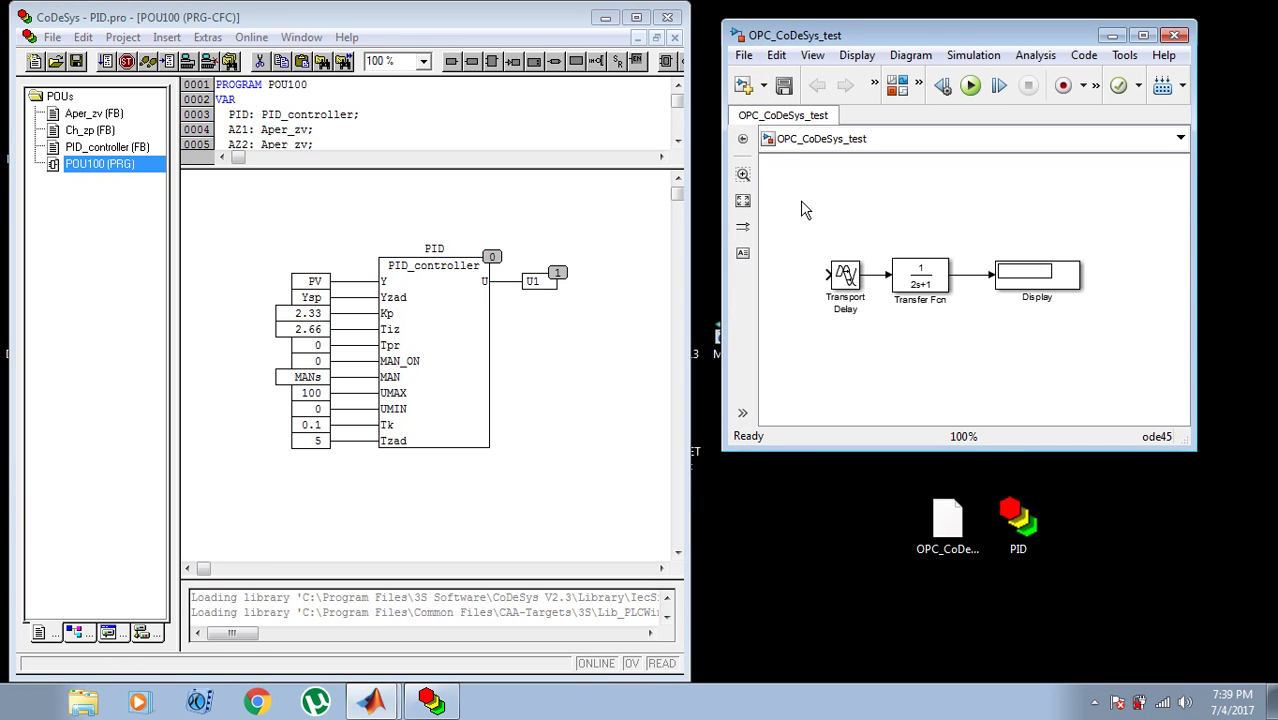
{"action": "left_click", "coordinate": [562, 314]}
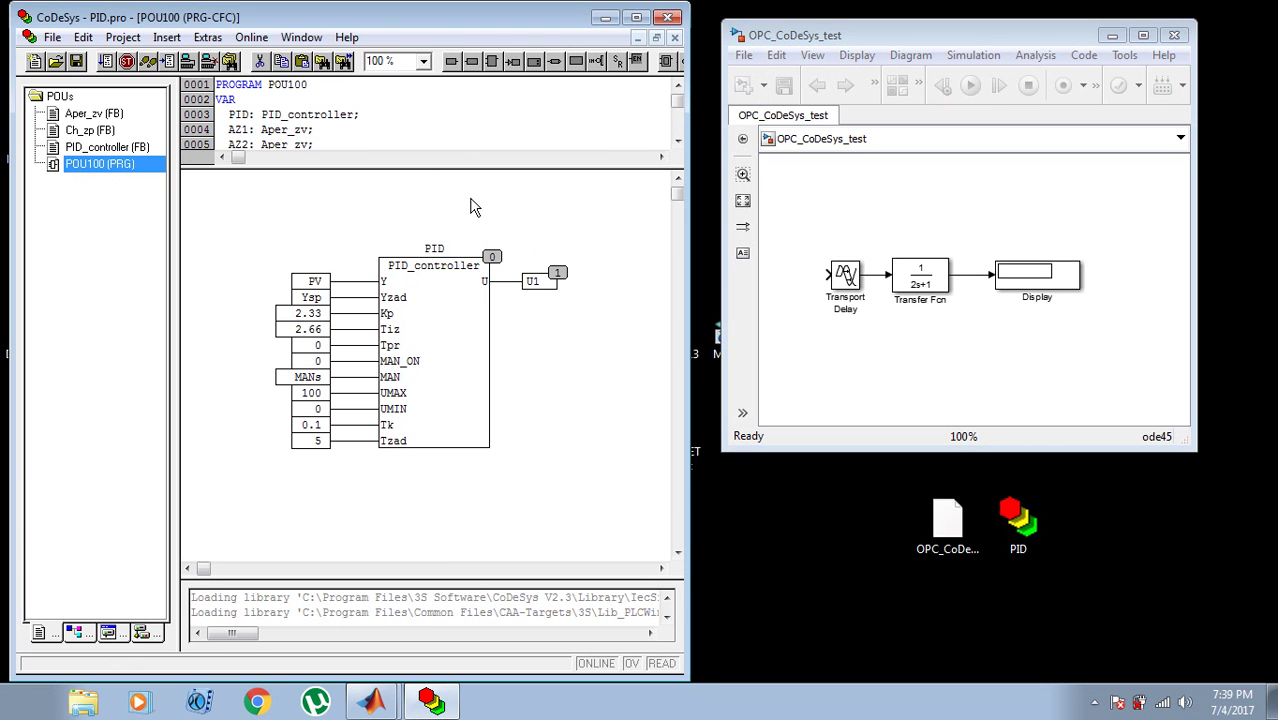
Step: Launch CoDeSys OPC Configurator from the 3S Software communication programs and move its window aside
{"action": "left_click", "coordinate": [22, 708]}
{"action": "mouse_move", "coordinate": [145, 393]}
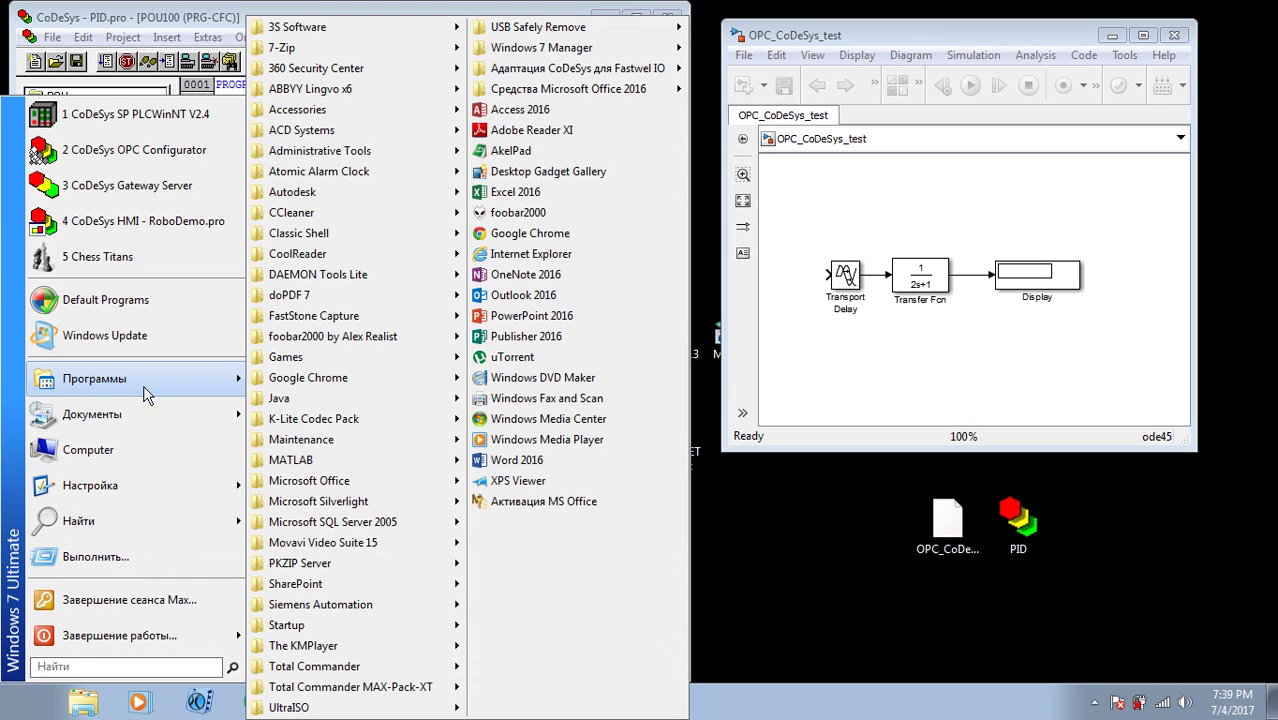
{"action": "mouse_move", "coordinate": [368, 30]}
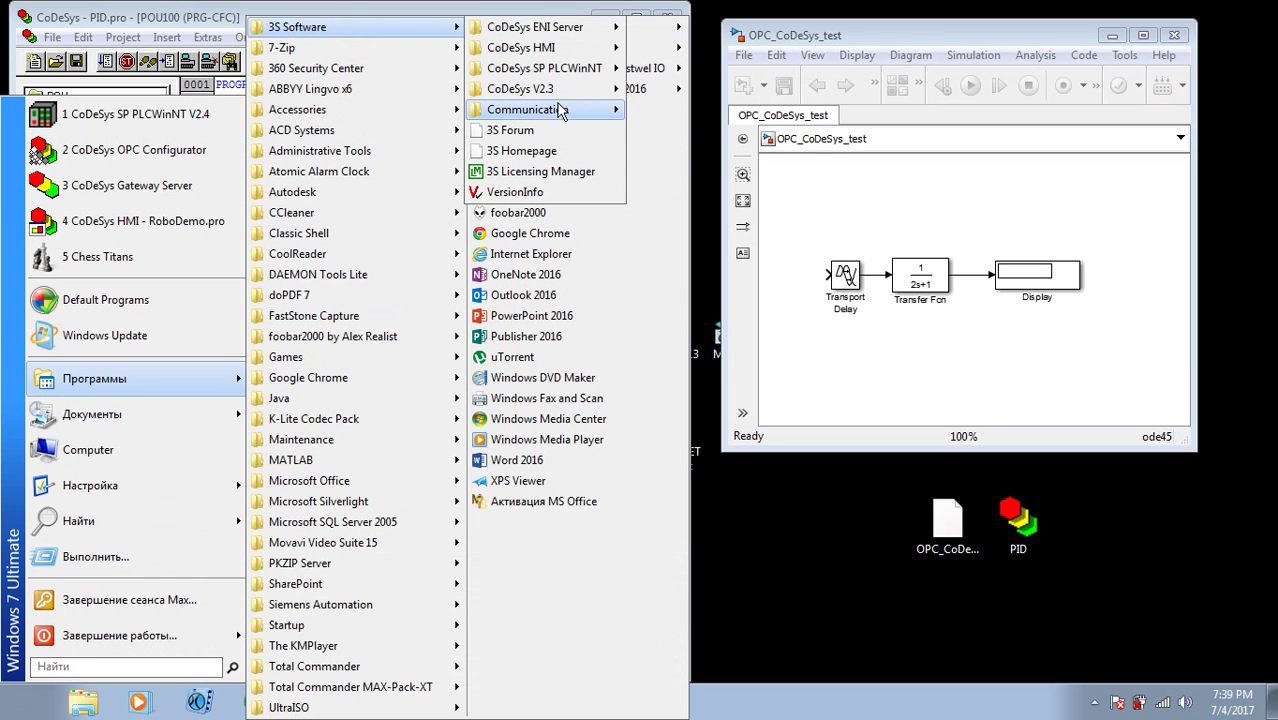
{"action": "mouse_move", "coordinate": [560, 112]}
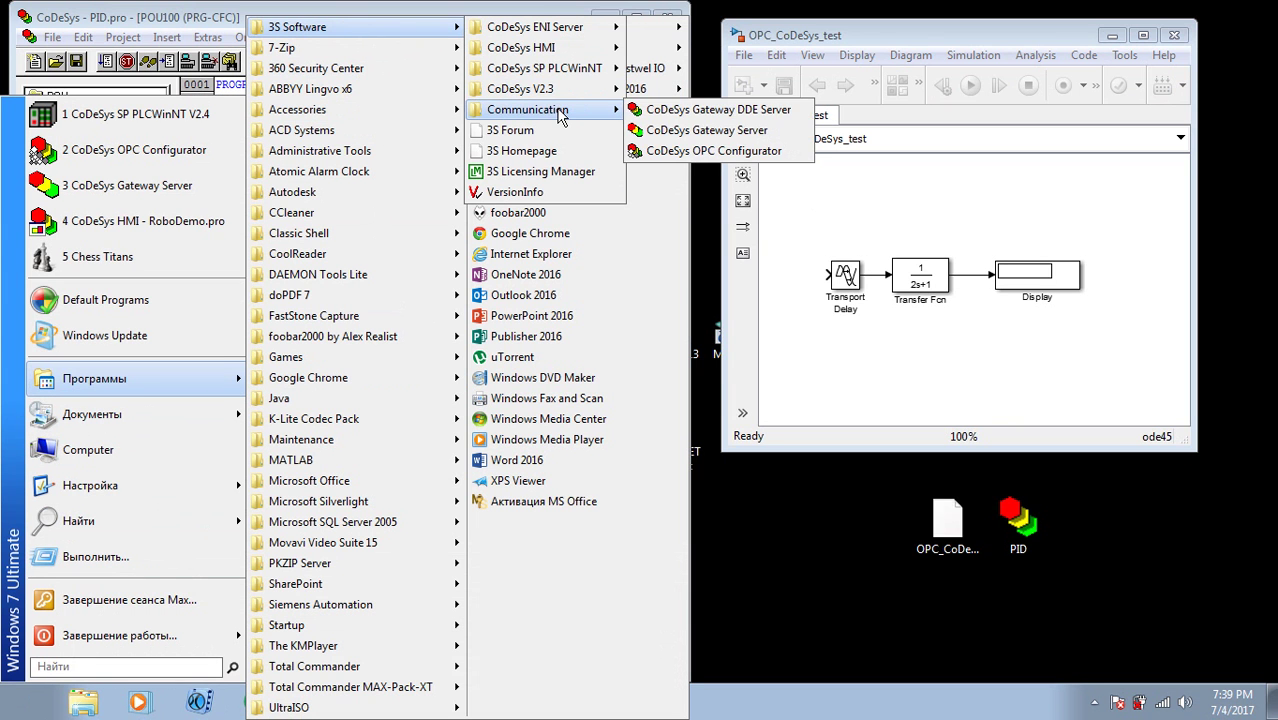
{"action": "left_click", "coordinate": [718, 155]}
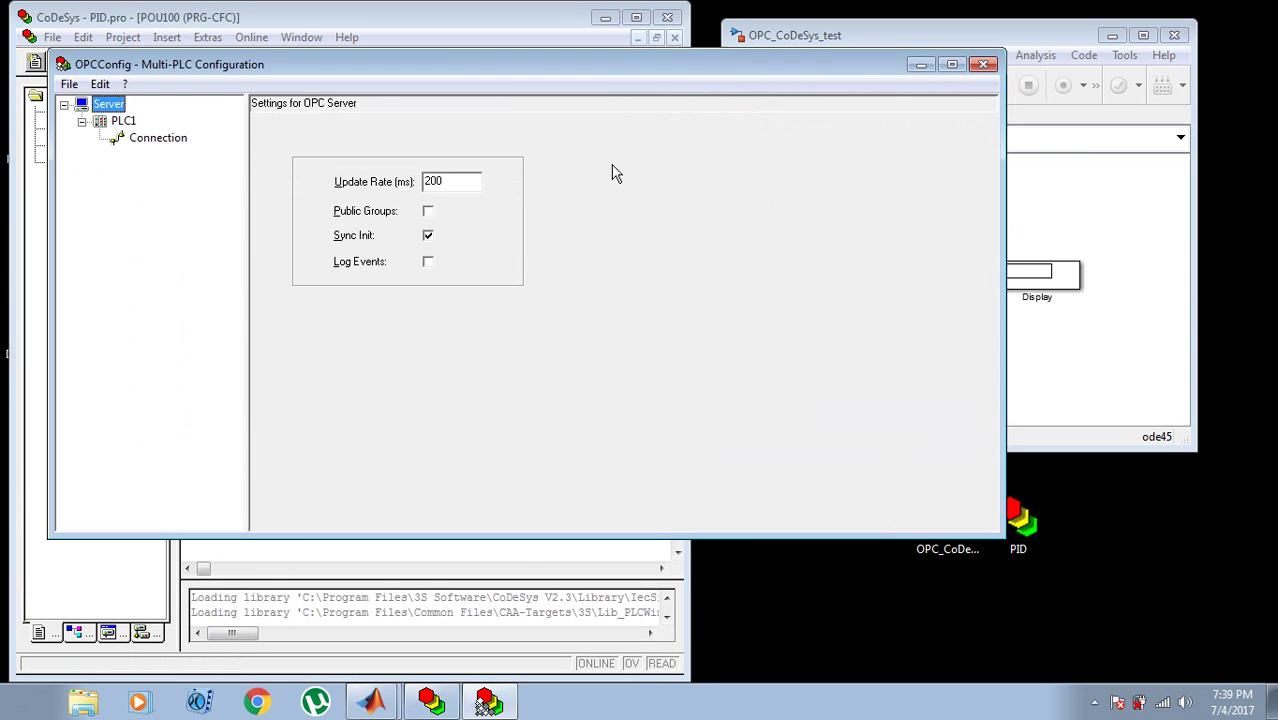
{"action": "left_click_drag", "start_coordinate": [512, 76], "coordinate": [830, 148]}
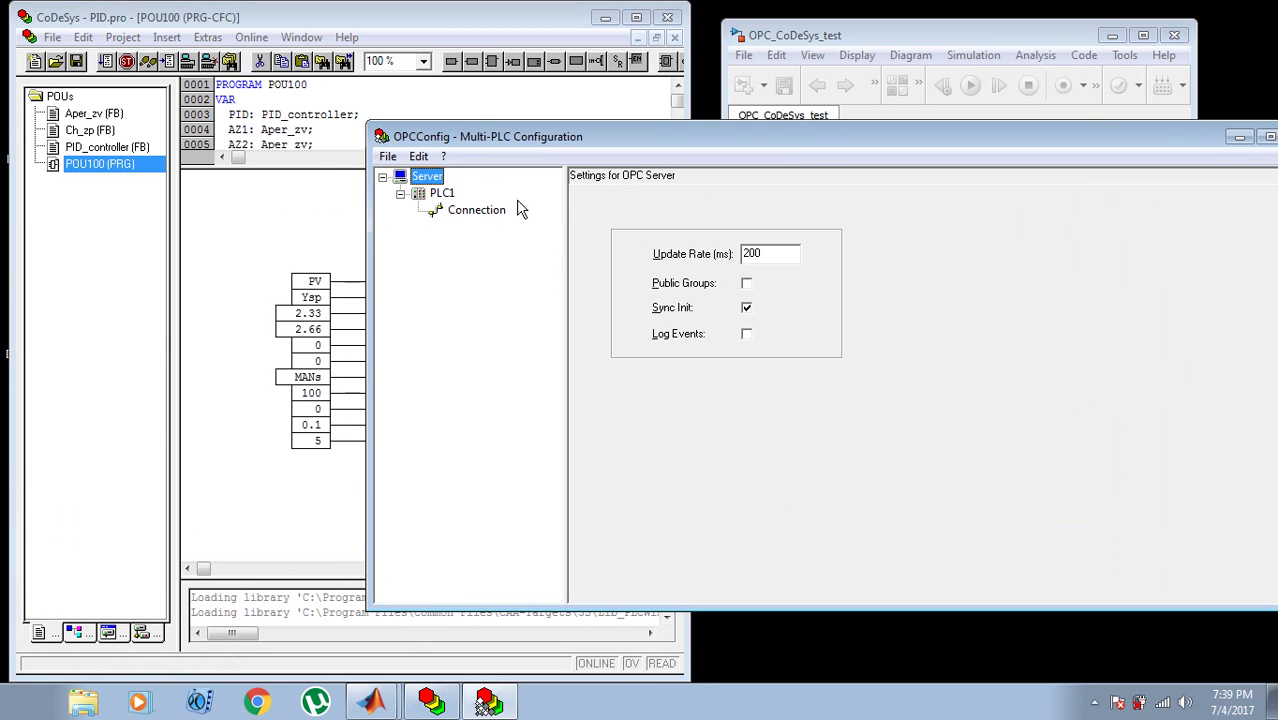
Step: Delete the existing PLC1 entry from the OPC server configuration and append a new PLC to the server
{"action": "left_click", "coordinate": [447, 197]}
{"action": "key", "text": "ctrl+d"}
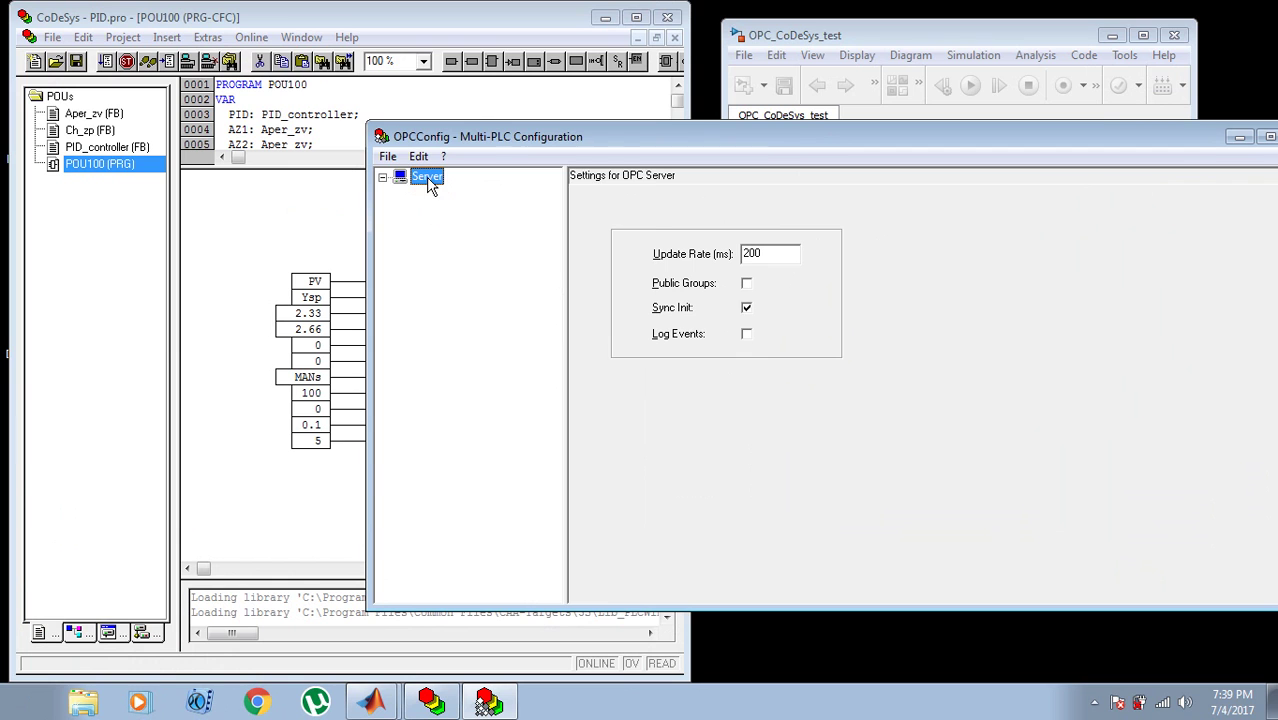
{"action": "right_click", "coordinate": [431, 186]}
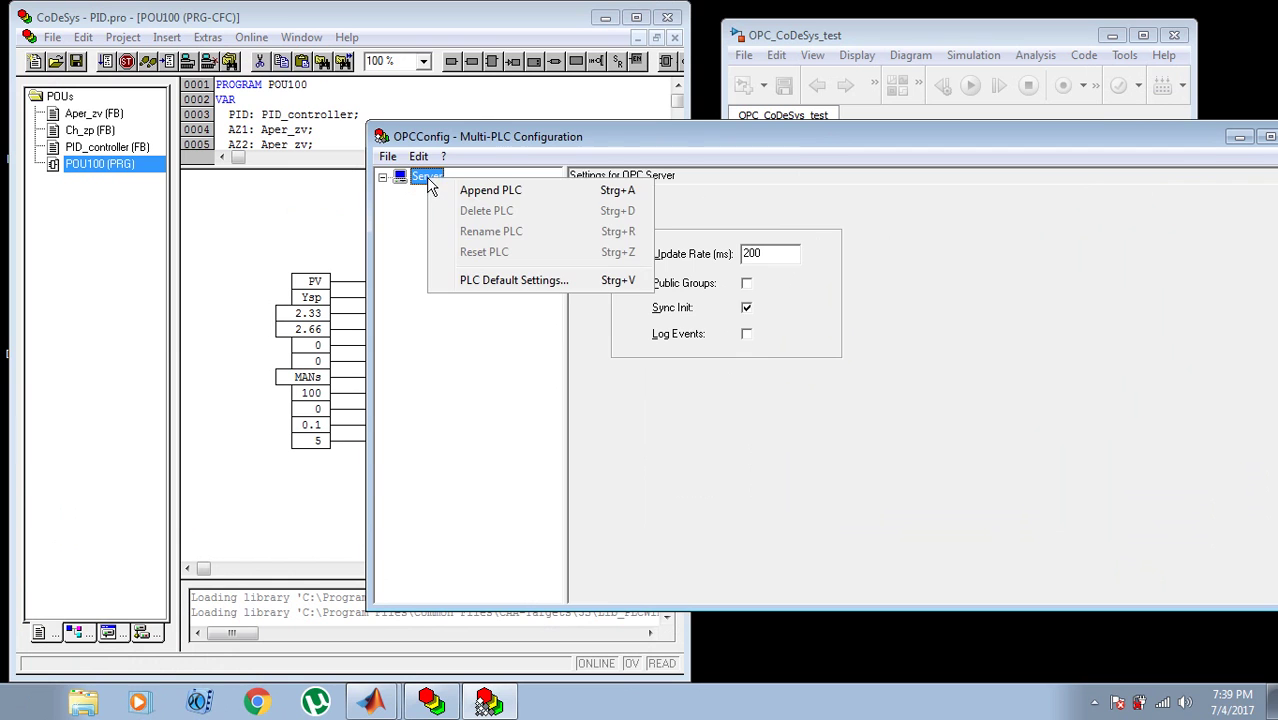
{"action": "left_click", "coordinate": [546, 195]}
Step: Set the new PLC's project name to PID
{"action": "left_click", "coordinate": [691, 226]}
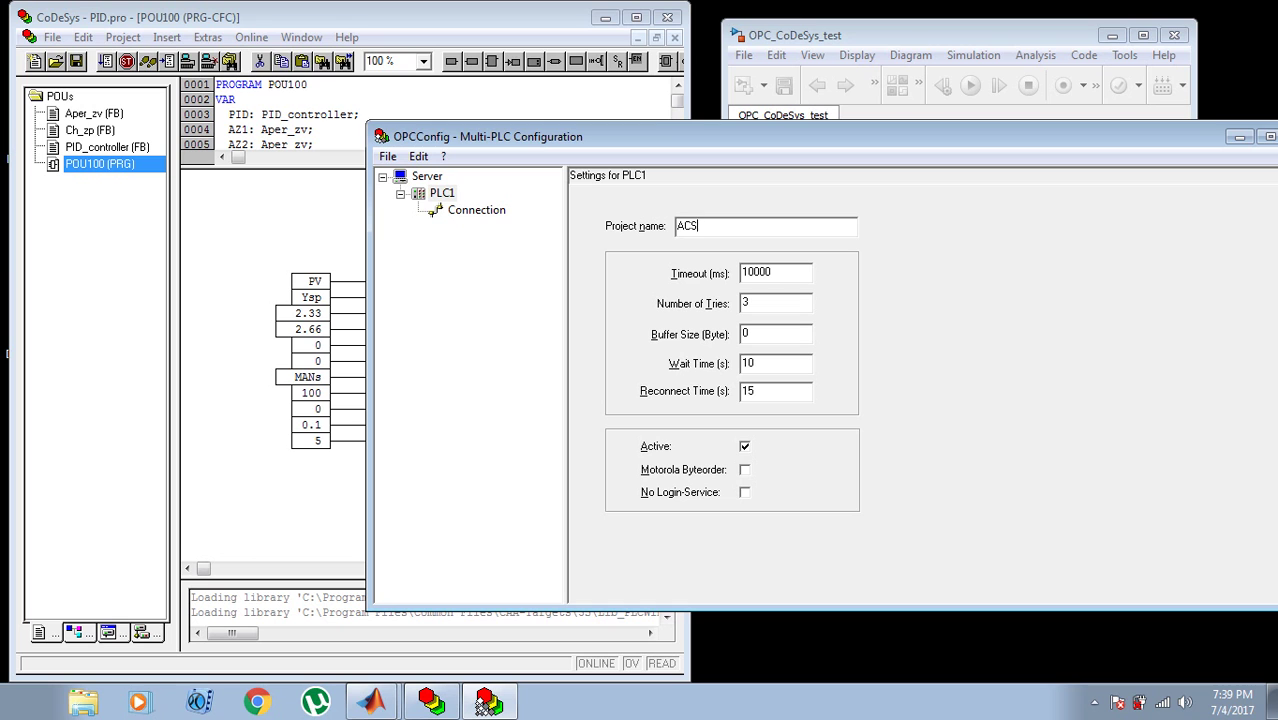
{"action": "double_click", "coordinate": [724, 226]}
{"action": "type", "text": "PID"}
Step: Create a Tcp/Ip channel named Local_ for the PLC1 connection and accept its default parameters
{"action": "left_click", "coordinate": [460, 210]}
{"action": "left_click", "coordinate": [629, 226]}
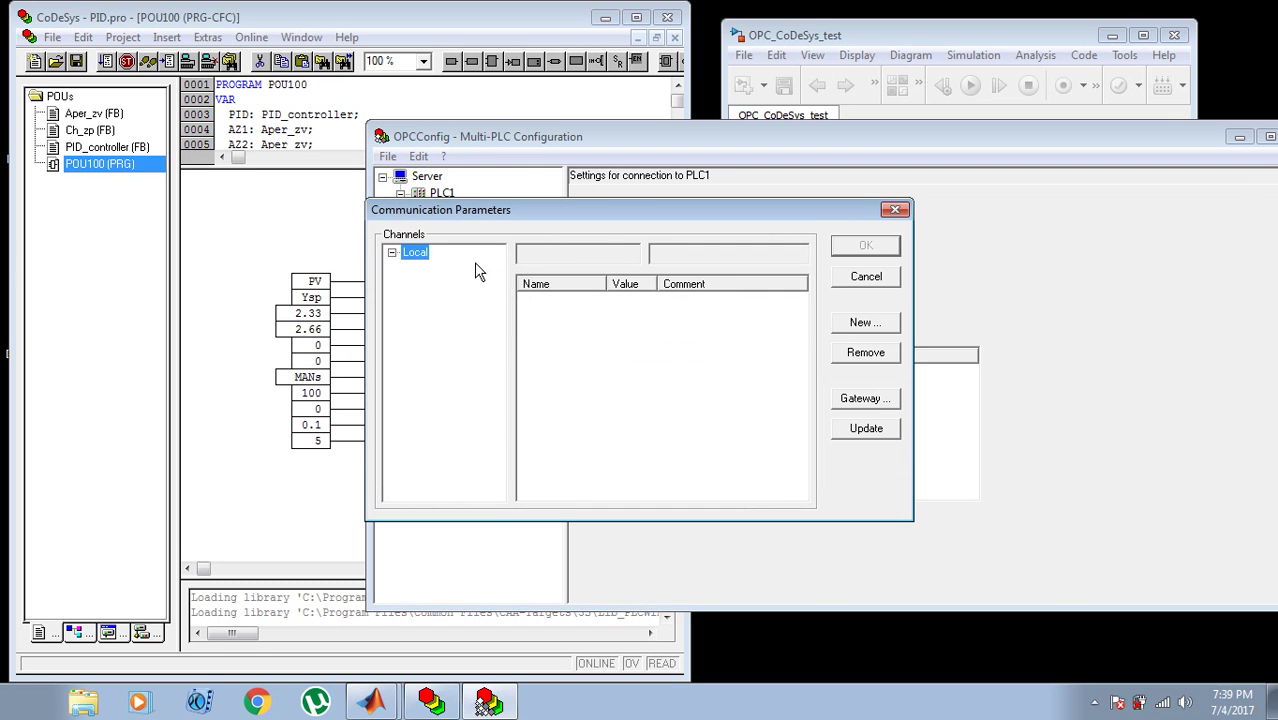
{"action": "left_click", "coordinate": [865, 322]}
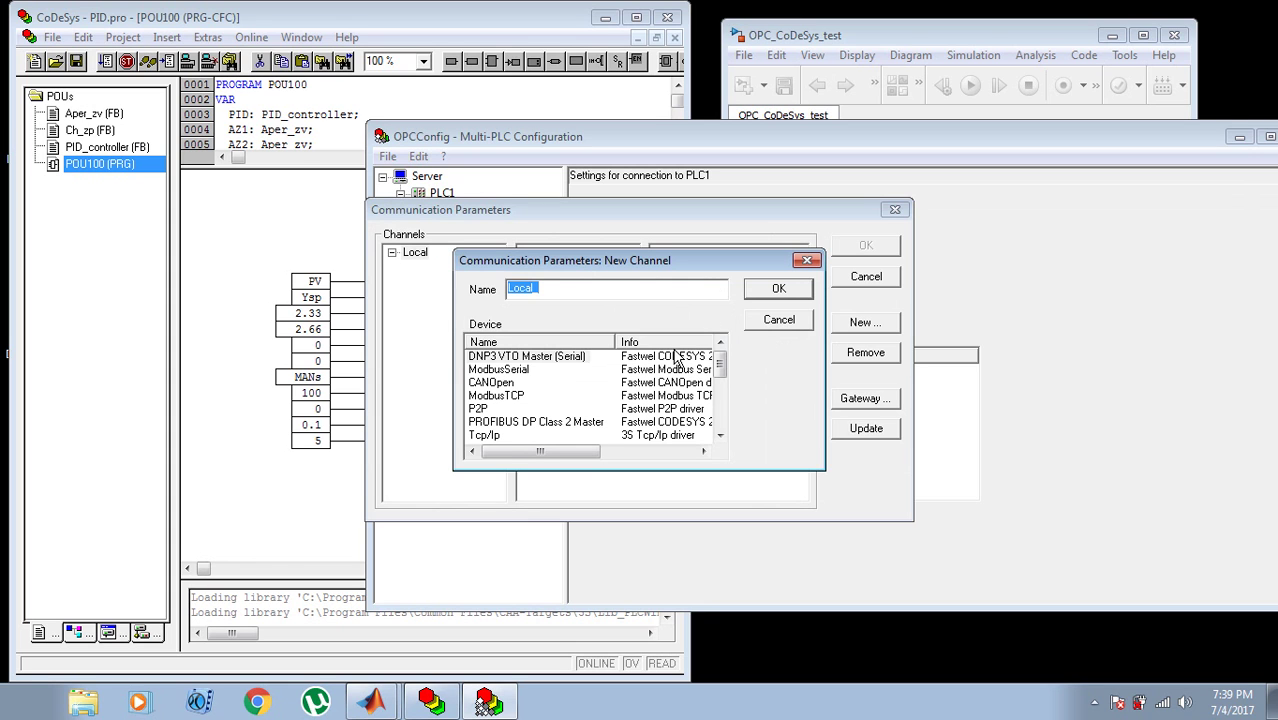
{"action": "left_click", "coordinate": [485, 436]}
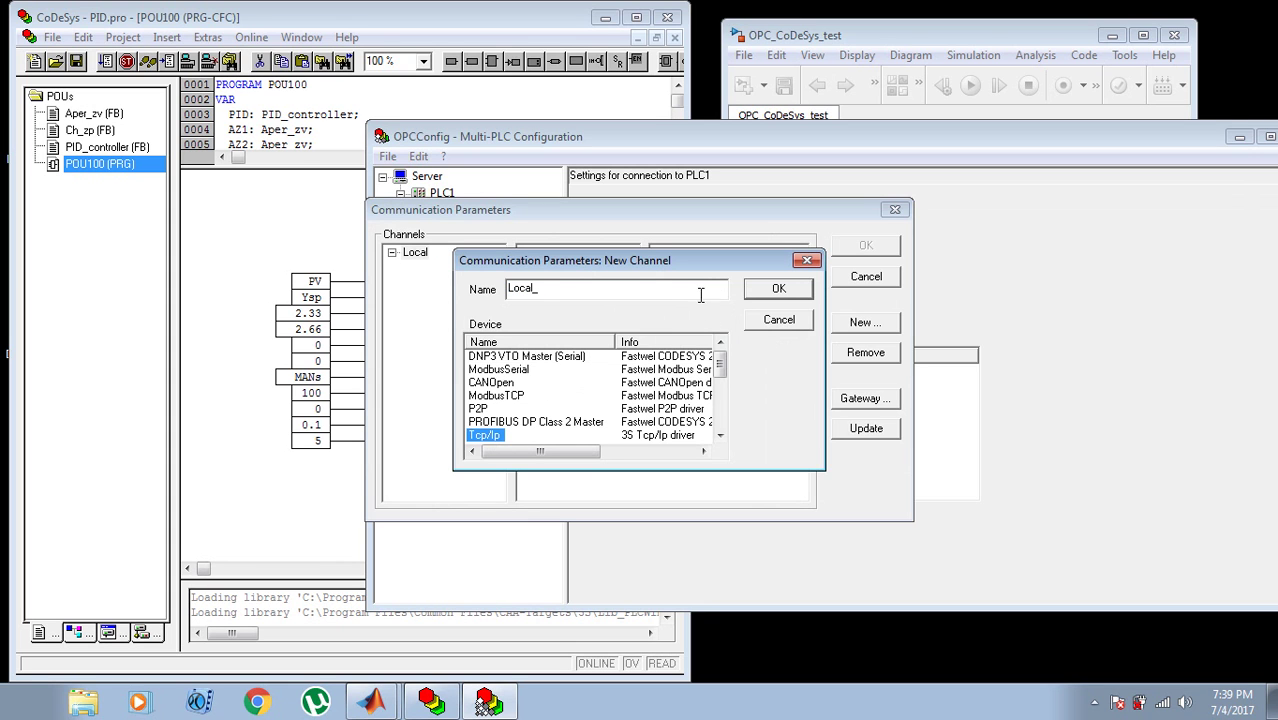
{"action": "left_click", "coordinate": [776, 296]}
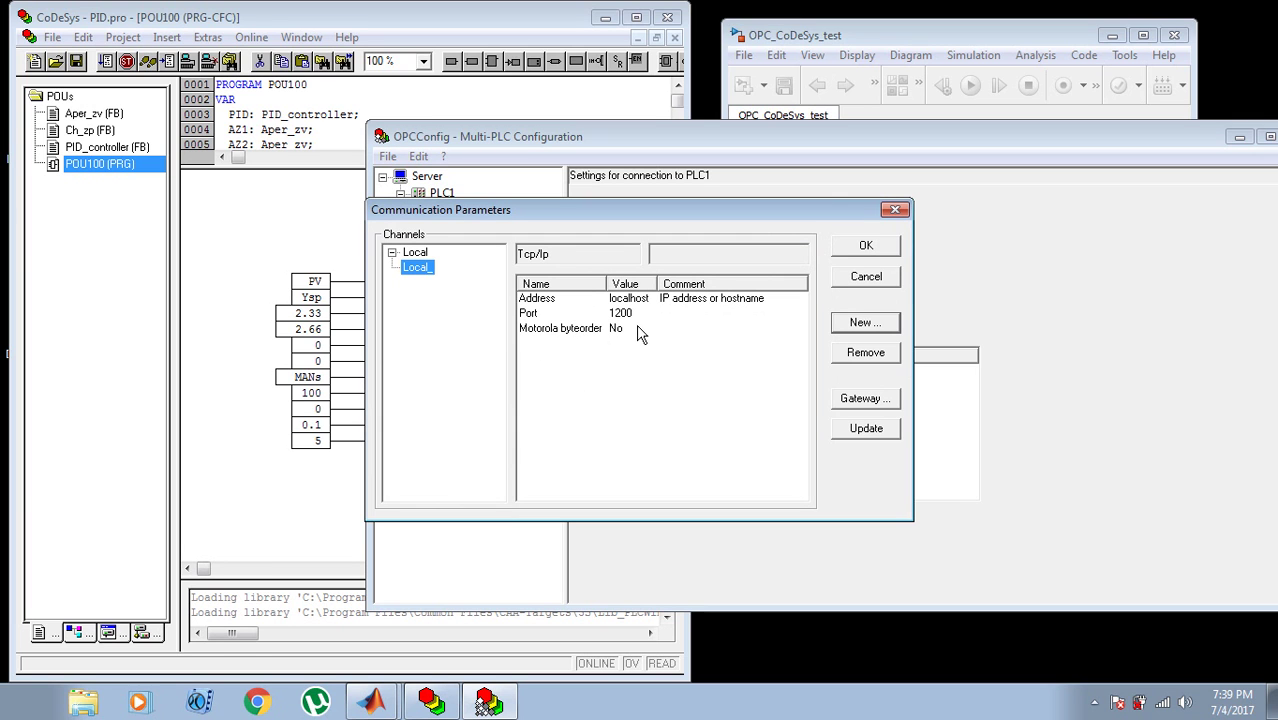
{"action": "left_click", "coordinate": [868, 249]}
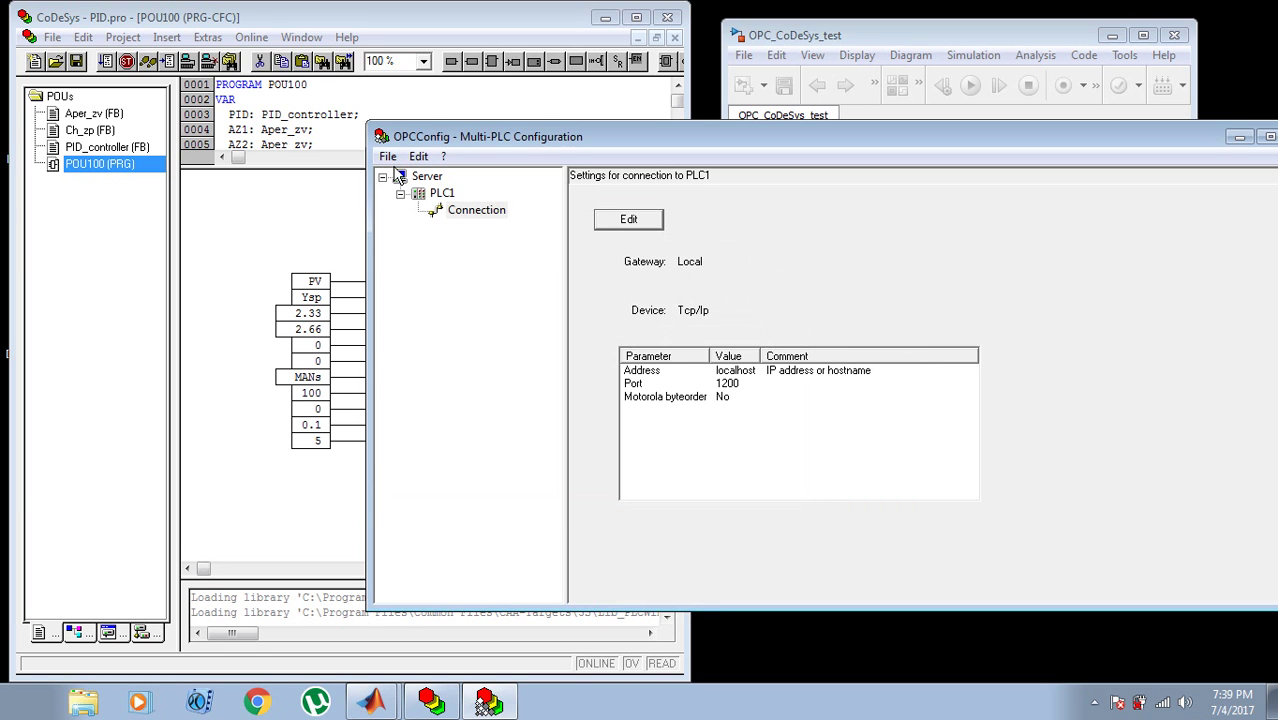
Step: Save the OPC server configuration and minimize the configurator window
{"action": "left_click", "coordinate": [388, 156]}
{"action": "left_click", "coordinate": [405, 193]}
{"action": "left_click_drag", "start_coordinate": [815, 140], "coordinate": [604, 140]}
{"action": "left_click", "coordinate": [1029, 136]}
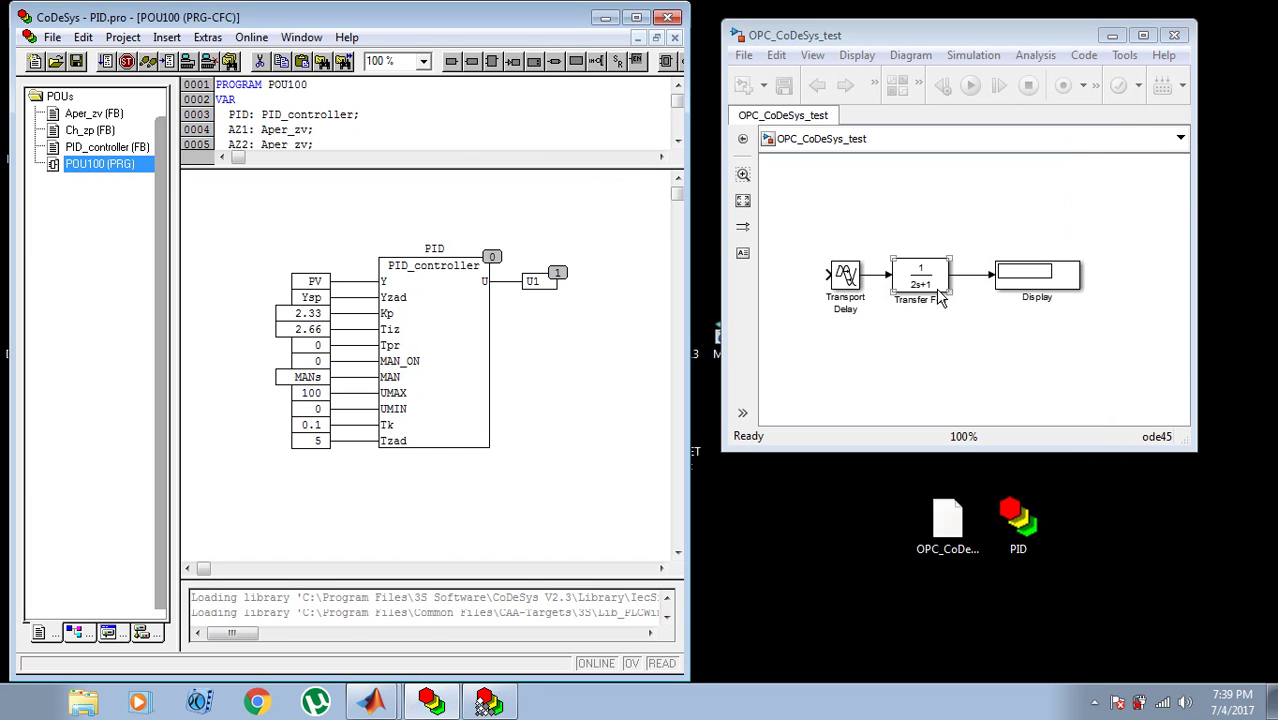
Step: Open the CoDeSys project's communication parameters and accept the 'localhost' via Tcp/Ip_ channel
{"action": "left_click", "coordinate": [251, 38]}
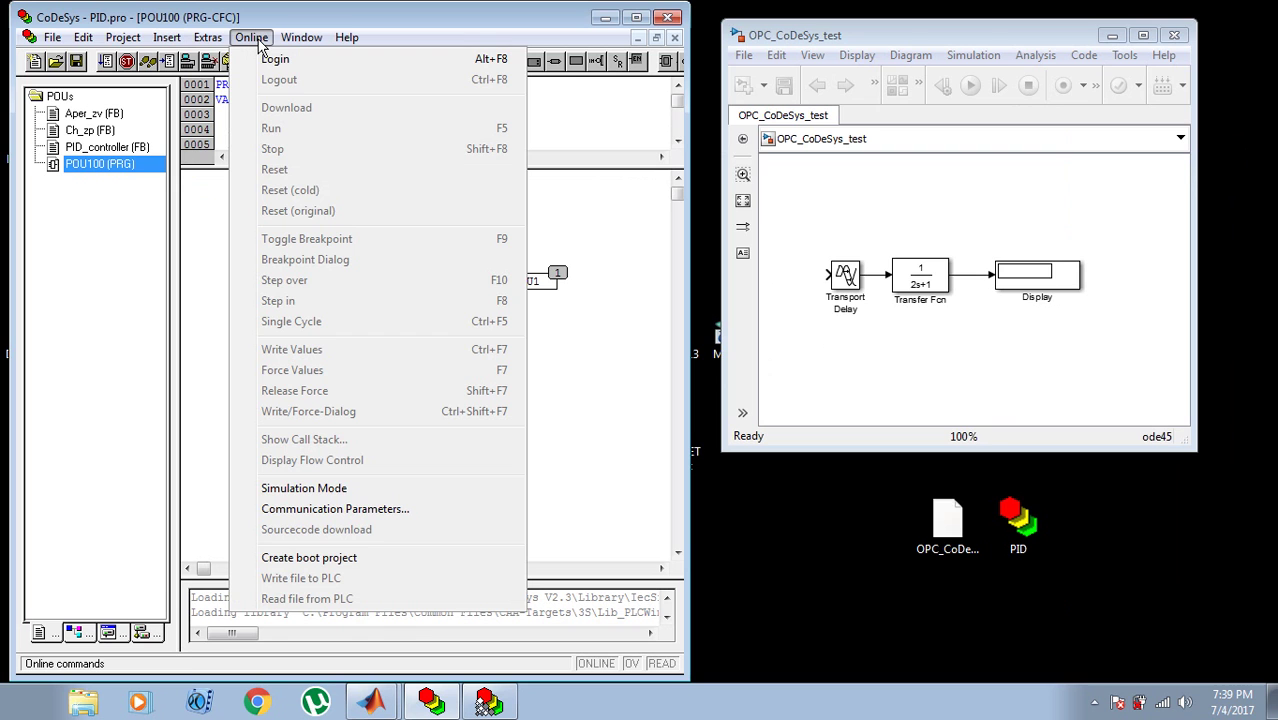
{"action": "left_click", "coordinate": [348, 509]}
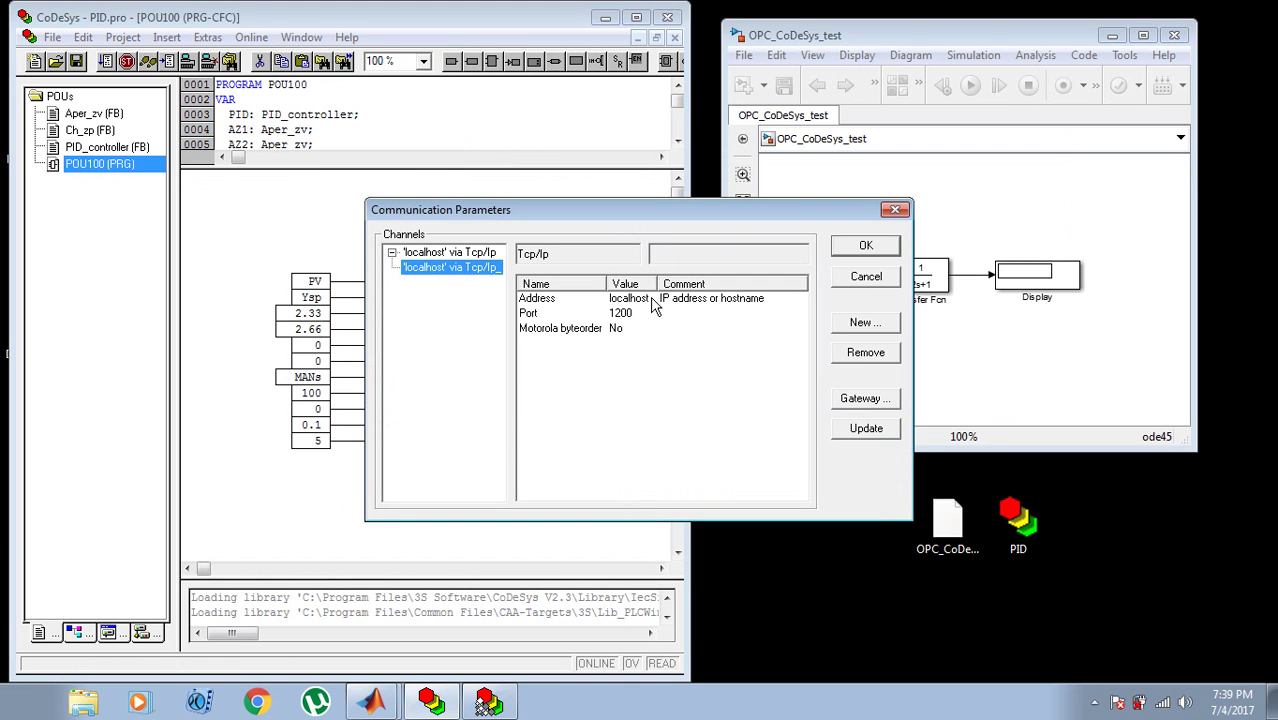
{"action": "left_click", "coordinate": [876, 248]}
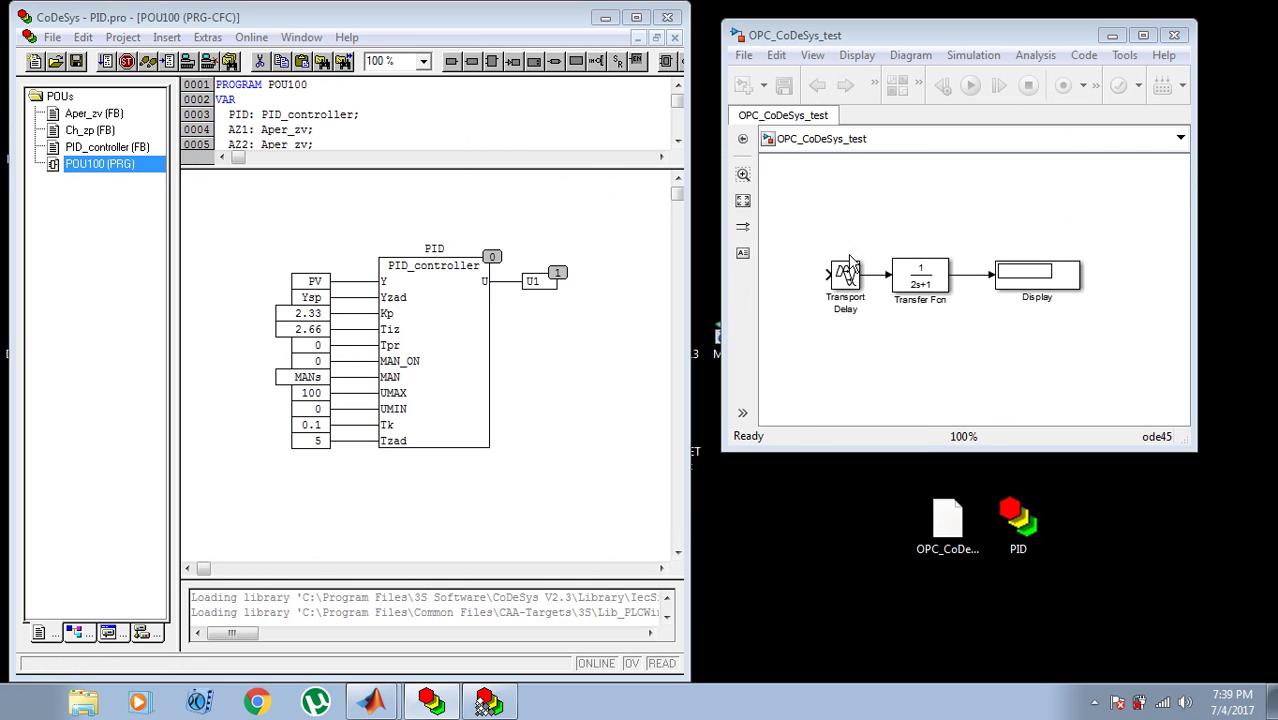
Step: Launch CoDeSys SP PLCWinNT V2.4, accept its demo mode notice, and place its window below the Simulink block chain
{"action": "left_click", "coordinate": [25, 710]}
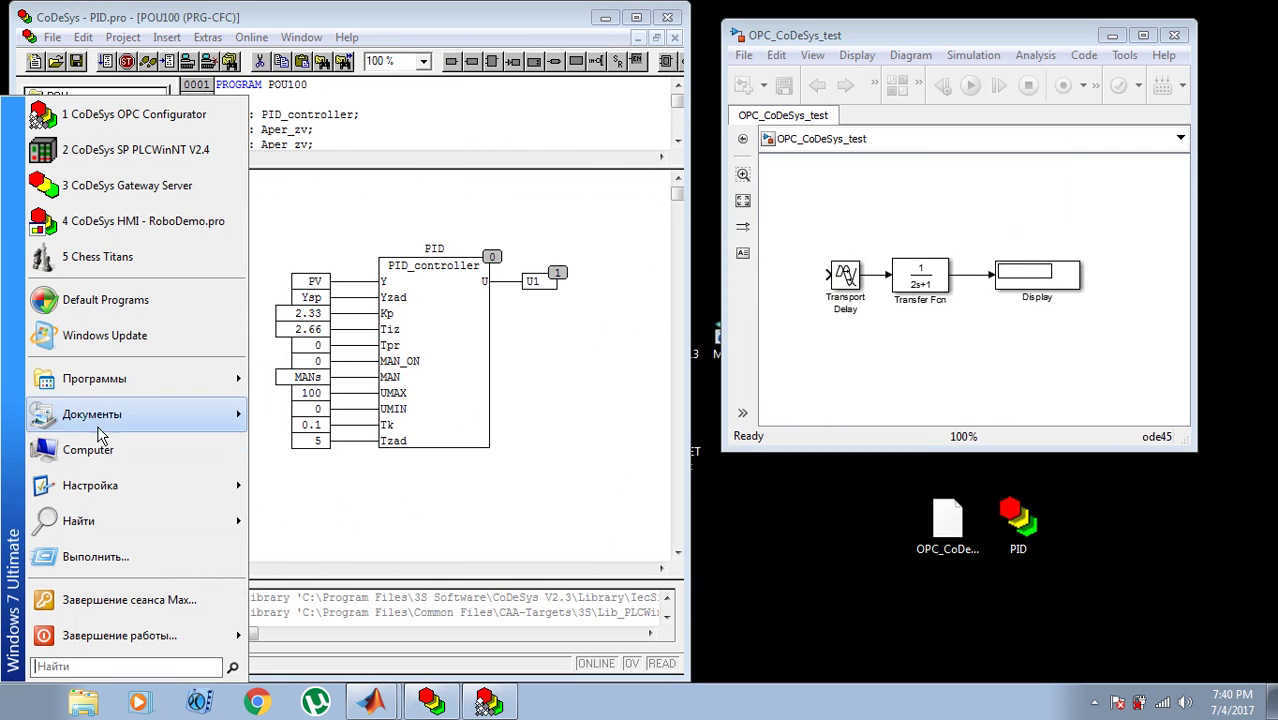
{"action": "mouse_move", "coordinate": [127, 386]}
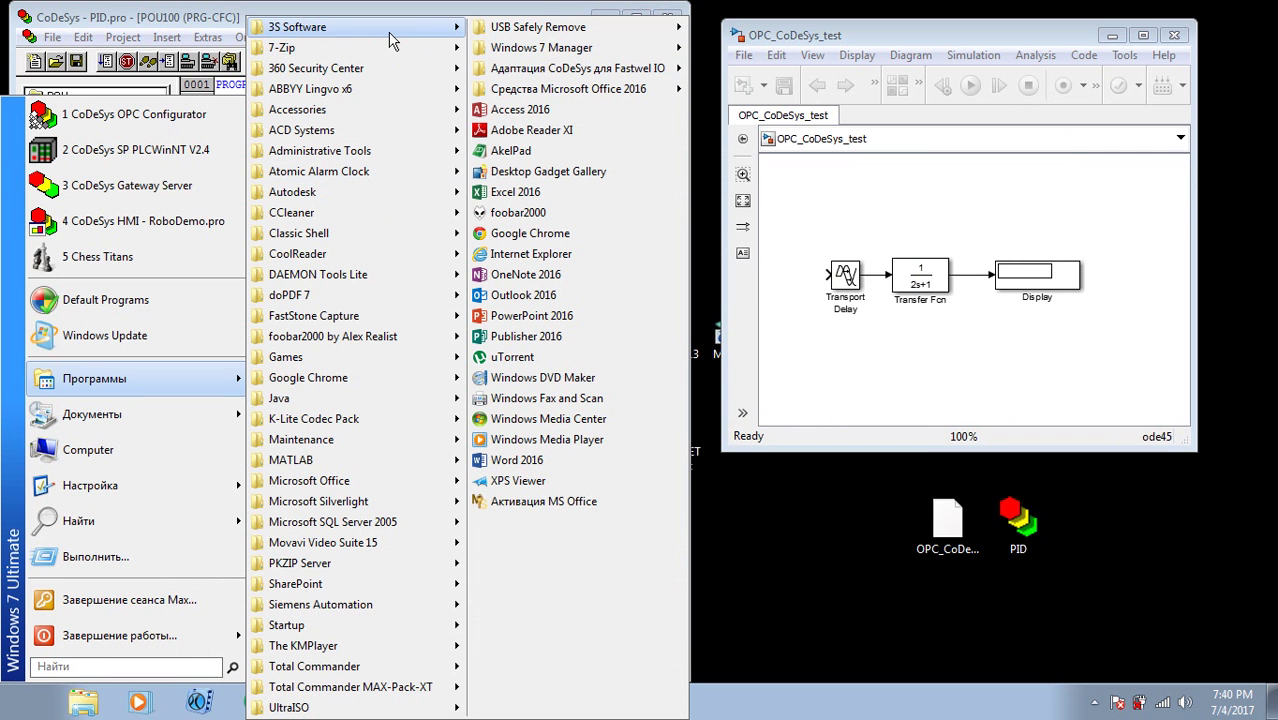
{"action": "mouse_move", "coordinate": [410, 30]}
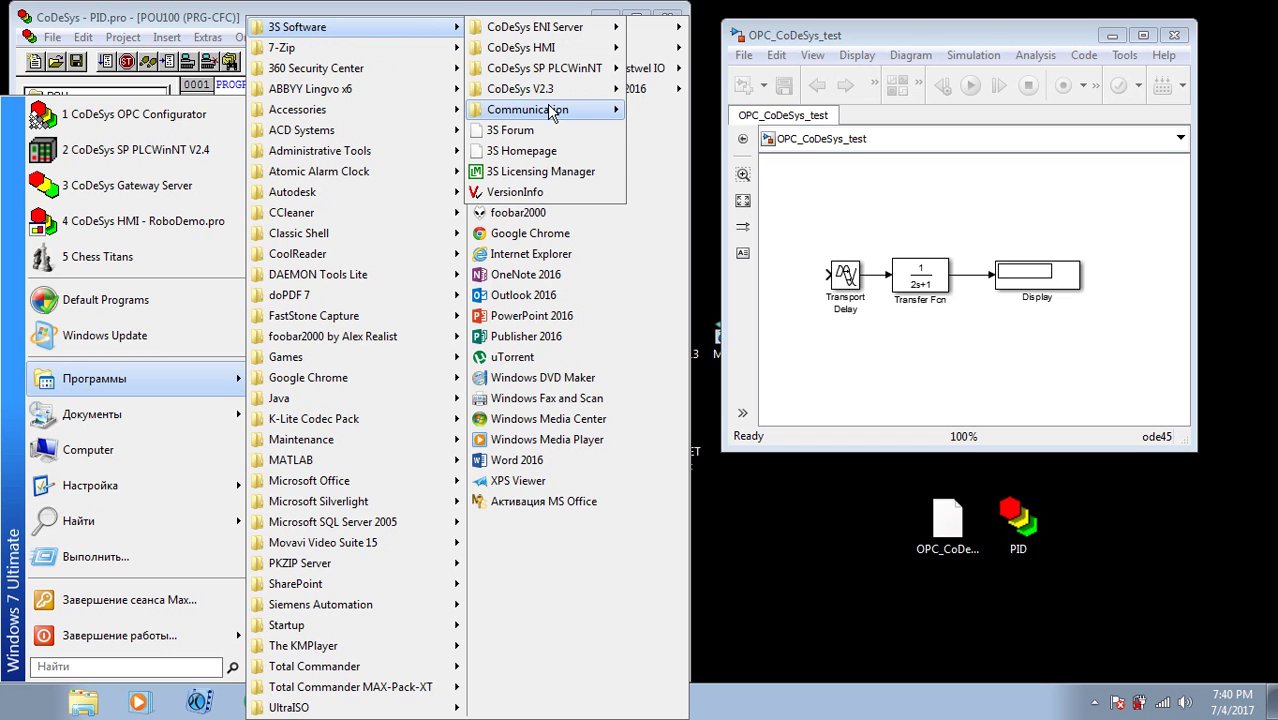
{"action": "mouse_move", "coordinate": [567, 70]}
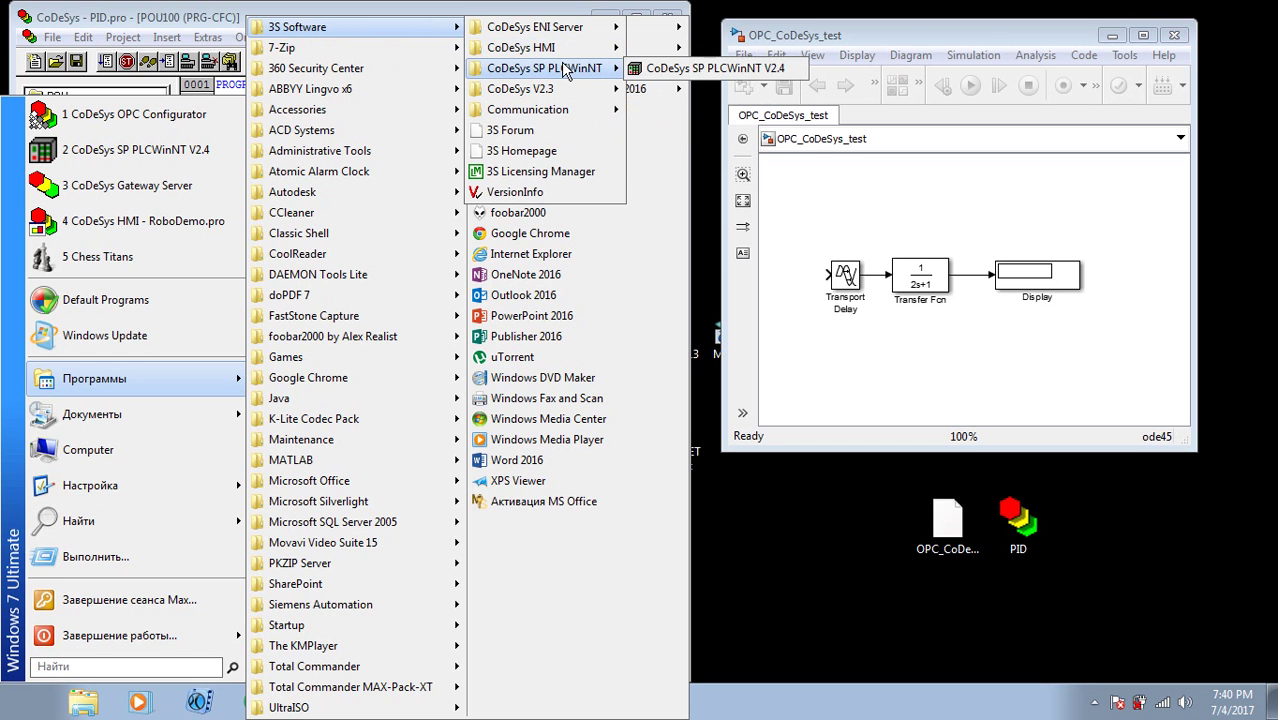
{"action": "left_click", "coordinate": [743, 68]}
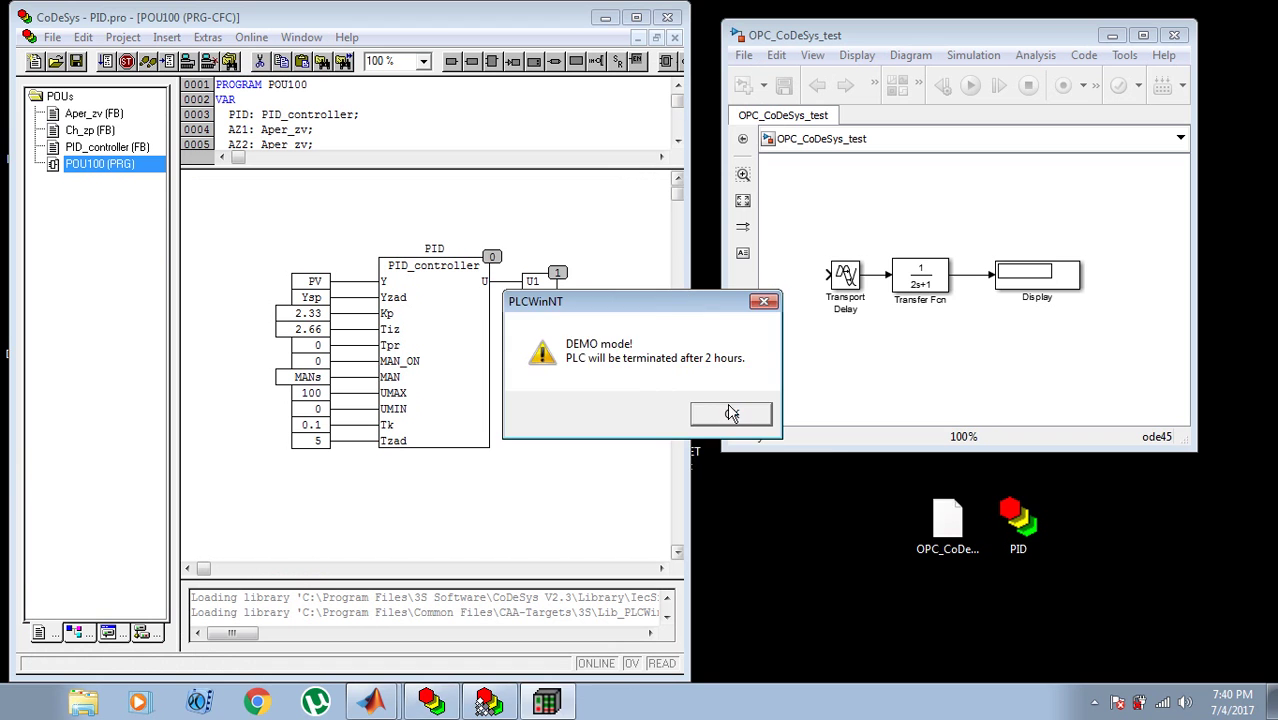
{"action": "left_click", "coordinate": [731, 412]}
{"action": "left_click_drag", "start_coordinate": [668, 217], "coordinate": [936, 391]}
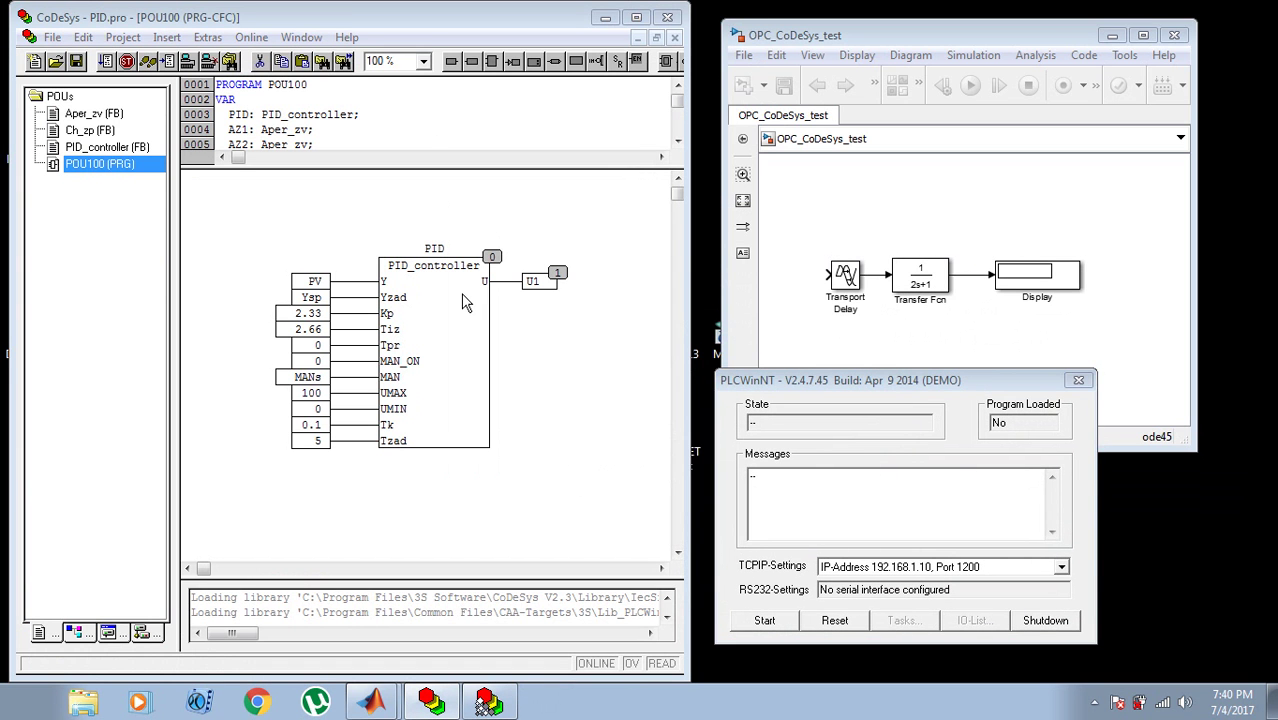
{"action": "left_click_drag", "start_coordinate": [966, 380], "coordinate": [1036, 398]}
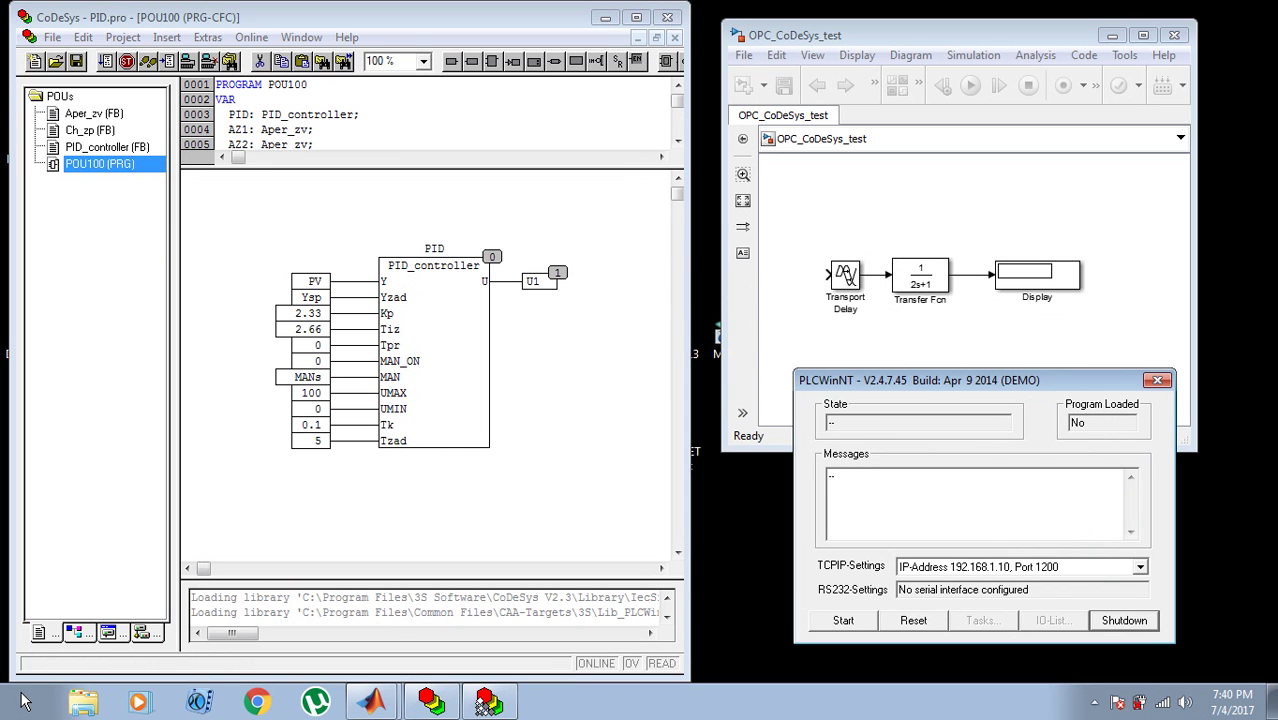
{"action": "left_click_drag", "start_coordinate": [958, 382], "coordinate": [934, 394]}
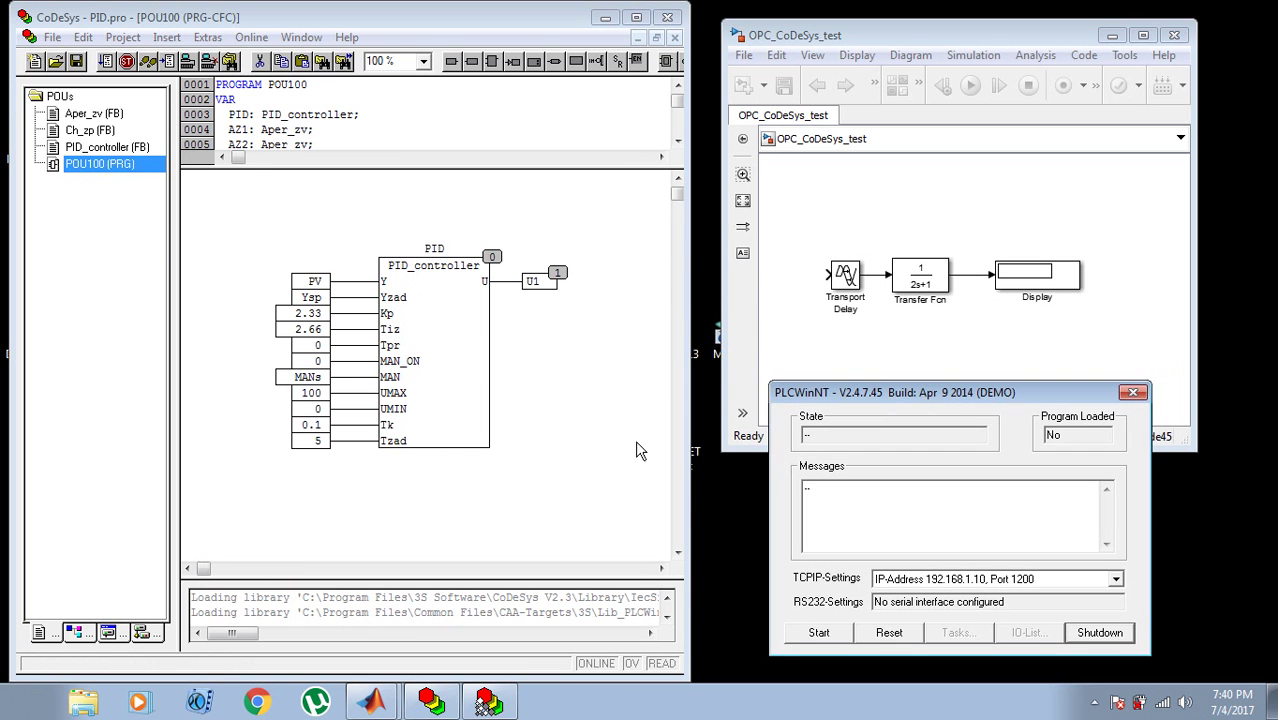
Step: Check the General options in the project's target settings and accept the 3S CoDeSys SP PLCWinNT V2.4 configuration
{"action": "left_click", "coordinate": [145, 633]}
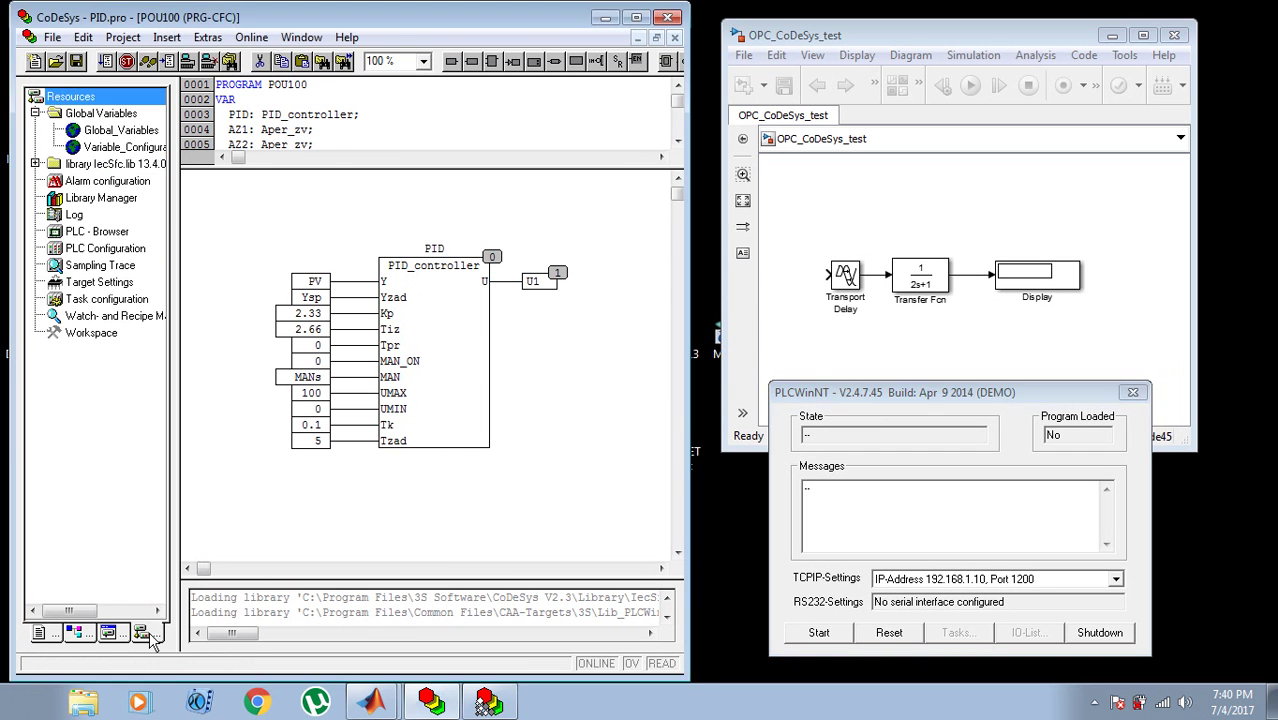
{"action": "left_click", "coordinate": [106, 287]}
{"action": "double_click", "coordinate": [106, 287]}
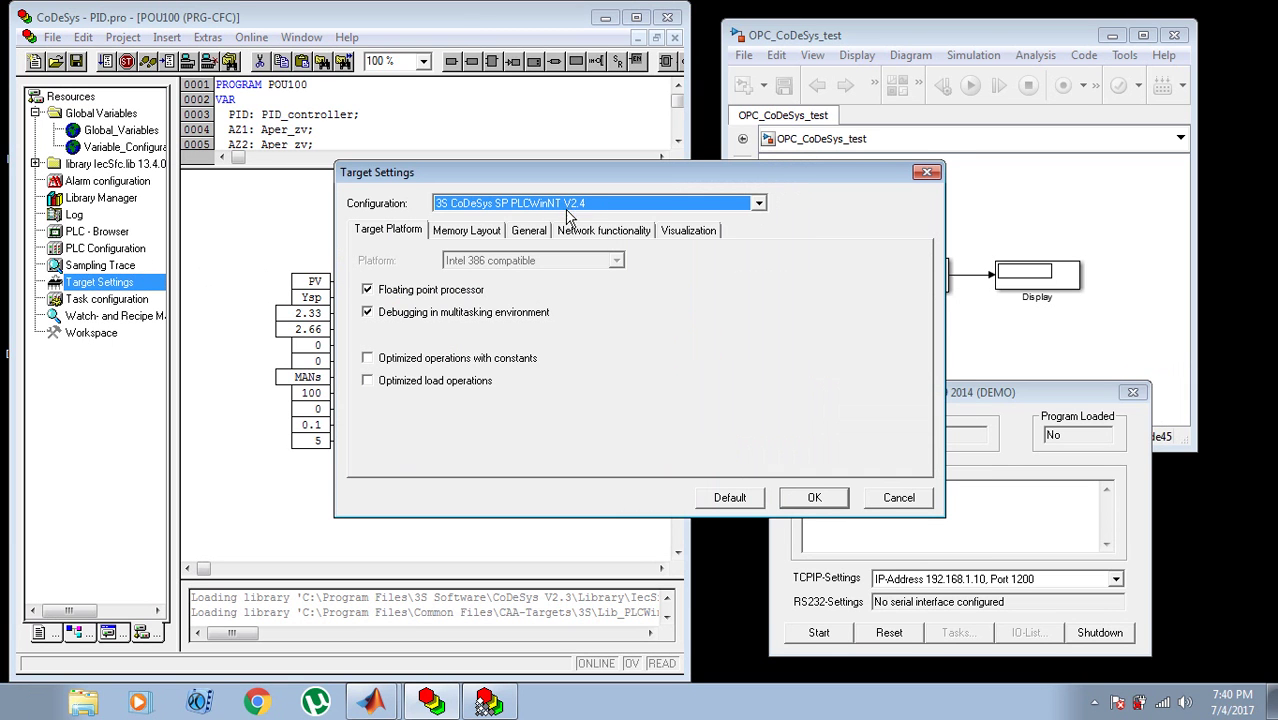
{"action": "left_click", "coordinate": [530, 232]}
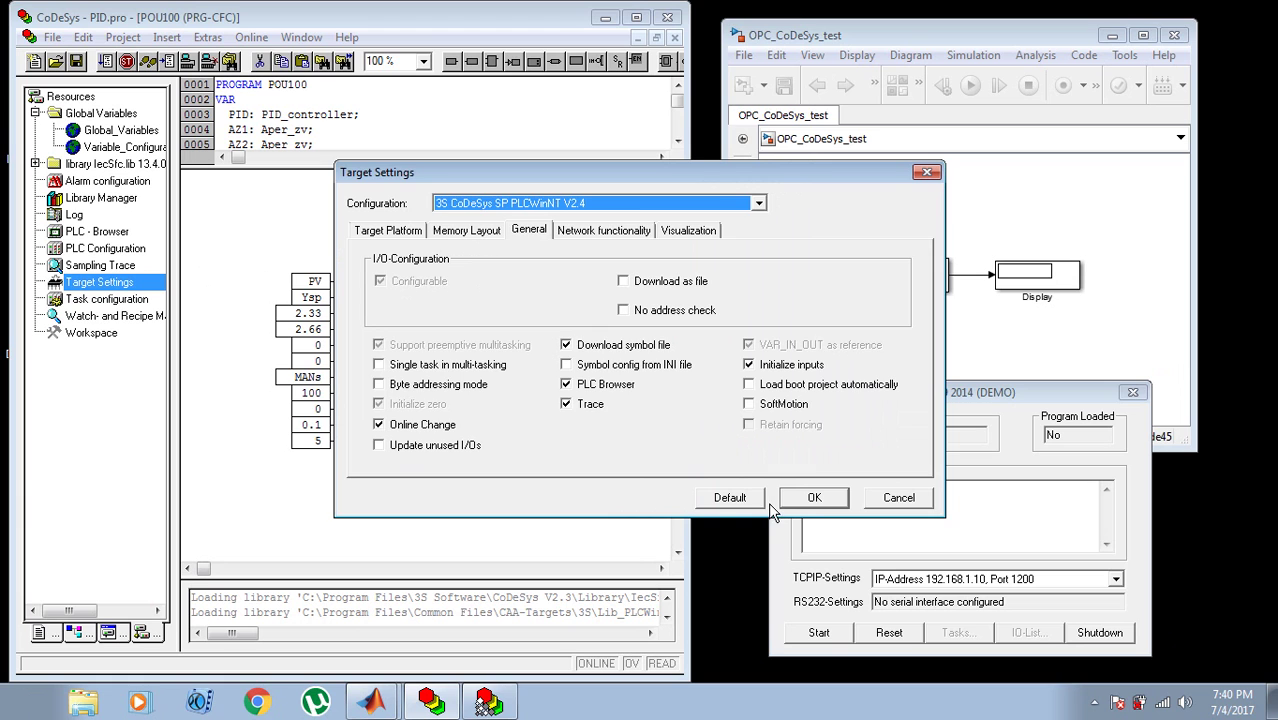
{"action": "left_click", "coordinate": [814, 497]}
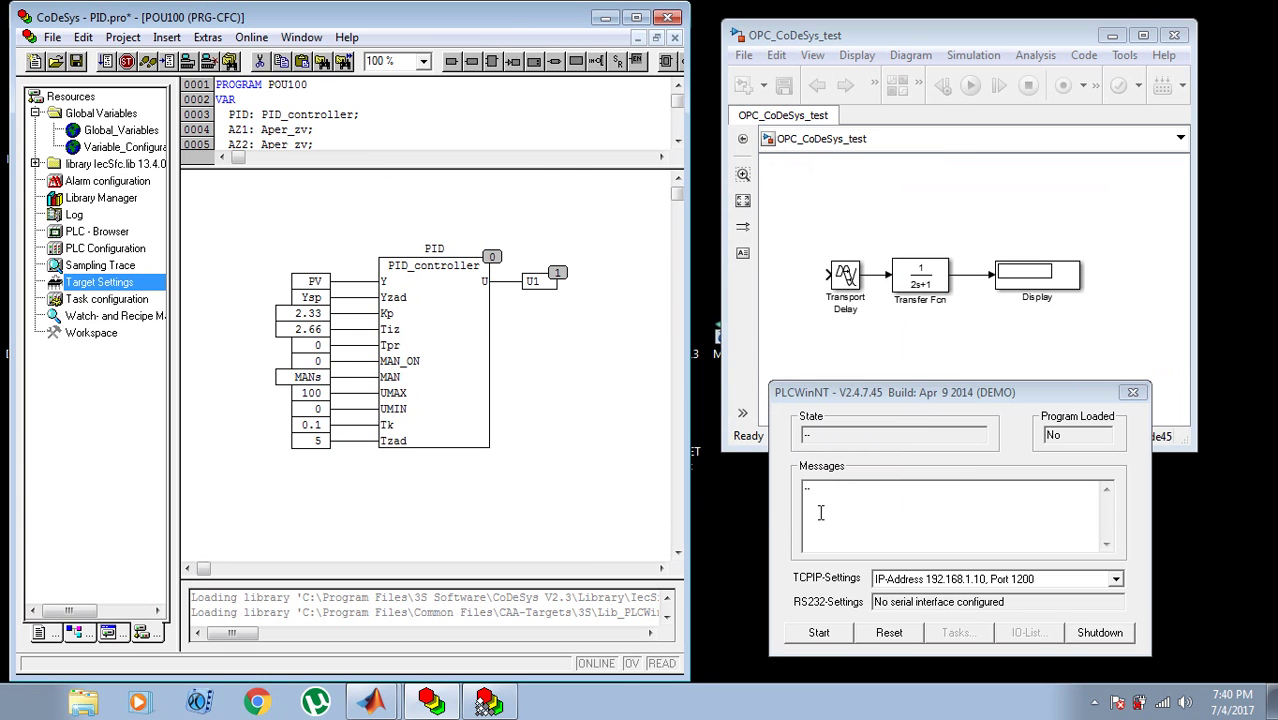
Step: Return to the project's POU list, log in to the PLCWinNT controller and download the new program to it
{"action": "left_click", "coordinate": [44, 633]}
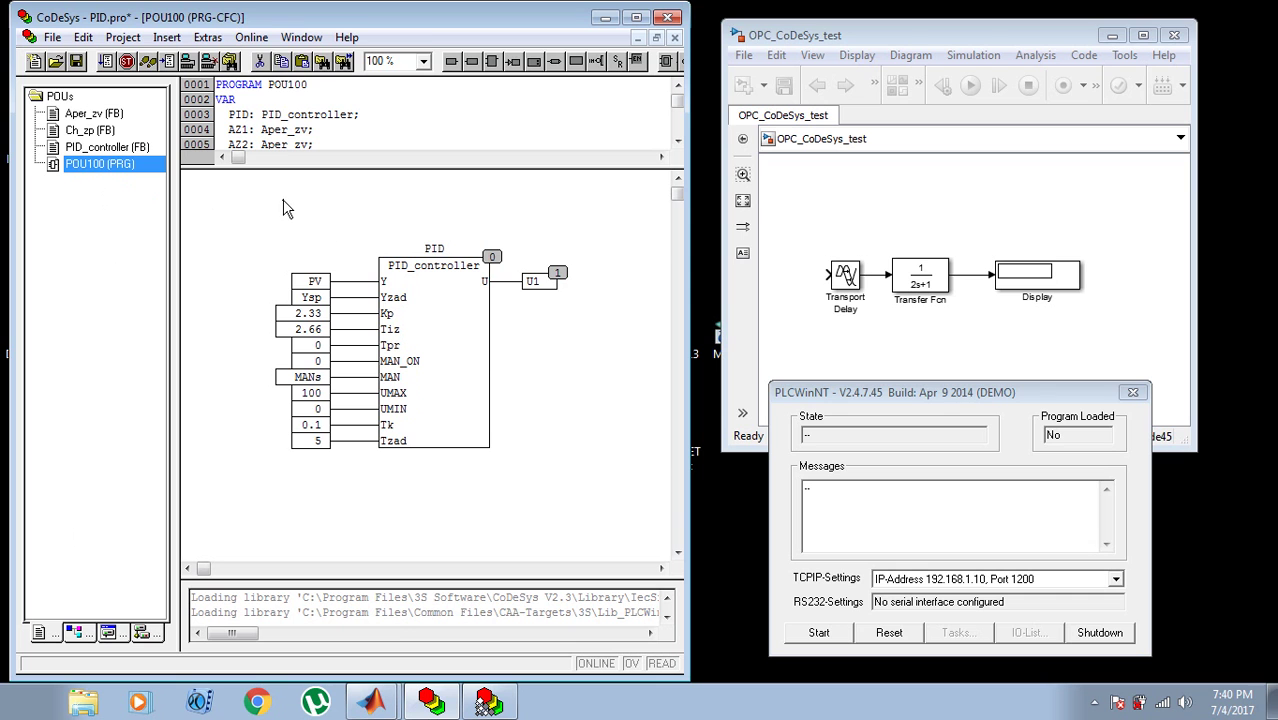
{"action": "left_click", "coordinate": [251, 37]}
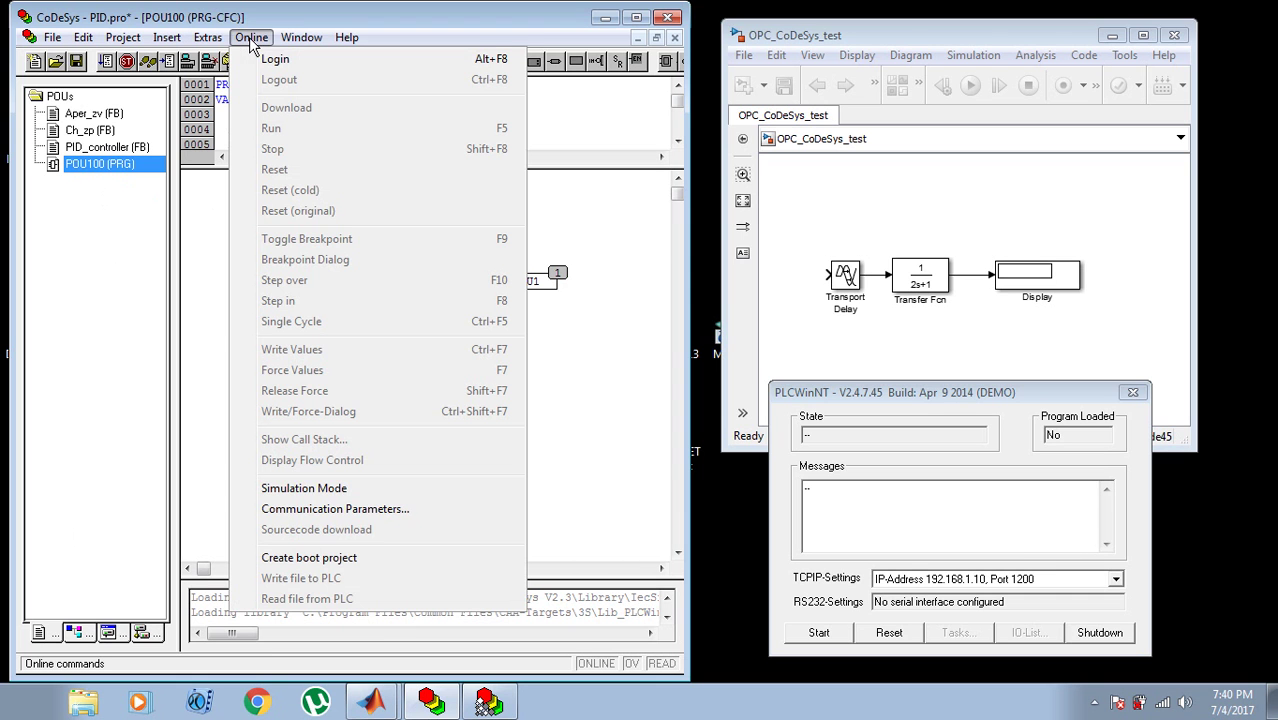
{"action": "left_click", "coordinate": [274, 58]}
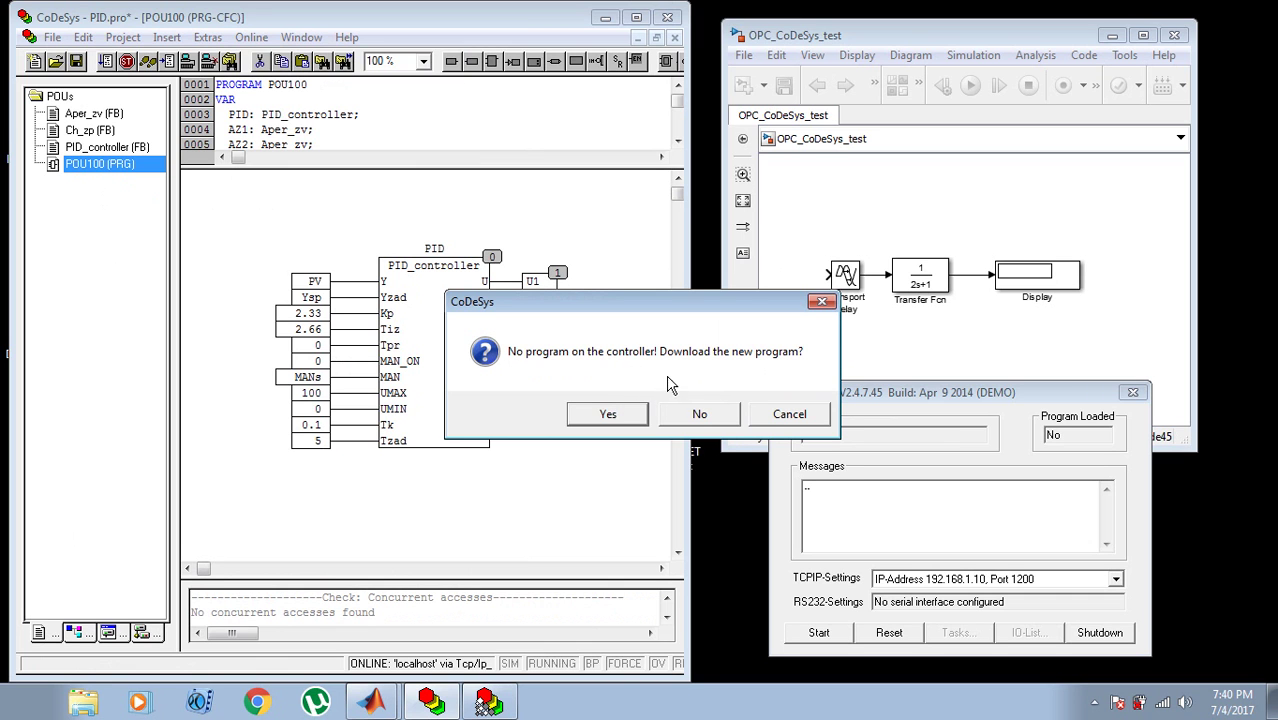
{"action": "left_click", "coordinate": [610, 414]}
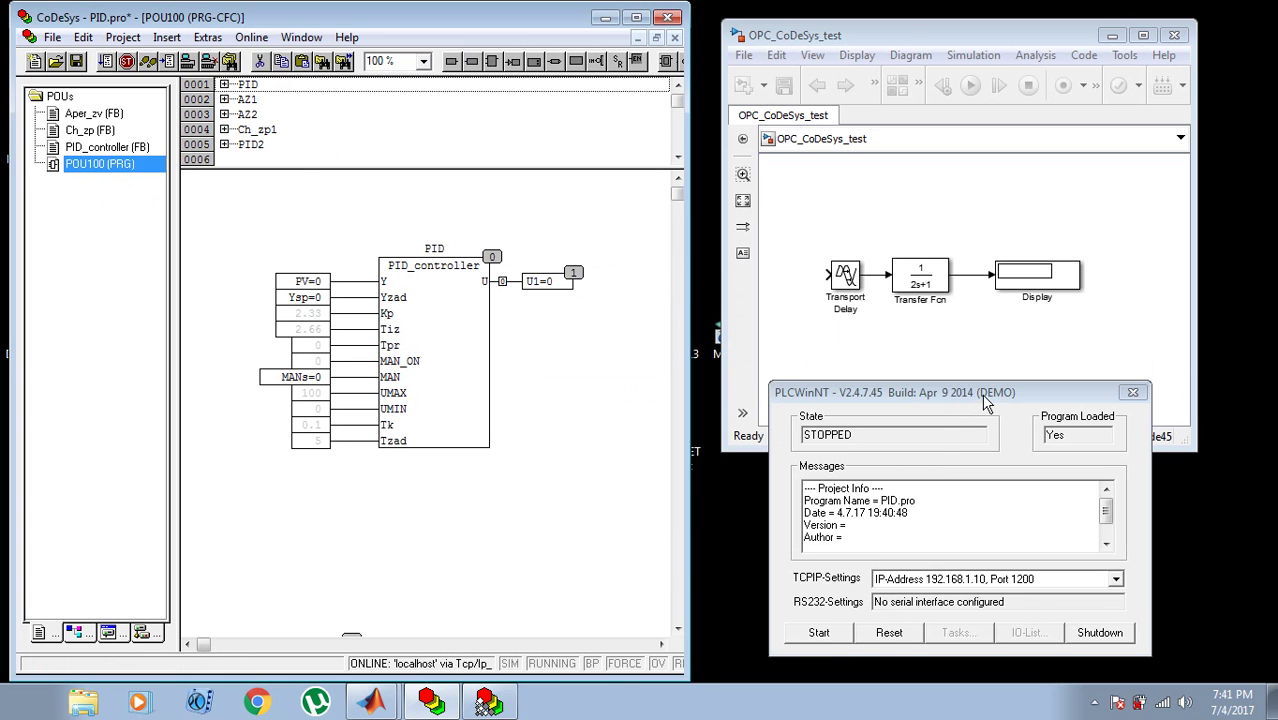
Step: Move the PLCWinNT window over the CoDeSys project, then slightly enlarge and reposition the OPC_CoDeSys_test model window
{"action": "left_click_drag", "start_coordinate": [979, 397], "coordinate": [968, 382]}
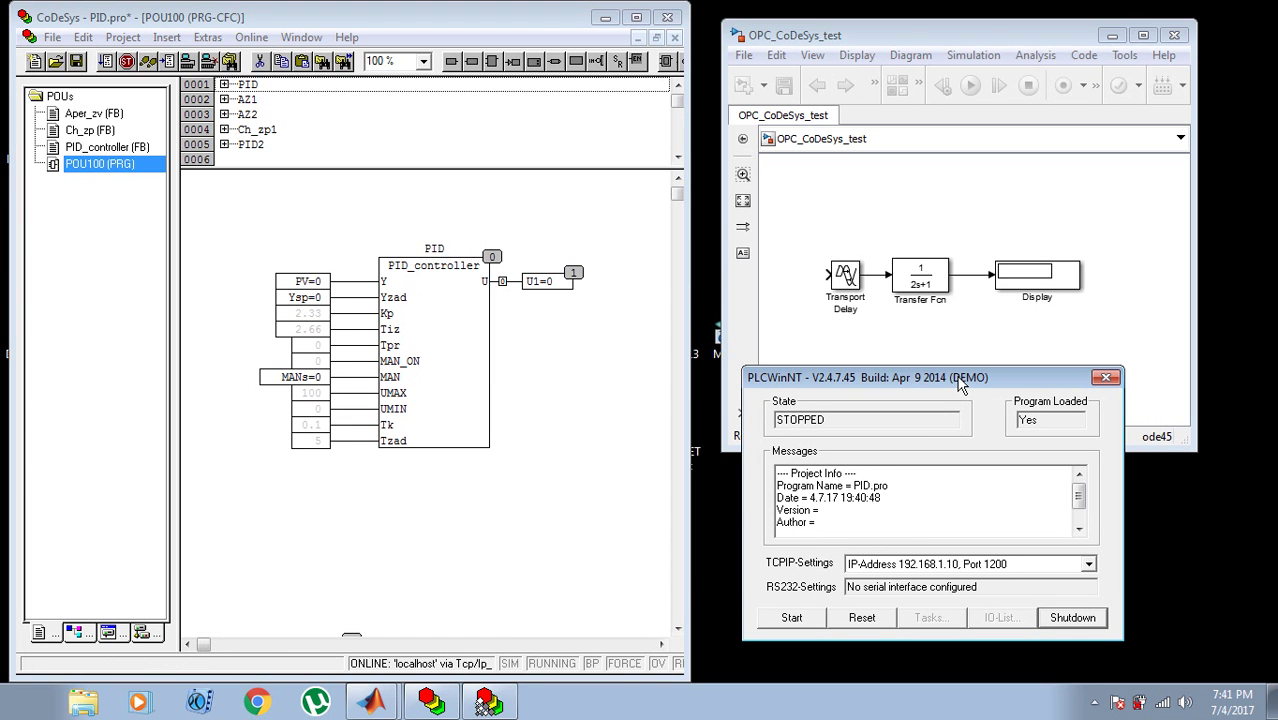
{"action": "left_click_drag", "start_coordinate": [960, 385], "coordinate": [428, 476]}
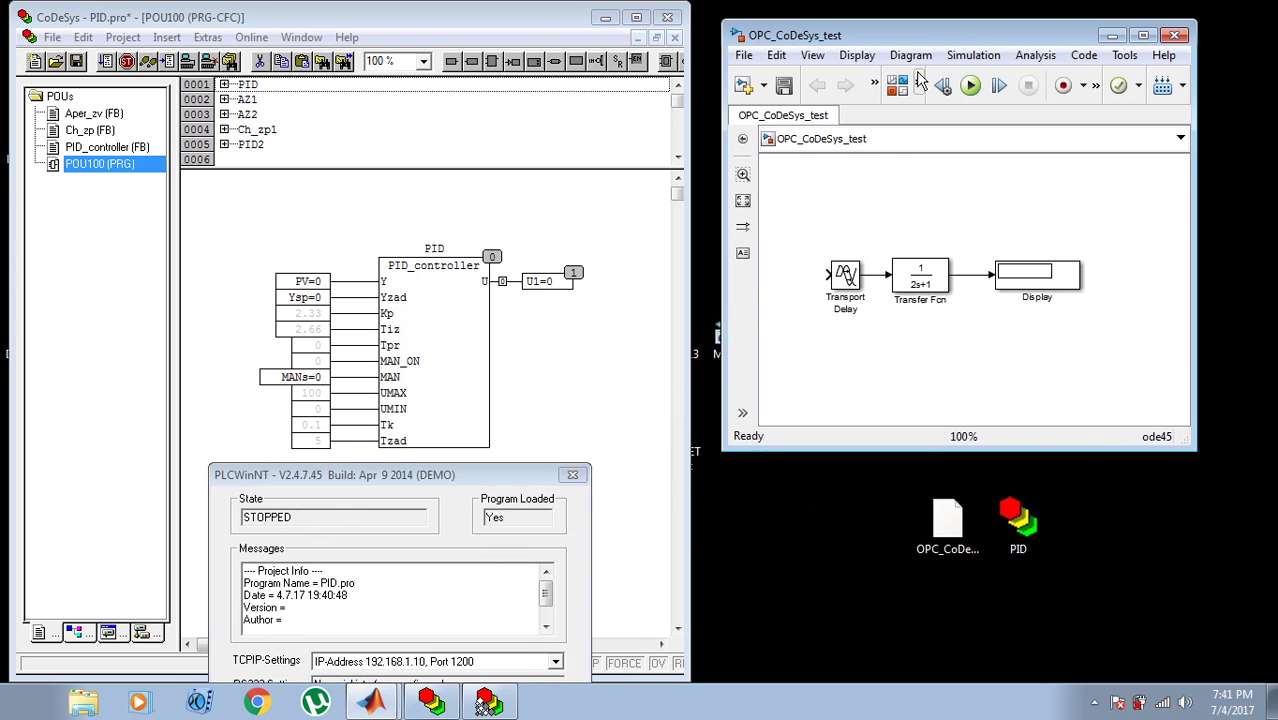
{"action": "left_click_drag", "start_coordinate": [719, 452], "coordinate": [700, 491]}
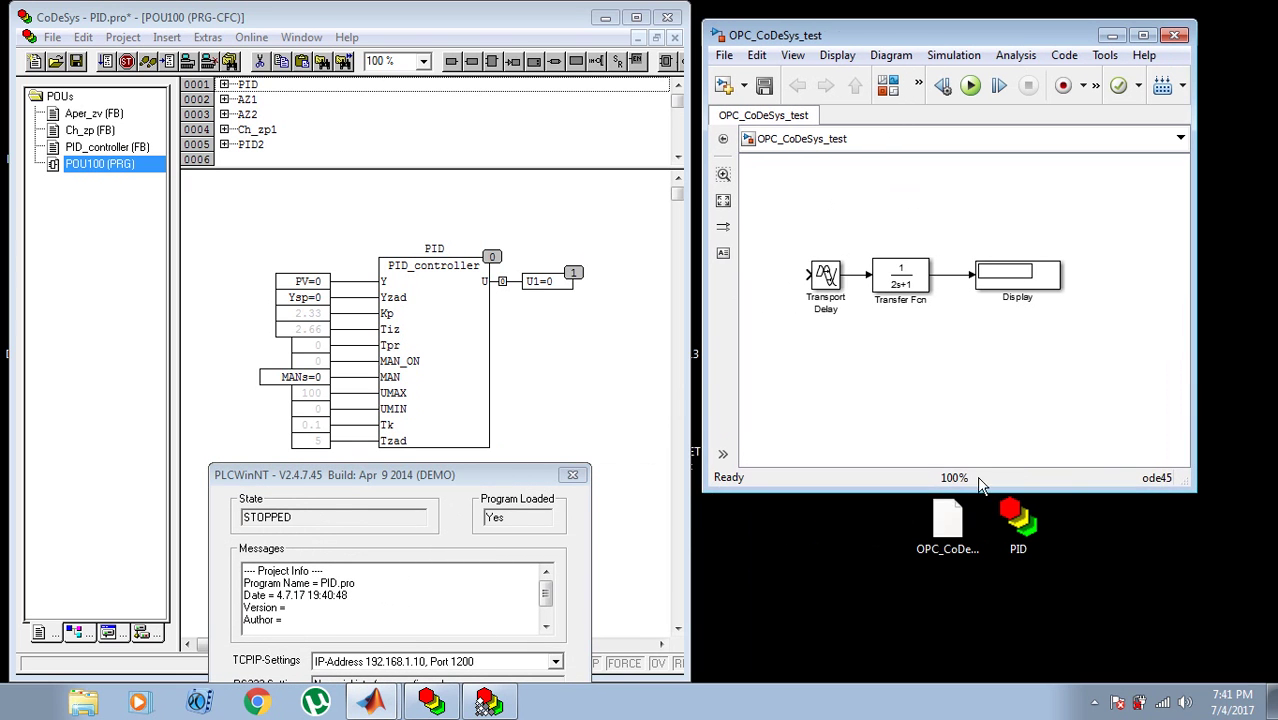
{"action": "left_click_drag", "start_coordinate": [1035, 38], "coordinate": [1057, 30]}
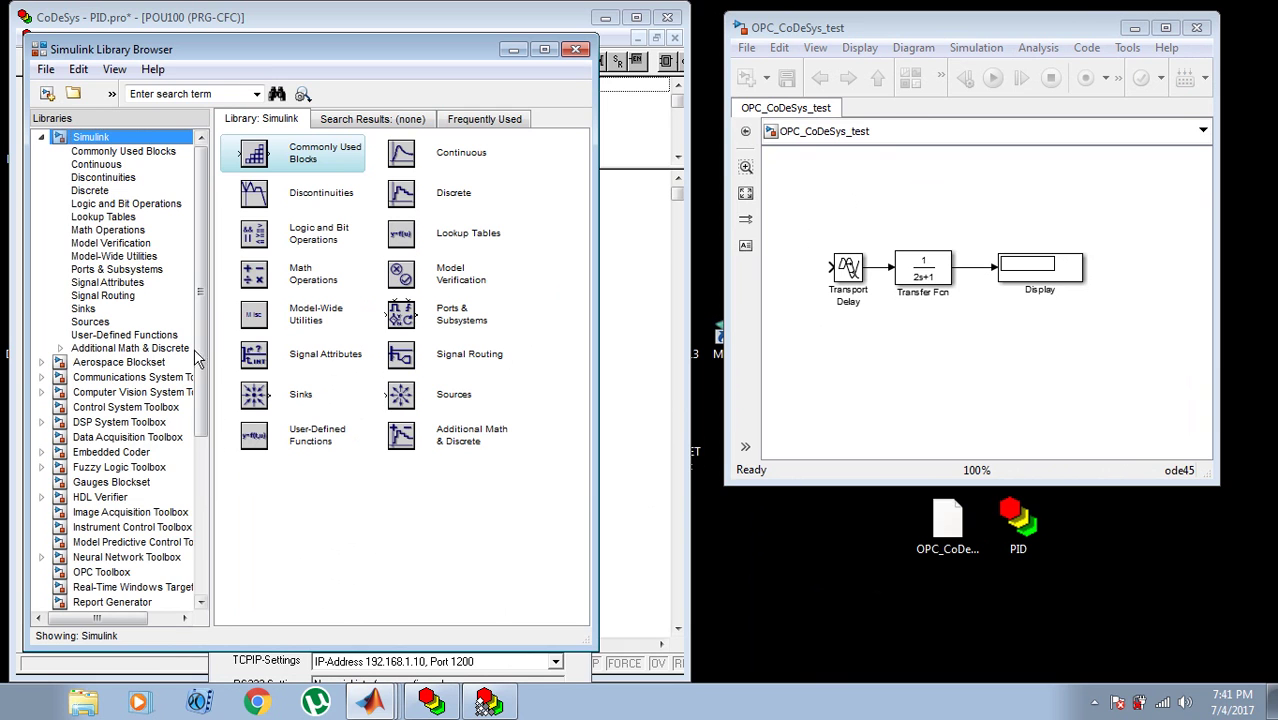
Step: Add an OPC Configuration block above the block chain and OPC Read and OPC Write blocks below it from the OPC Toolbox library
{"action": "left_click", "coordinate": [41, 139]}
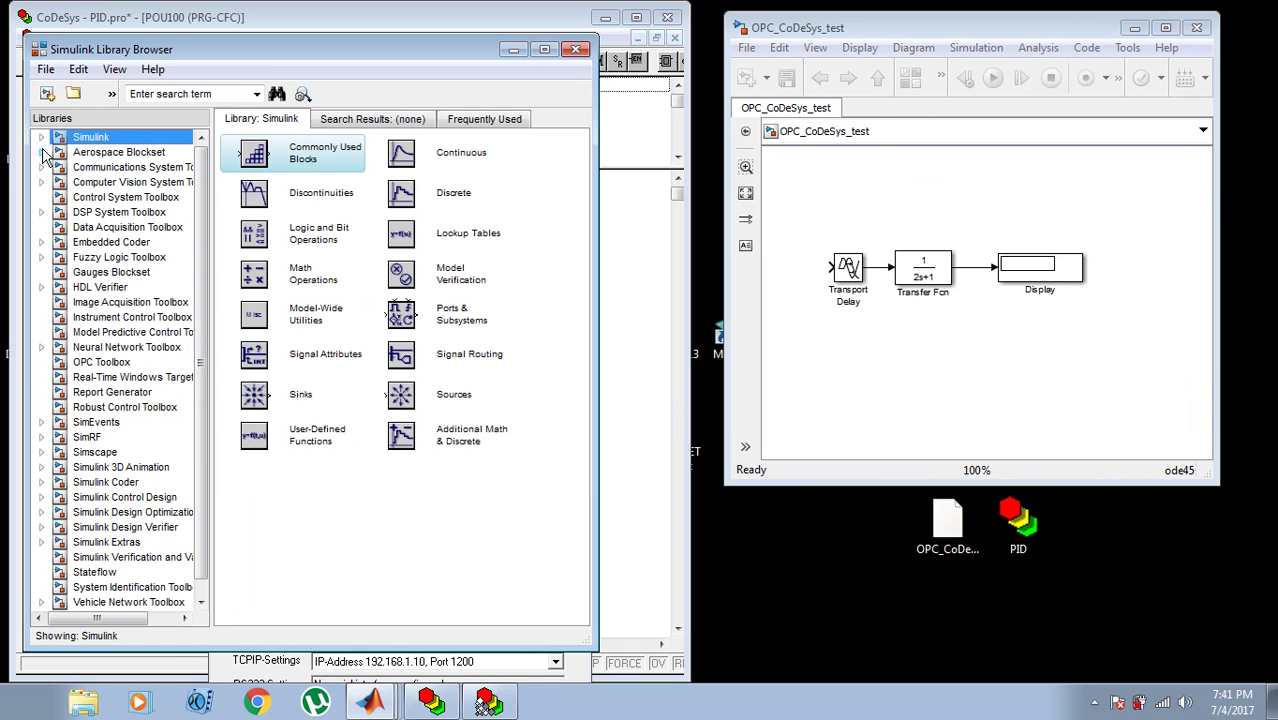
{"action": "left_click", "coordinate": [100, 364]}
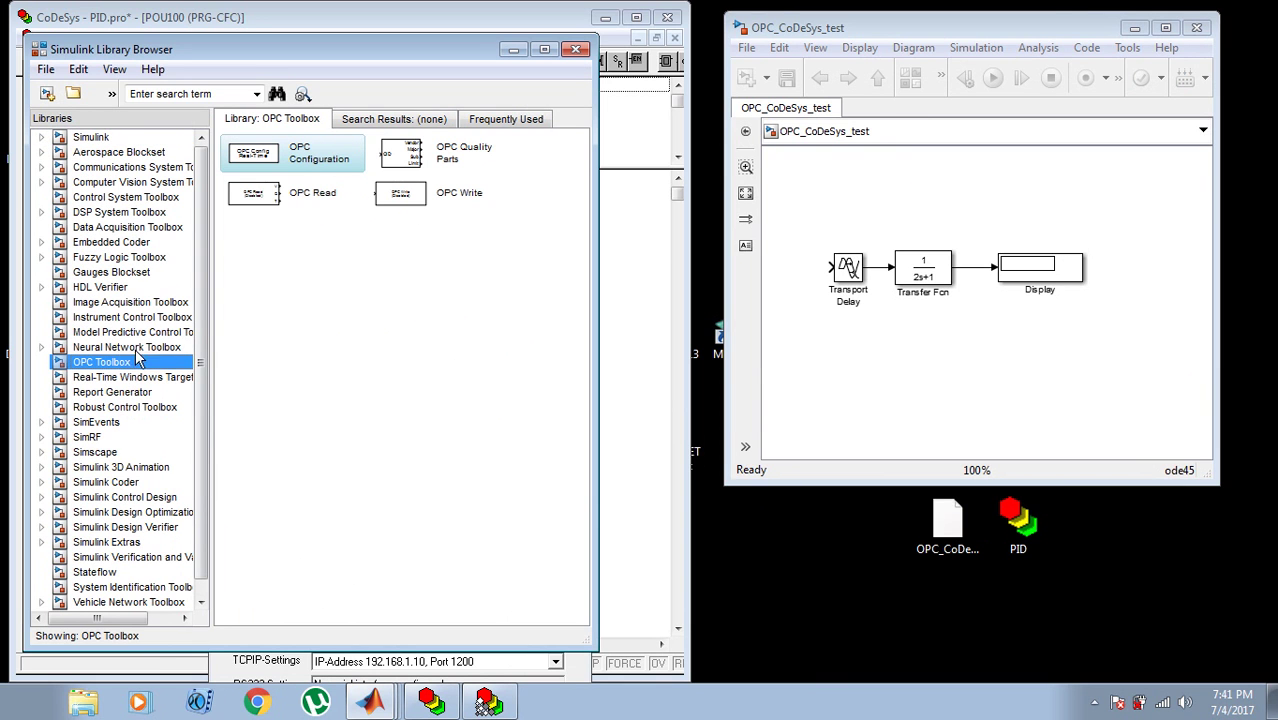
{"action": "left_click_drag", "start_coordinate": [290, 155], "coordinate": [876, 183]}
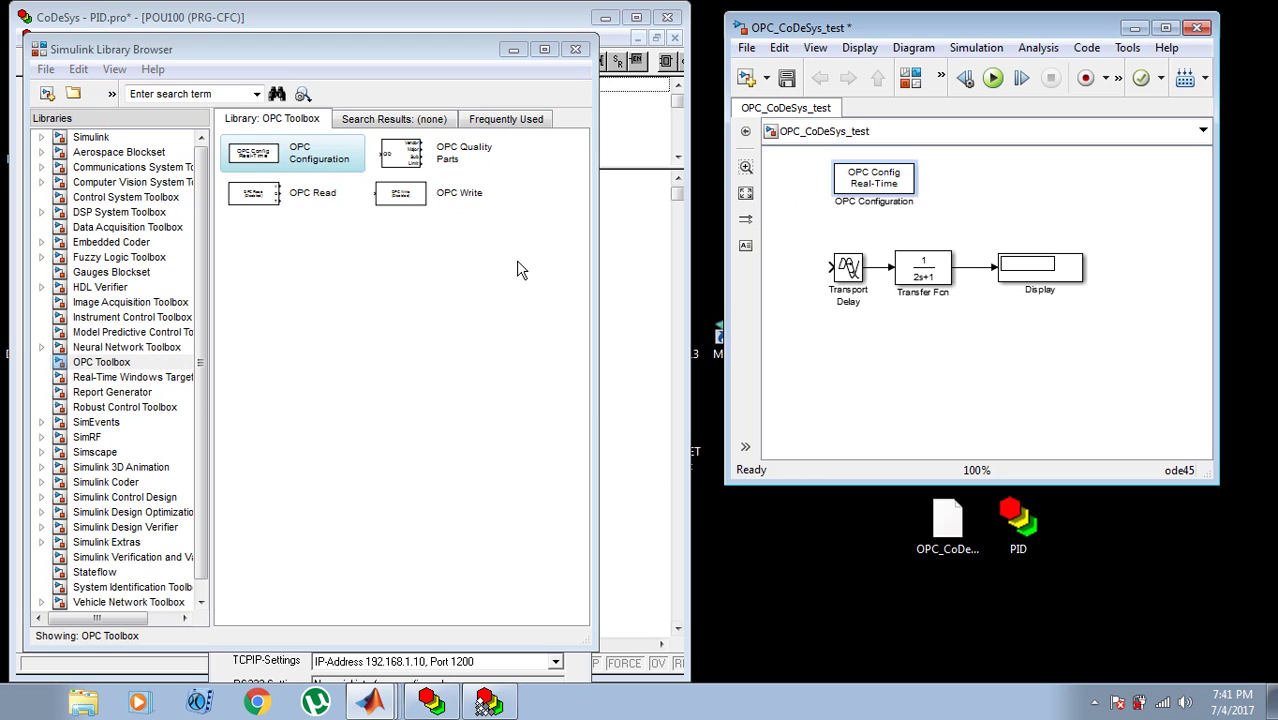
{"action": "left_click_drag", "start_coordinate": [282, 200], "coordinate": [838, 386]}
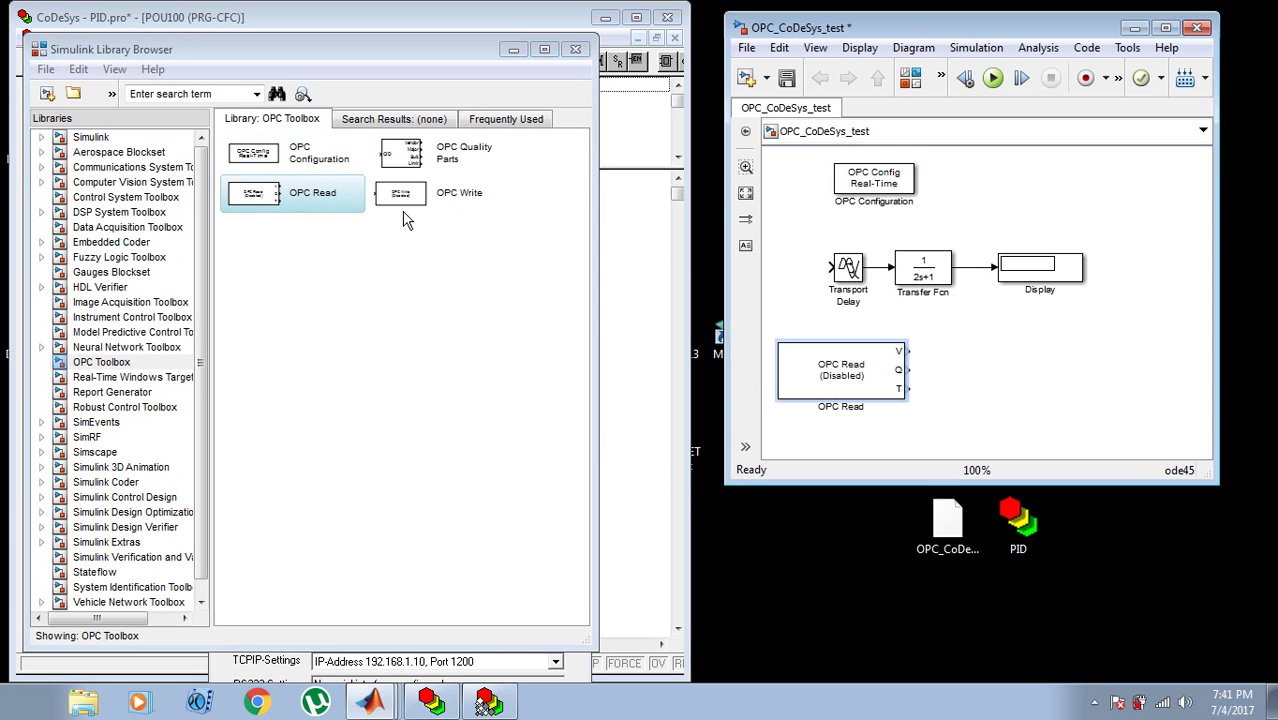
{"action": "left_click_drag", "start_coordinate": [405, 200], "coordinate": [1090, 382]}
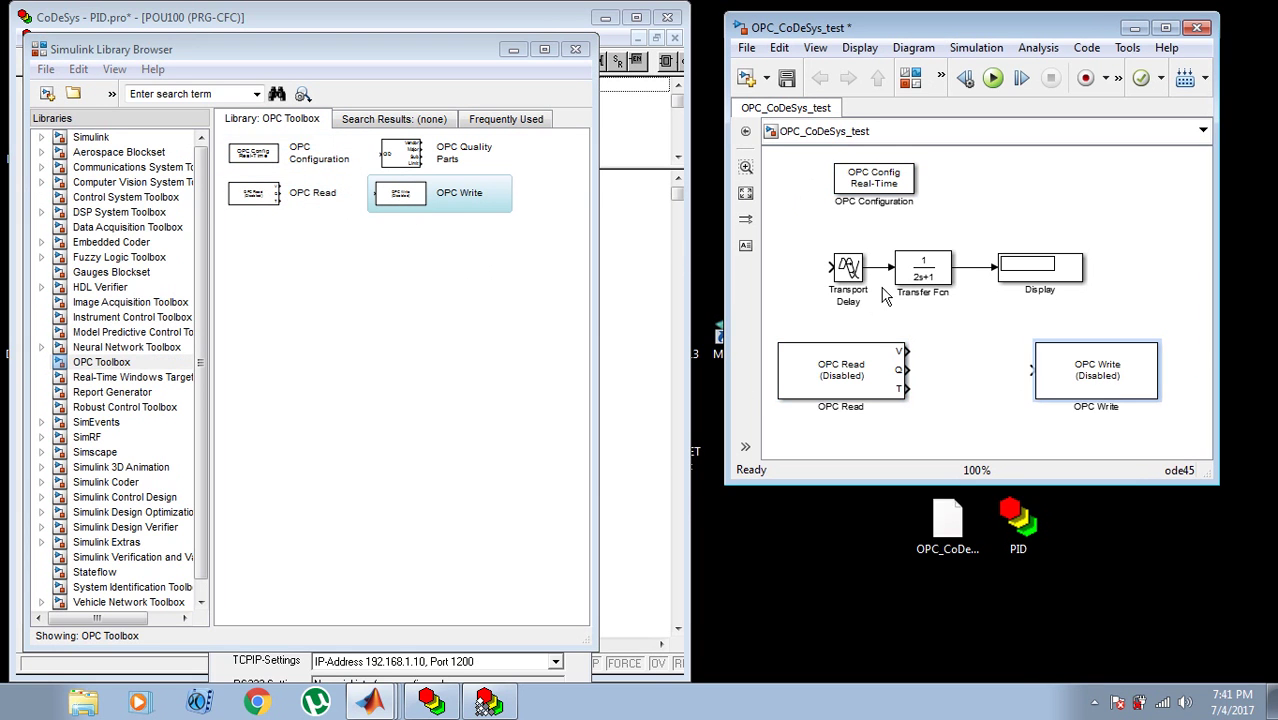
Step: Close the Simulink Library Browser and enlarge the model window to fill the space beside the CoDeSys project
{"action": "left_click_drag", "start_coordinate": [730, 284], "coordinate": [702, 284]}
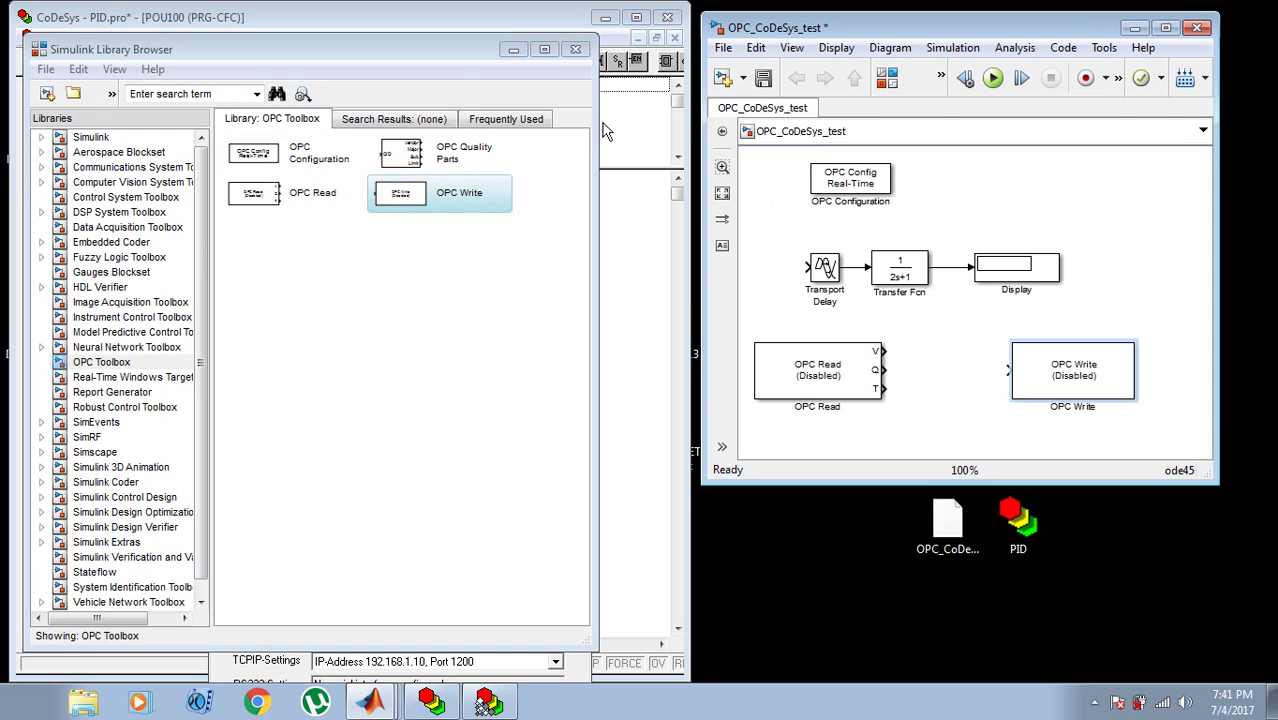
{"action": "left_click", "coordinate": [575, 49]}
{"action": "left_click_drag", "start_coordinate": [950, 28], "coordinate": [940, 19]}
{"action": "left_click_drag", "start_coordinate": [1210, 478], "coordinate": [1262, 505]}
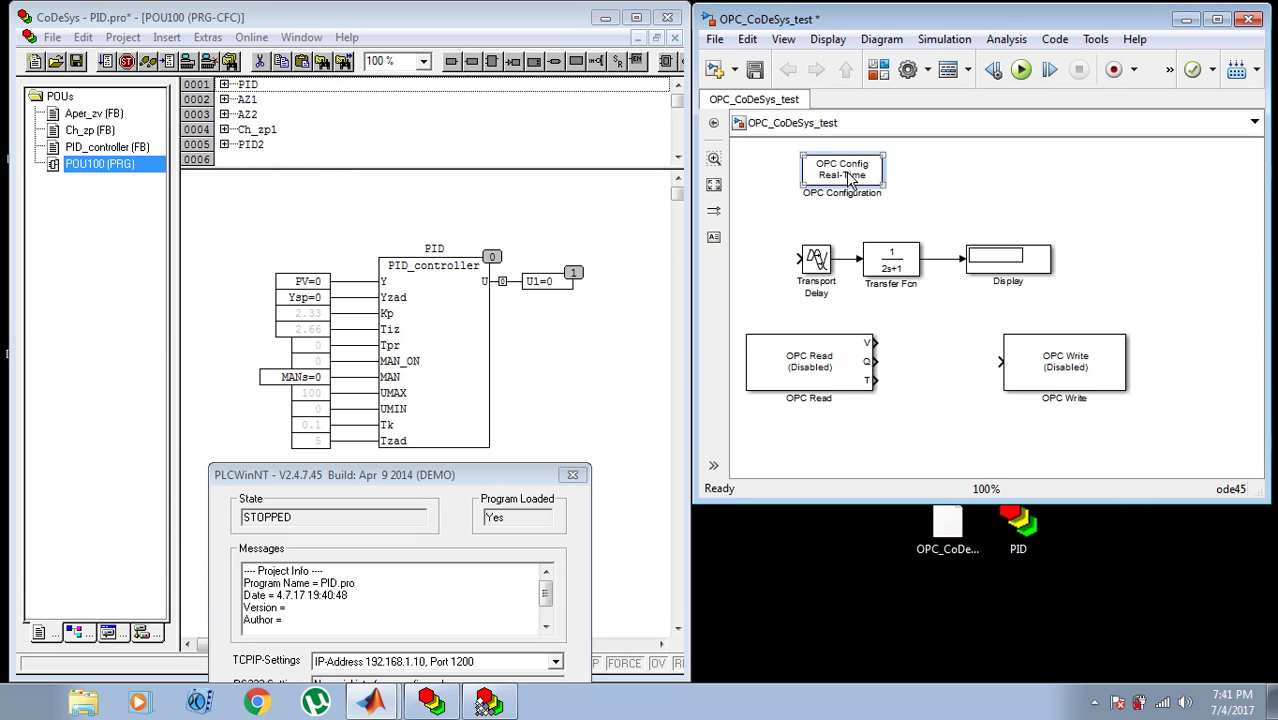
Step: Add an OPC client for server CoDeSys.OPC.02 on localhost with a 100-second timeout in the OPC Configuration block and accept the block parameters
{"action": "double_click", "coordinate": [850, 176]}
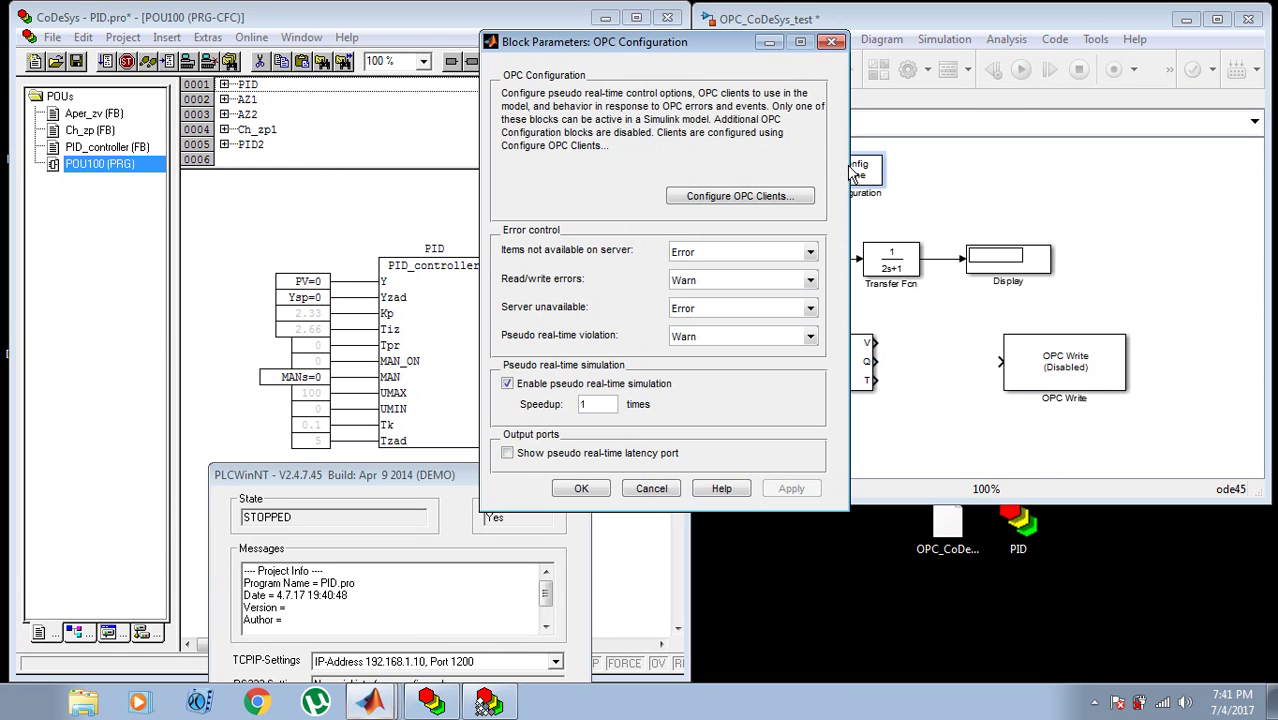
{"action": "left_click", "coordinate": [772, 203]}
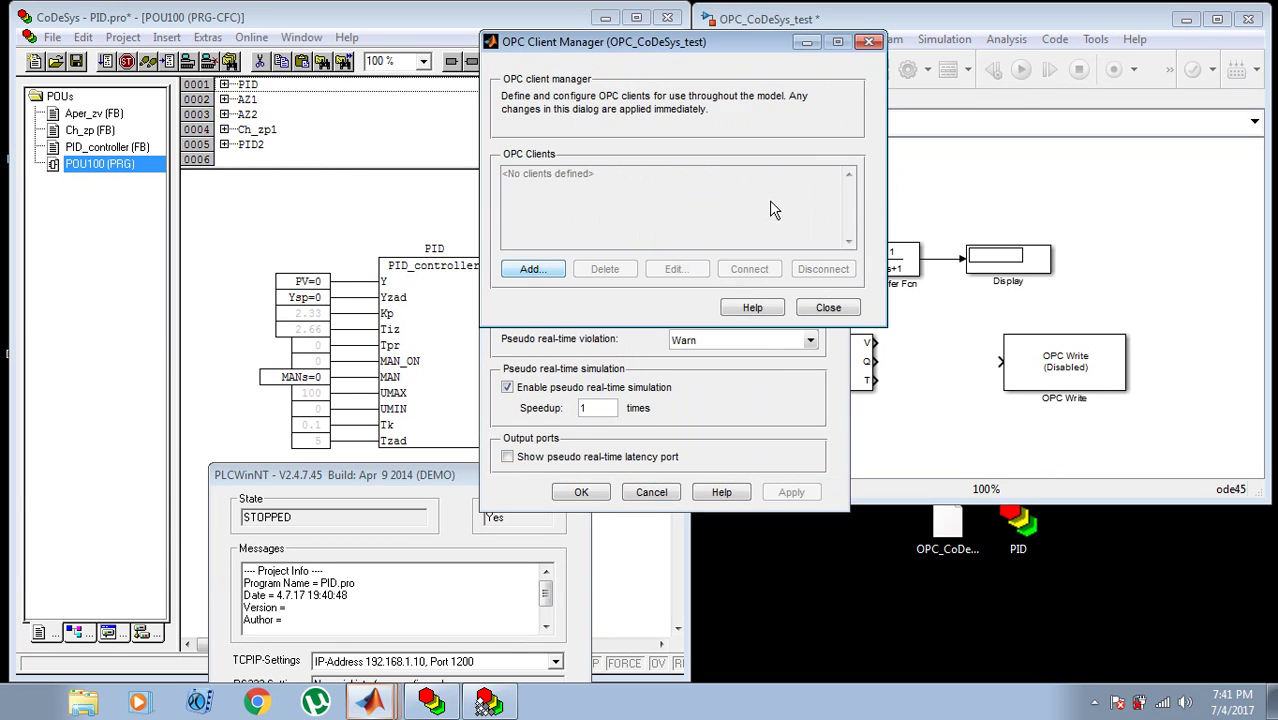
{"action": "left_click", "coordinate": [548, 276]}
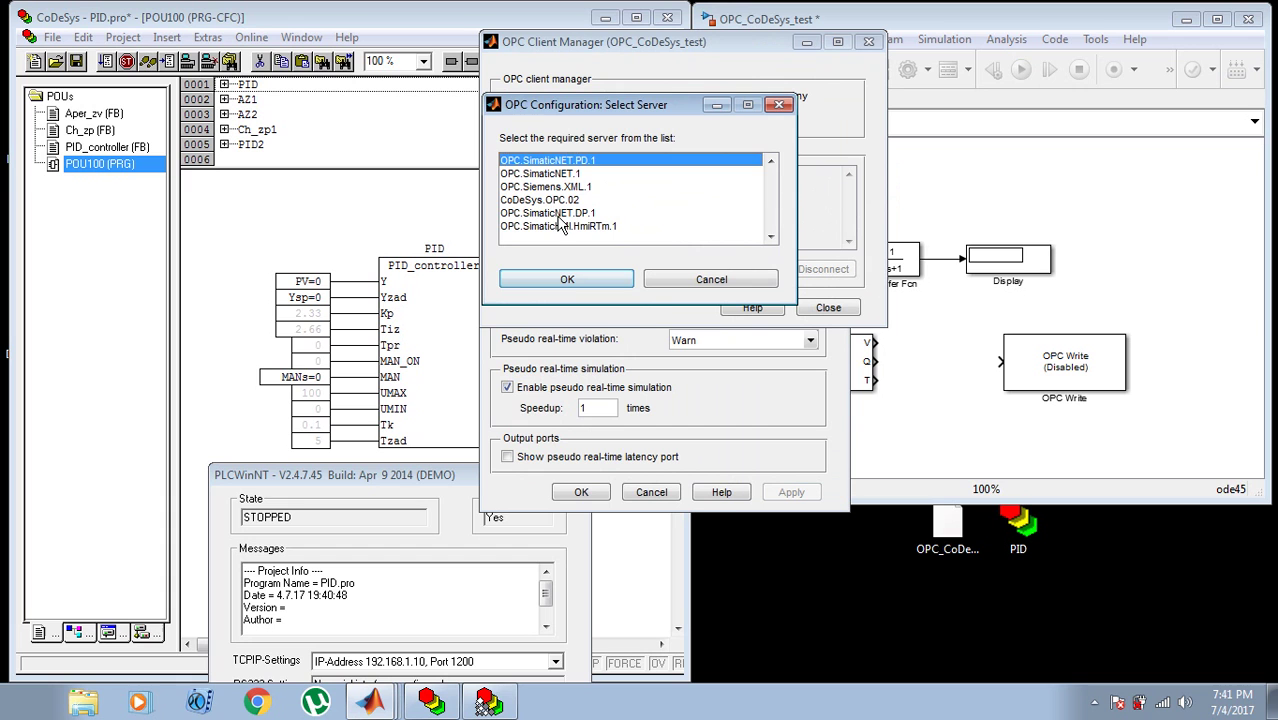
{"action": "left_click", "coordinate": [533, 201]}
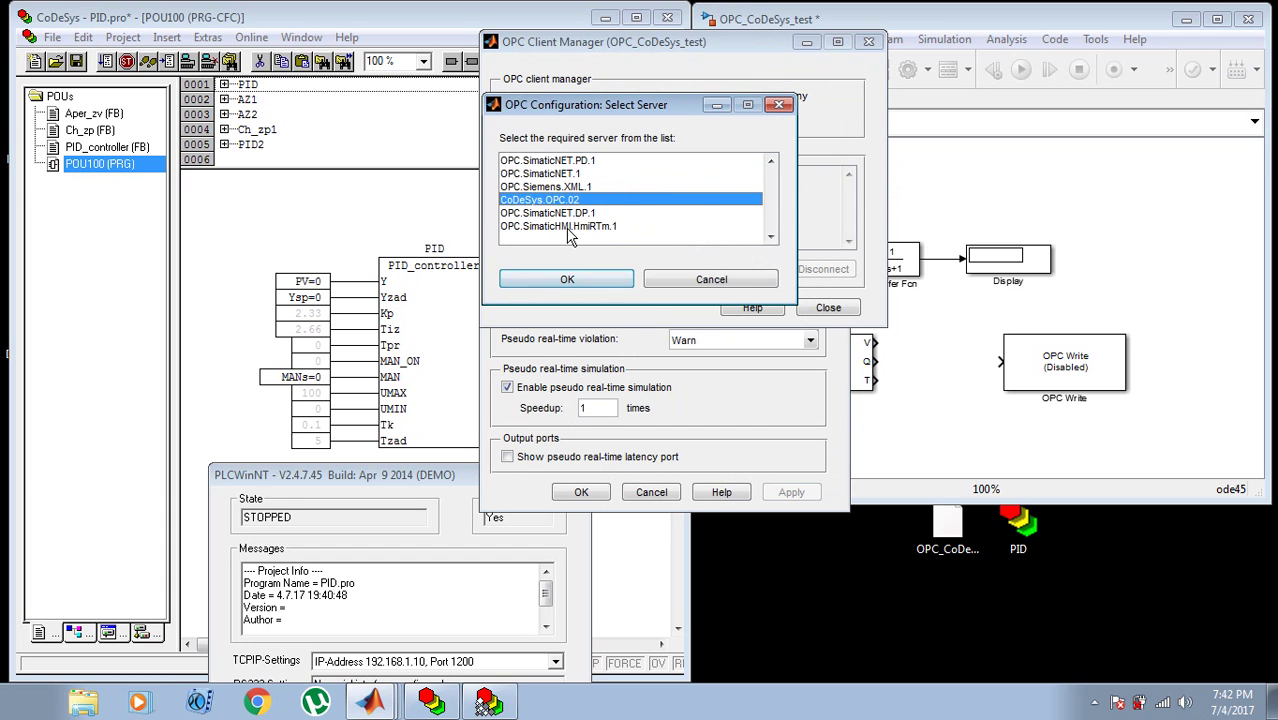
{"action": "left_click", "coordinate": [576, 279]}
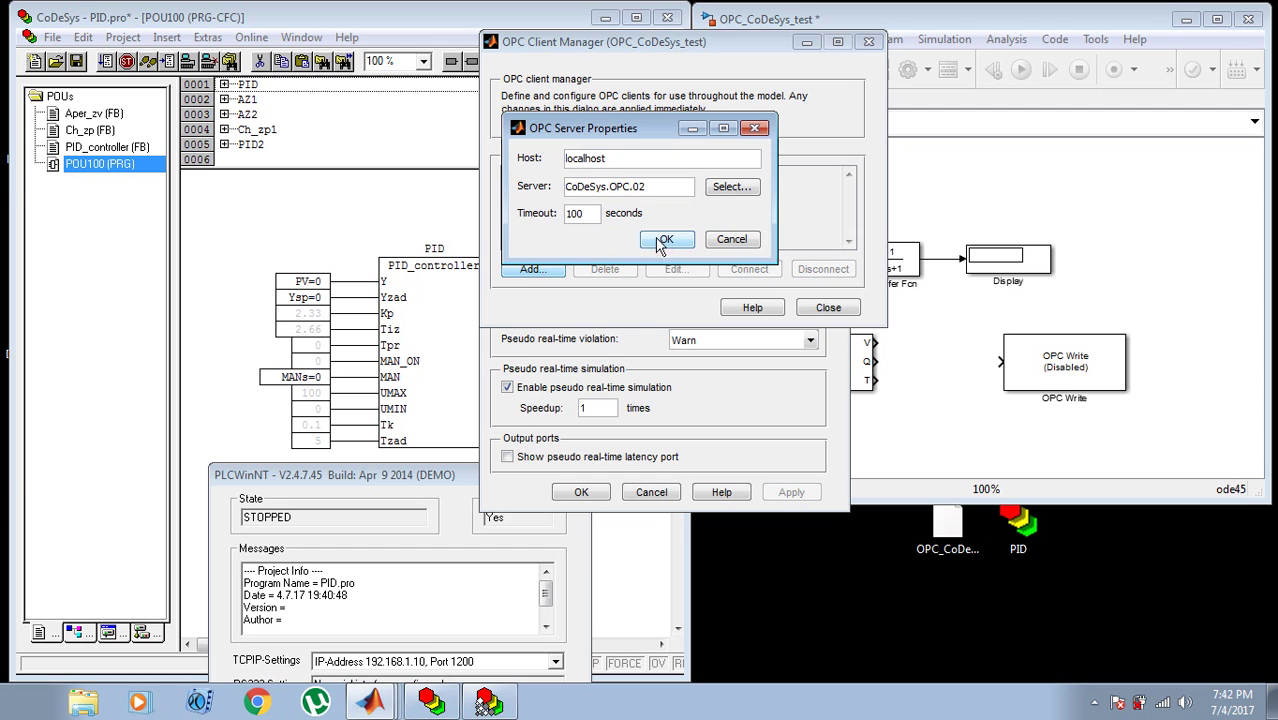
{"action": "left_click", "coordinate": [666, 243]}
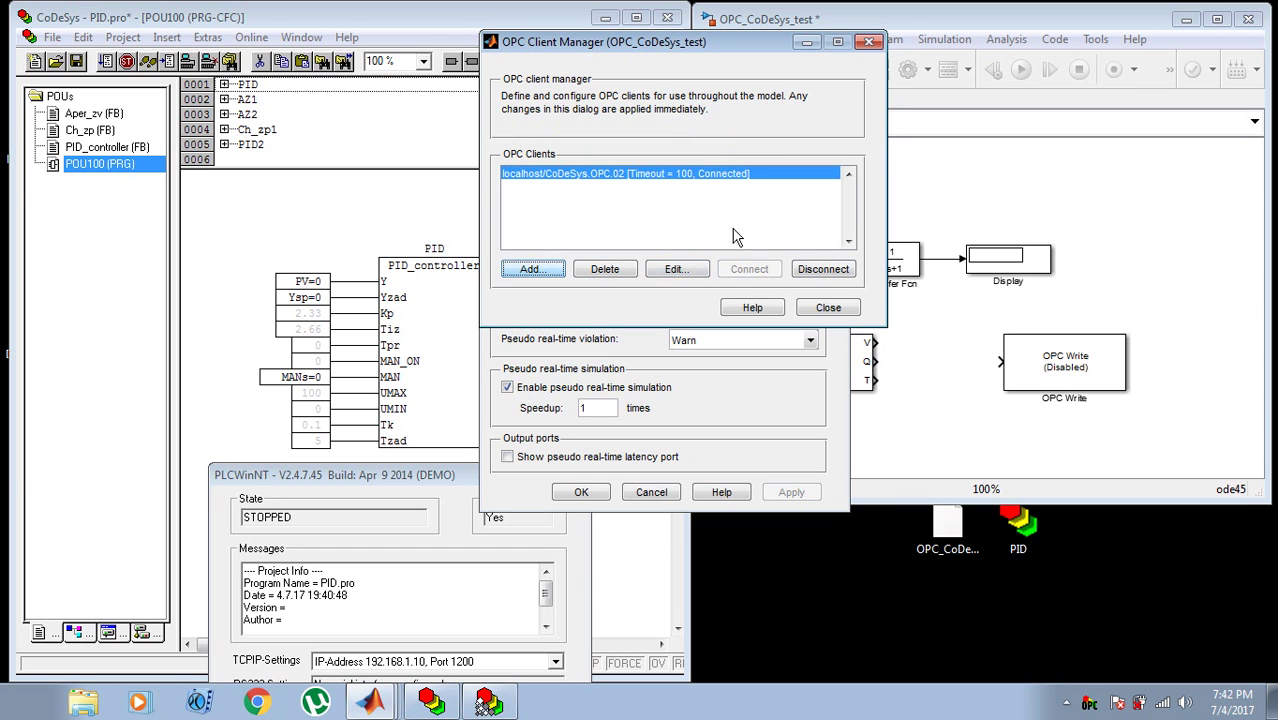
{"action": "left_click", "coordinate": [816, 308]}
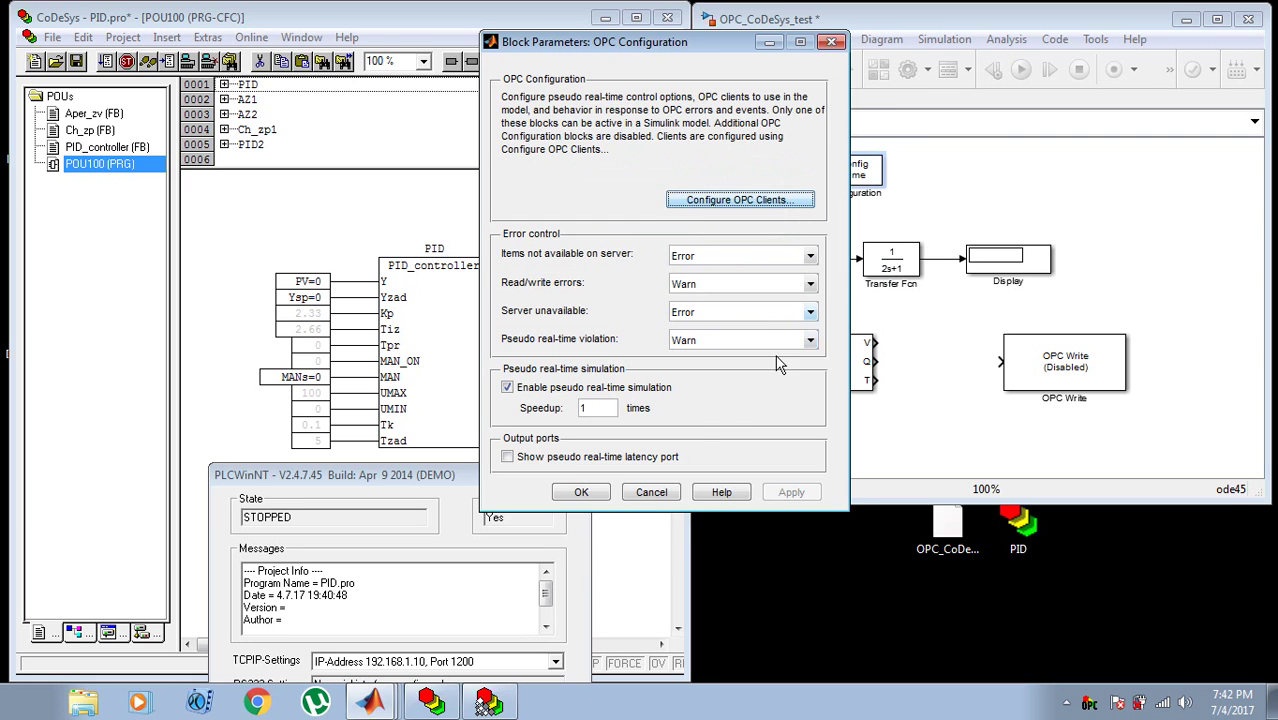
{"action": "left_click", "coordinate": [582, 492]}
Step: Shift the Transport Delay, Transfer Fcn and Display chain to the right so it sits between the OPC Read and OPC Write blocks
{"action": "left_click_drag", "start_coordinate": [800, 228], "coordinate": [1075, 248]}
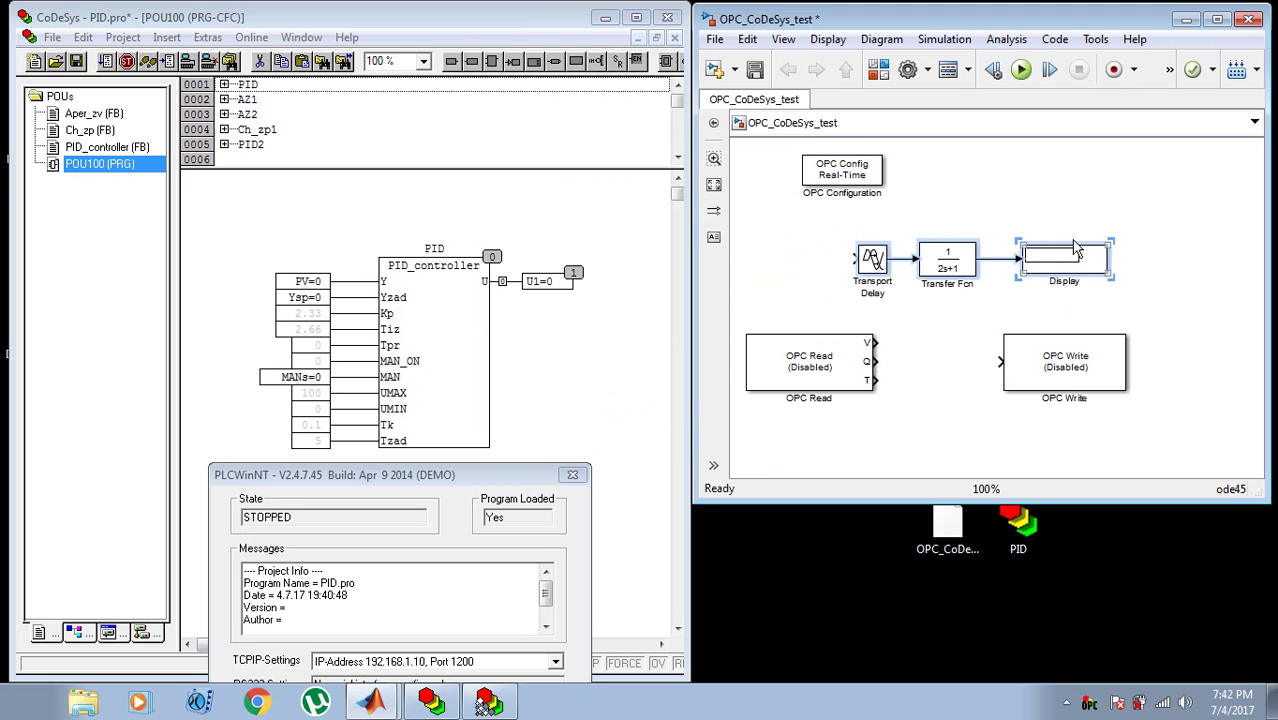
{"action": "left_click", "coordinate": [1066, 215]}
Step: Open the symbol file configuration from the workspace options of the CoDeSys PID project
{"action": "left_click", "coordinate": [138, 385]}
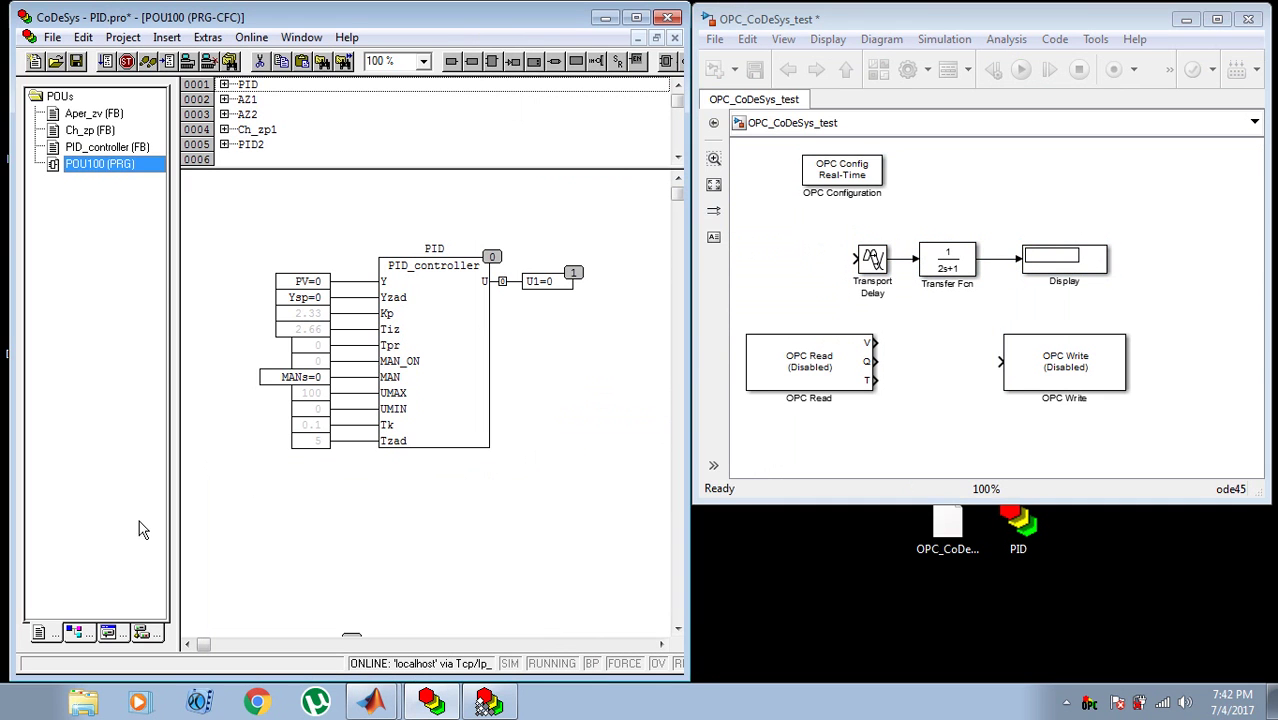
{"action": "left_click", "coordinate": [145, 633]}
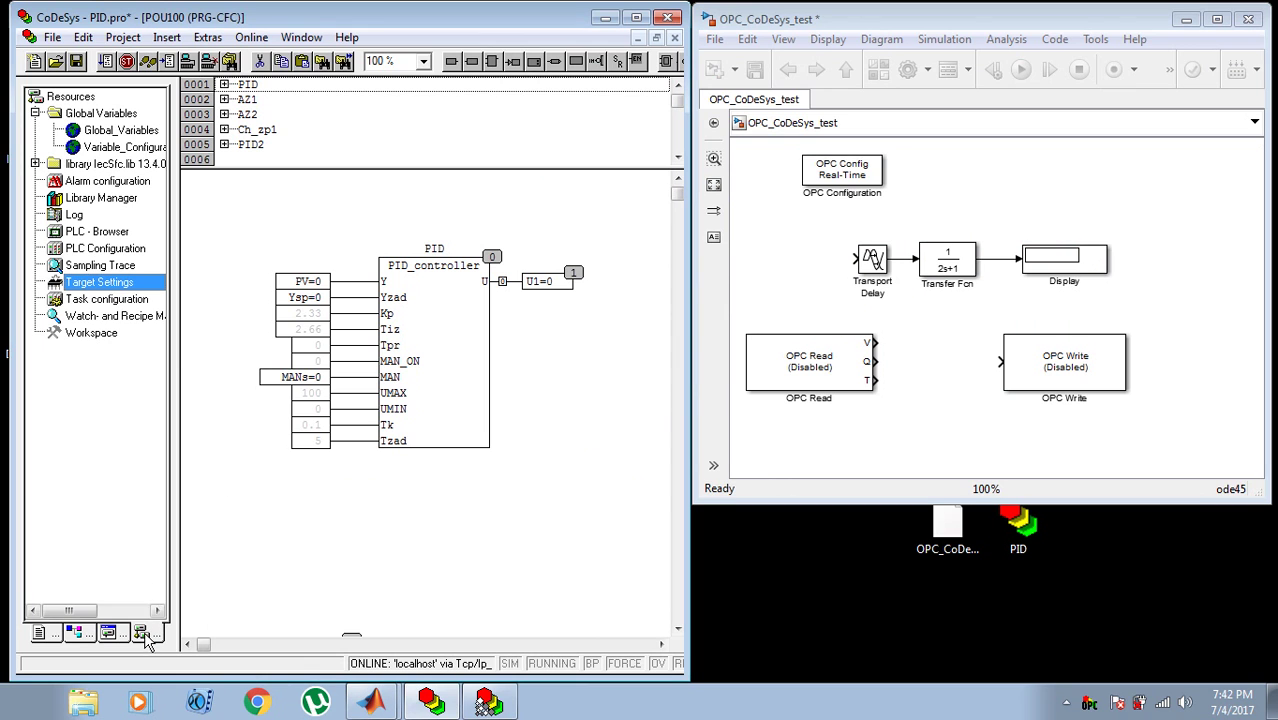
{"action": "double_click", "coordinate": [97, 333]}
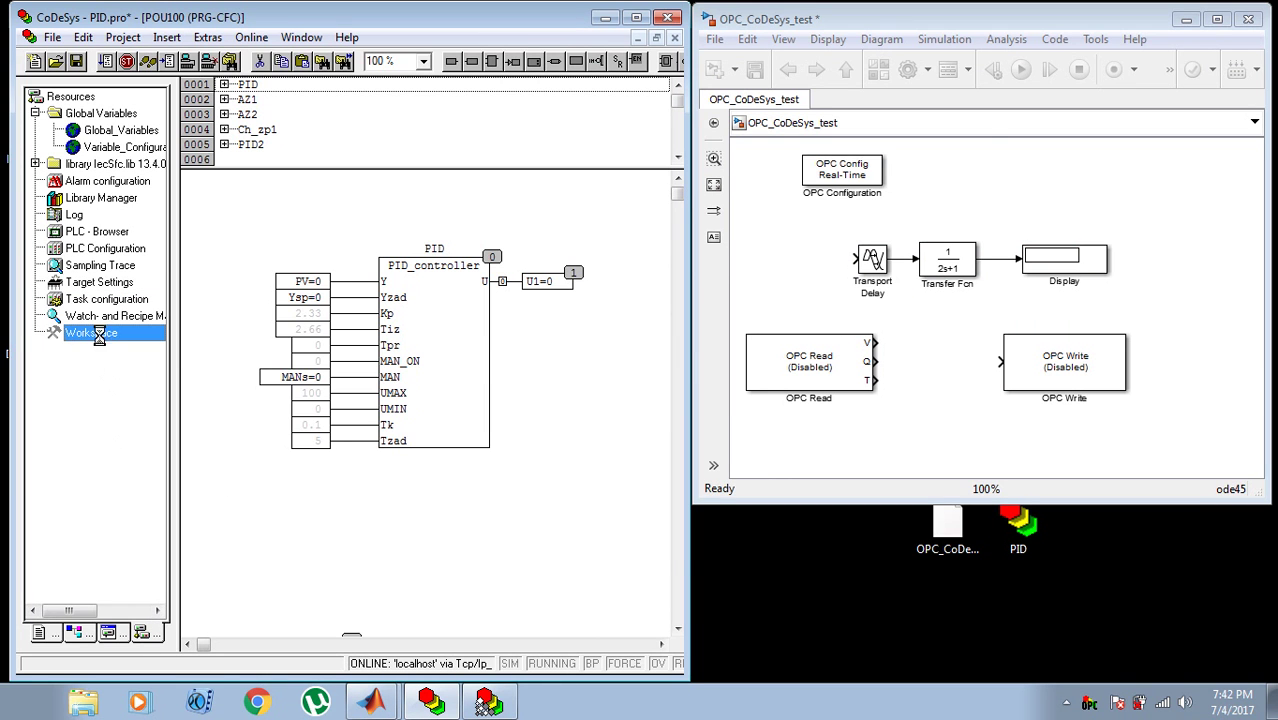
{"action": "left_click", "coordinate": [346, 306]}
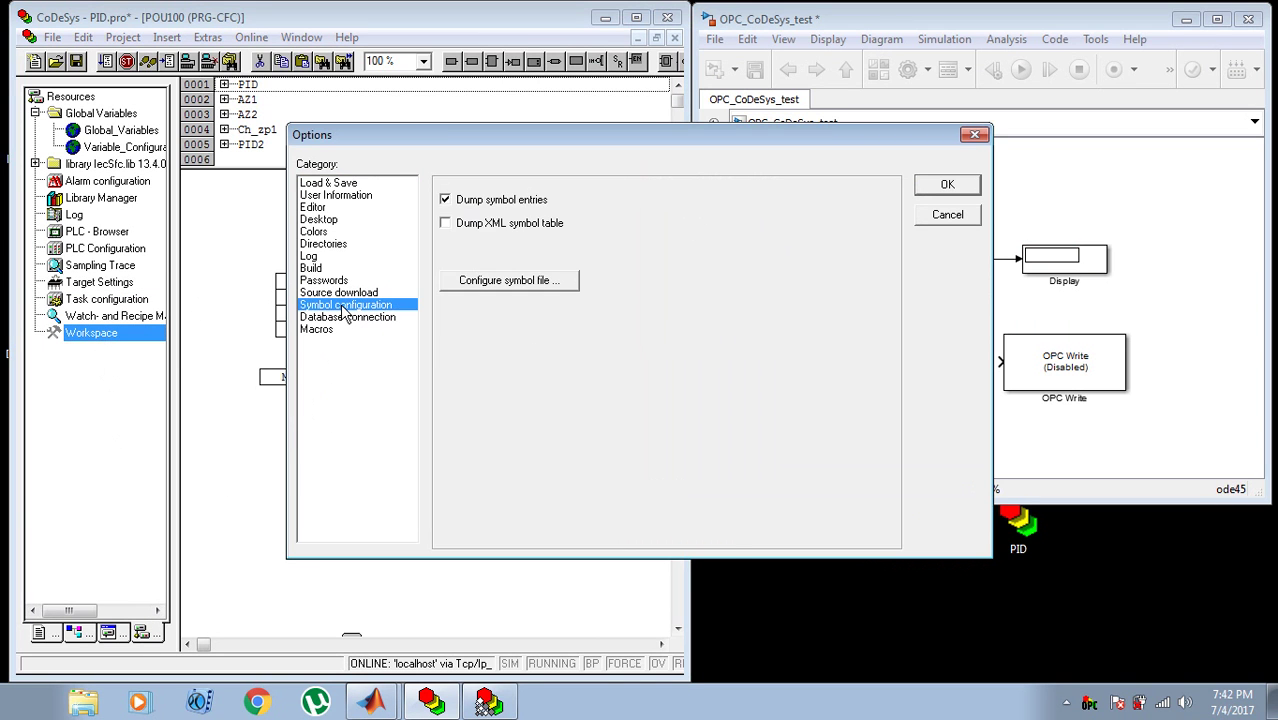
{"action": "left_click", "coordinate": [520, 284]}
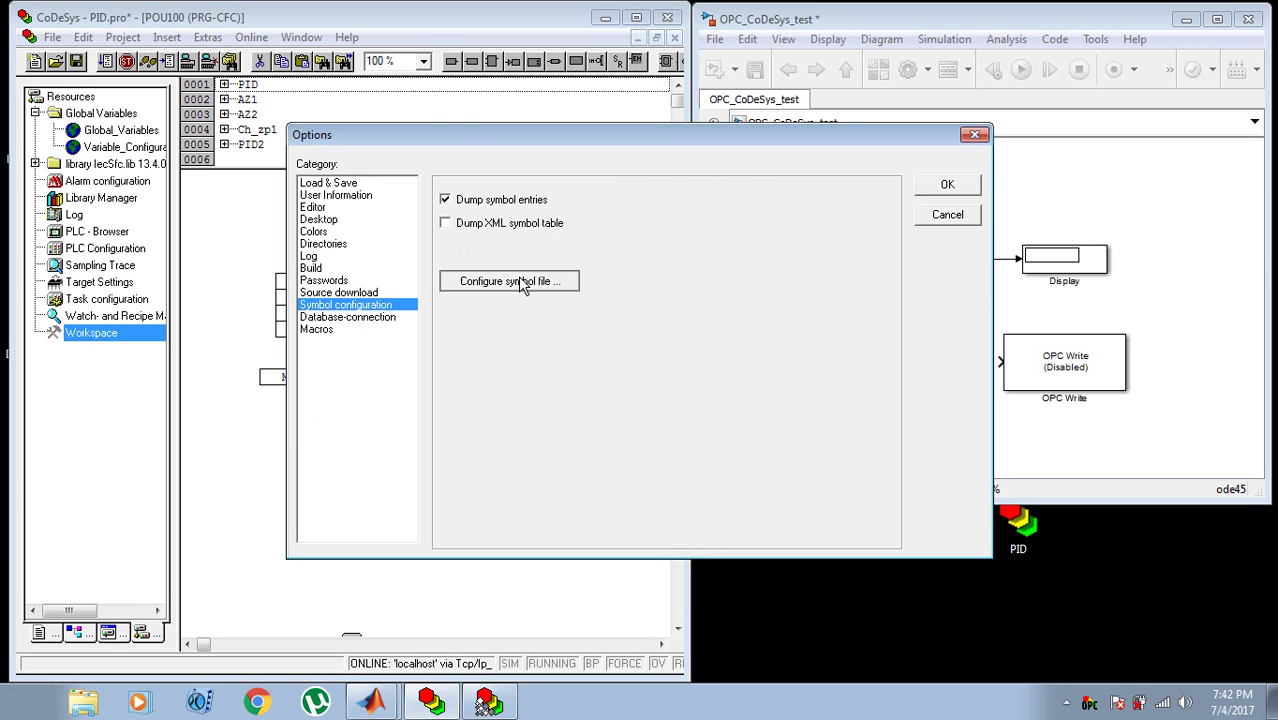
Step: Select the global variables PV and U1 for symbol export with write access and accept the object attributes and options
{"action": "left_click", "coordinate": [466, 230]}
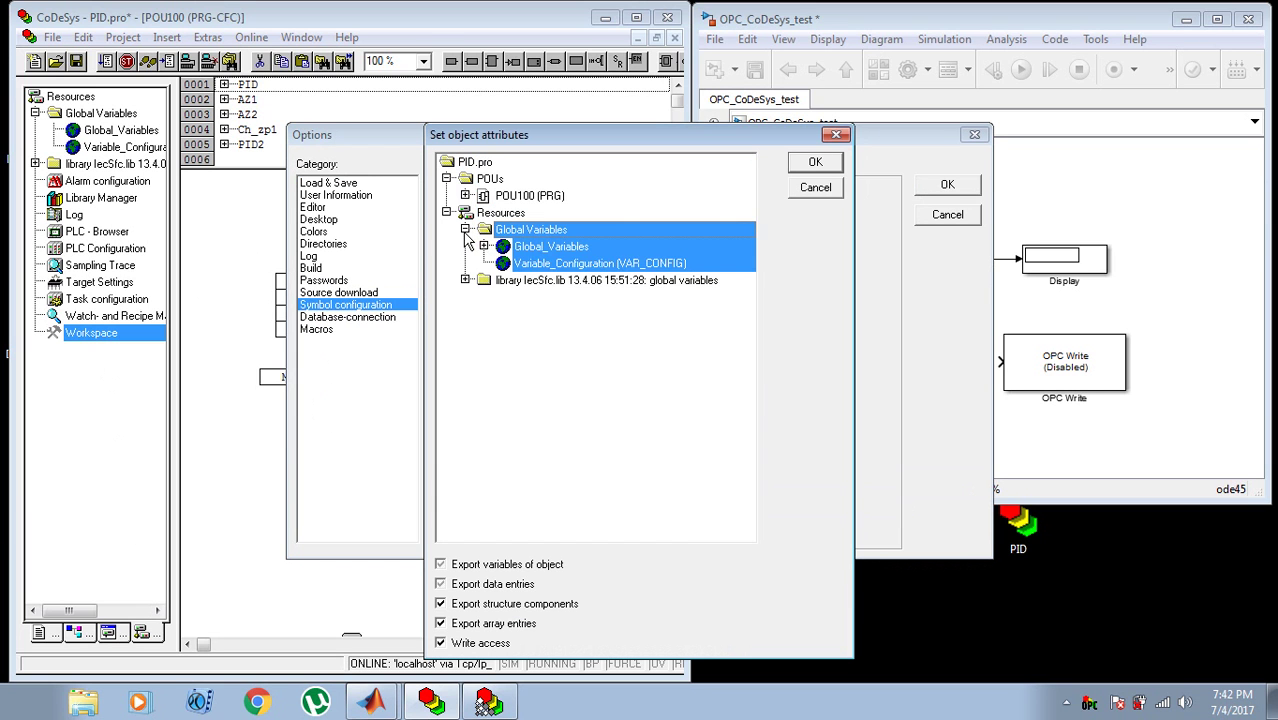
{"action": "left_click", "coordinate": [483, 246]}
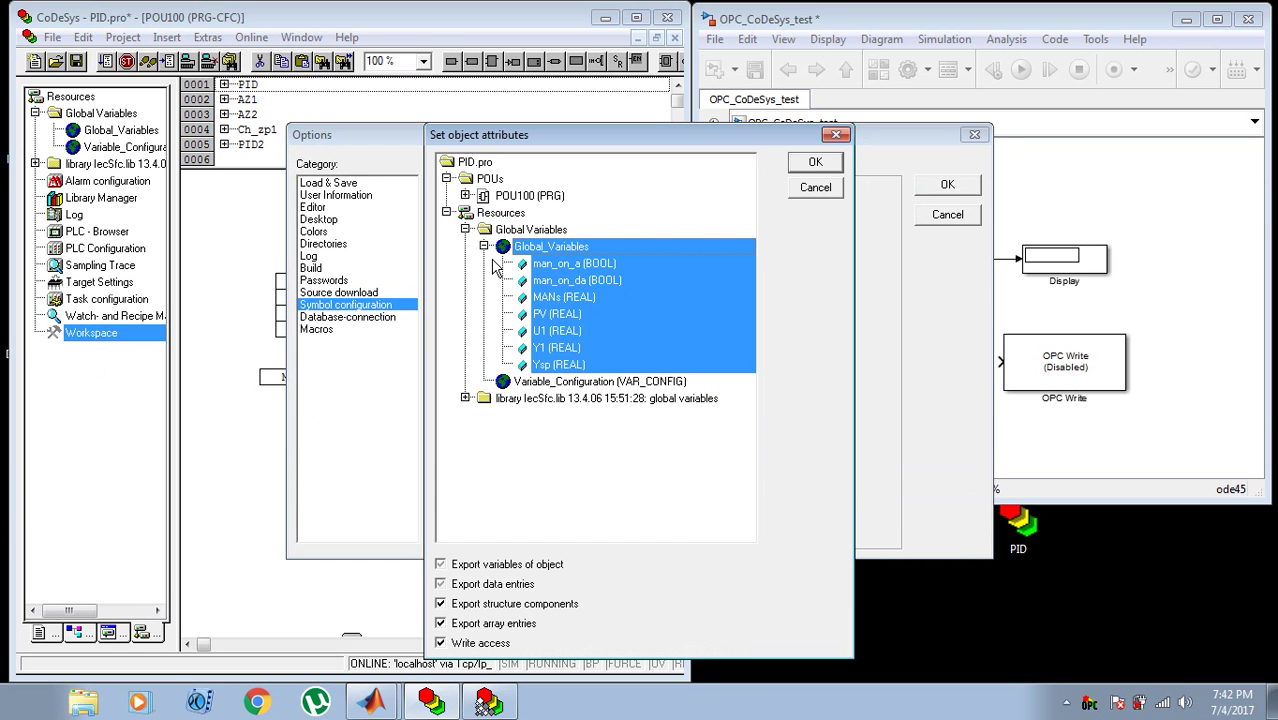
{"action": "left_click", "coordinate": [566, 318]}
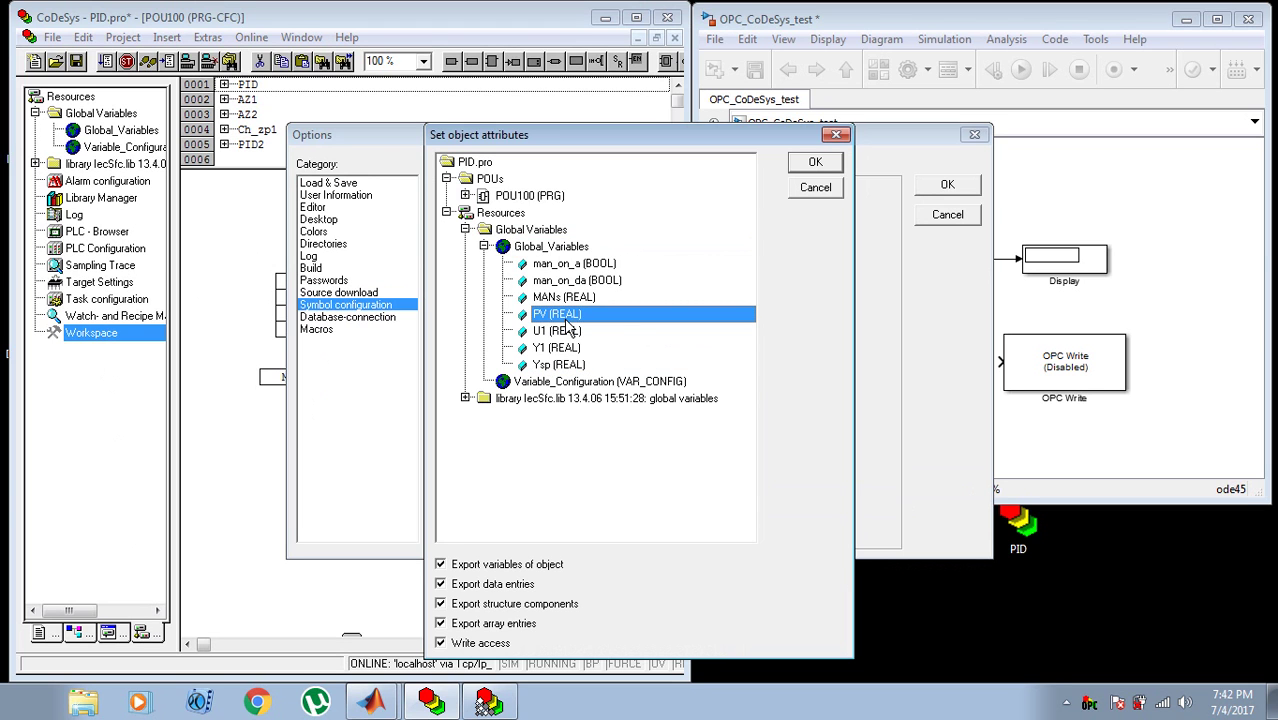
{"action": "left_click", "coordinate": [571, 336], "text": "ctrl"}
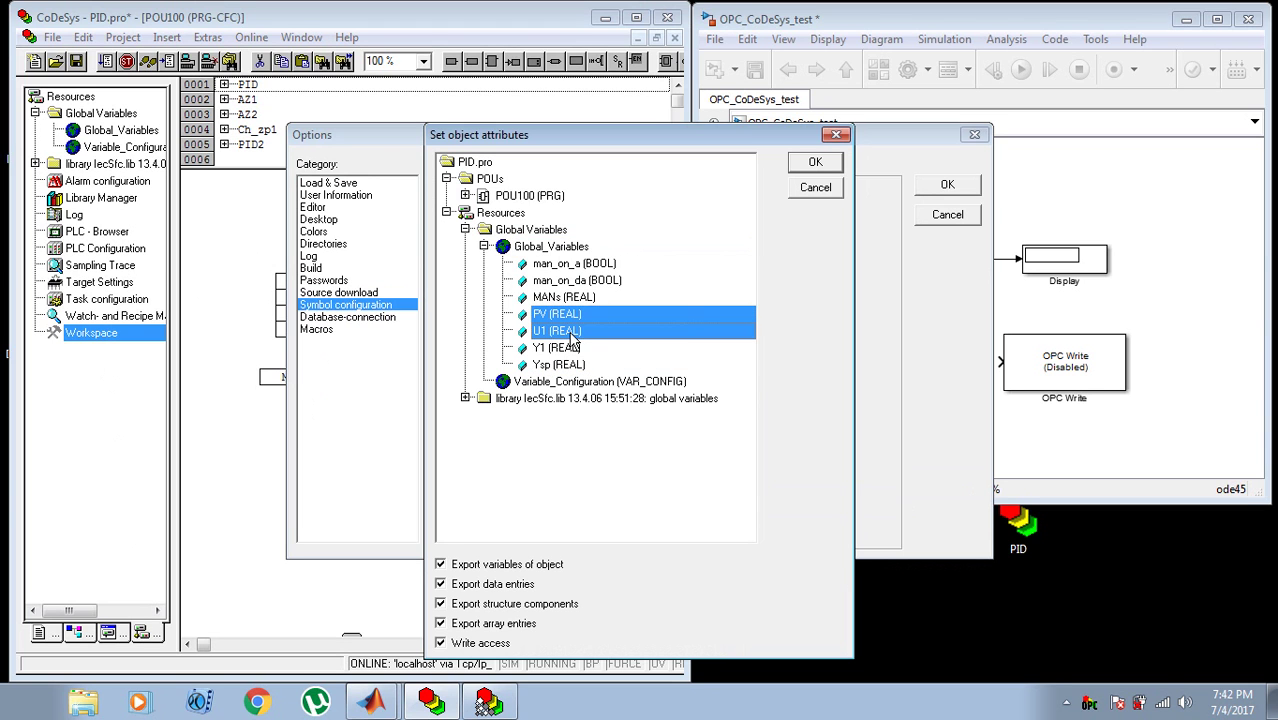
{"action": "left_click", "coordinate": [819, 164]}
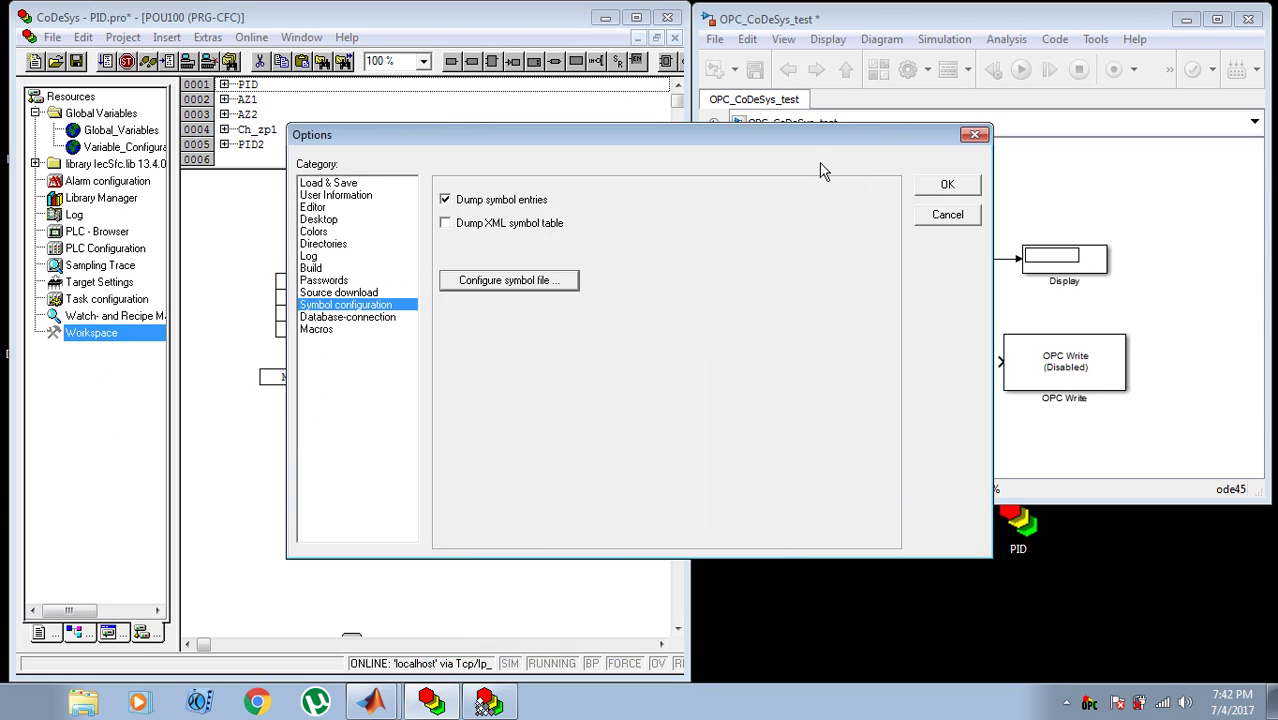
{"action": "left_click", "coordinate": [947, 185]}
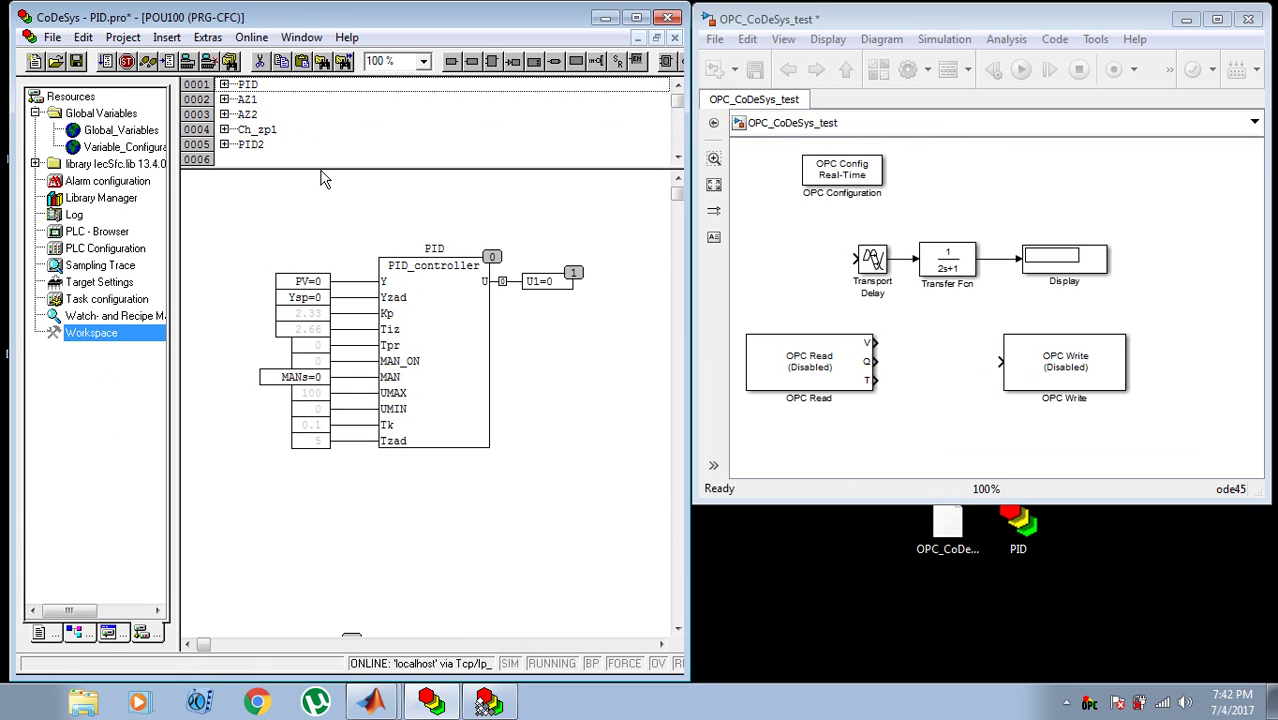
Step: Save the PID project and log out of the PLC
{"action": "left_click", "coordinate": [77, 63]}
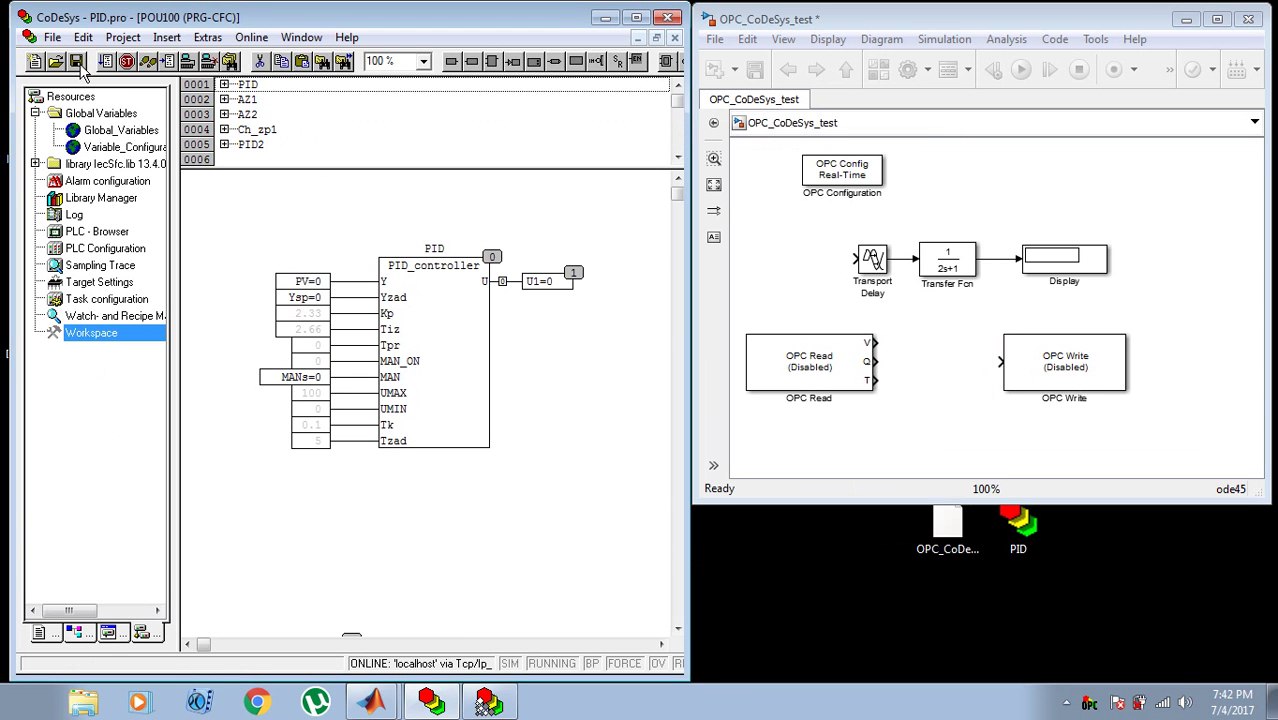
{"action": "left_click", "coordinate": [251, 37]}
{"action": "left_click", "coordinate": [268, 82]}
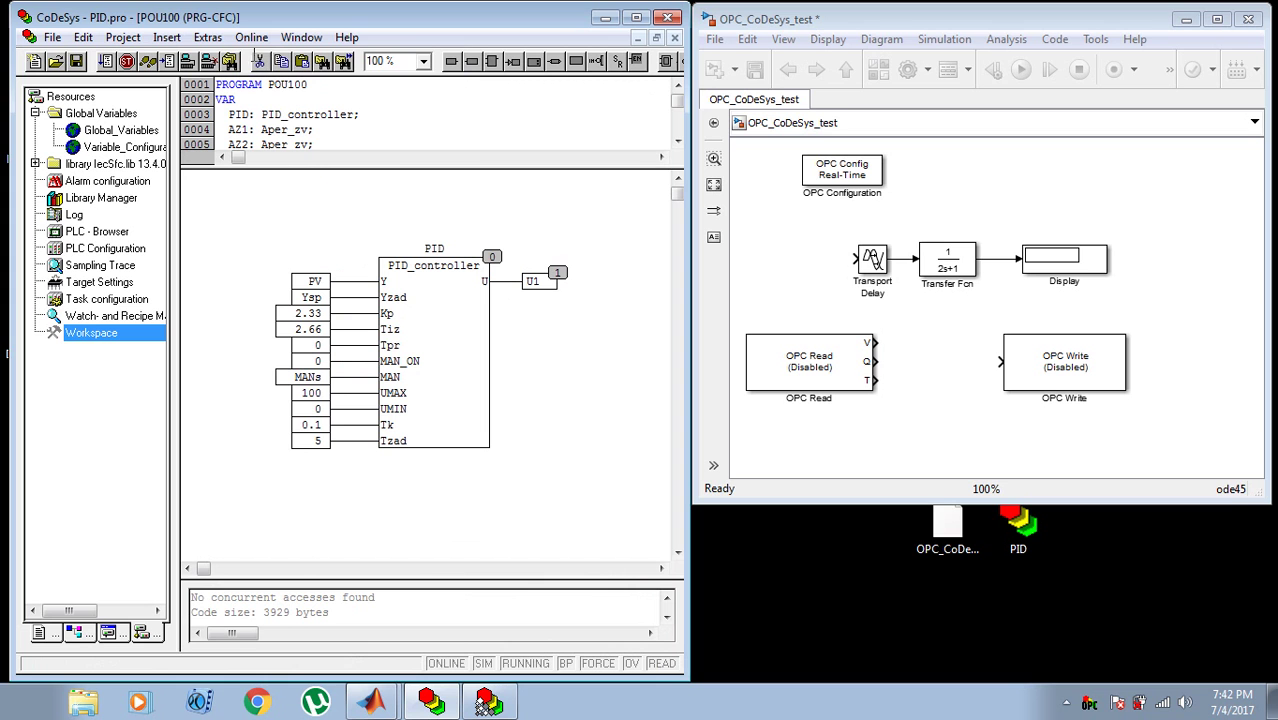
Step: Shut down the running PLCWinNT soft PLC and return to the CoDeSys project window
{"action": "left_click", "coordinate": [12, 706]}
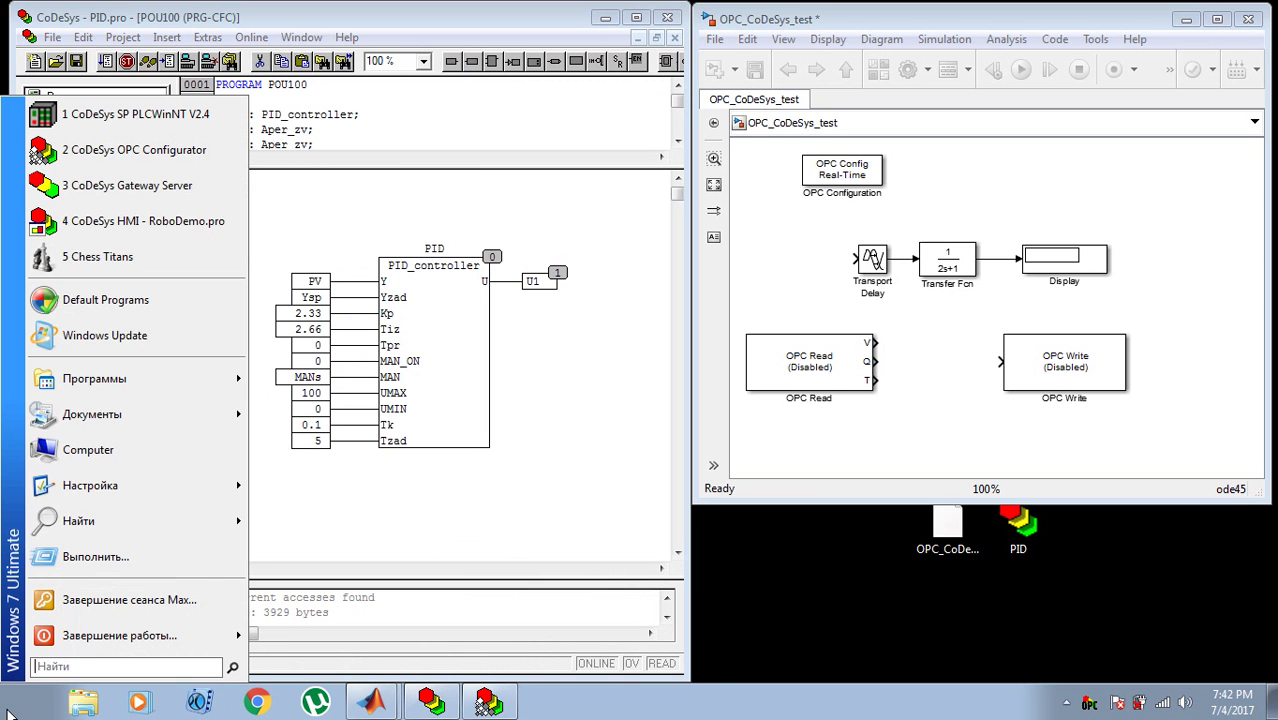
{"action": "left_click", "coordinate": [591, 451]}
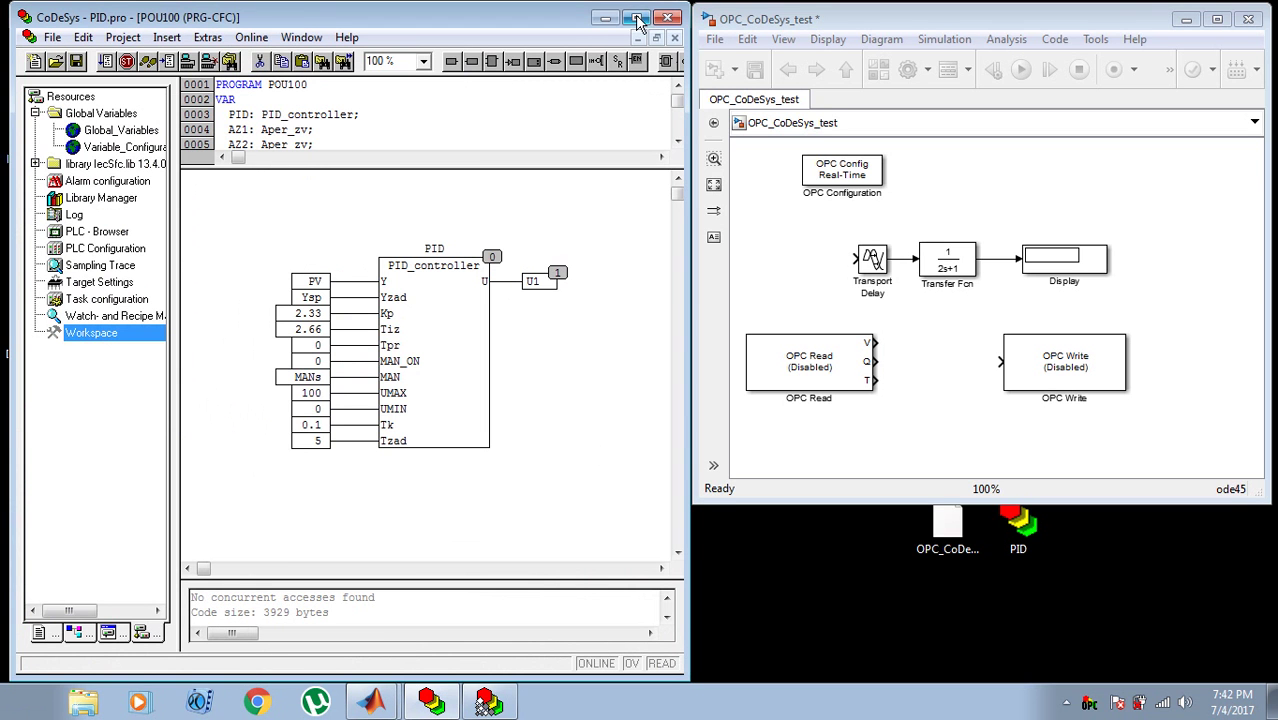
{"action": "left_click", "coordinate": [605, 17]}
{"action": "left_click", "coordinate": [572, 474]}
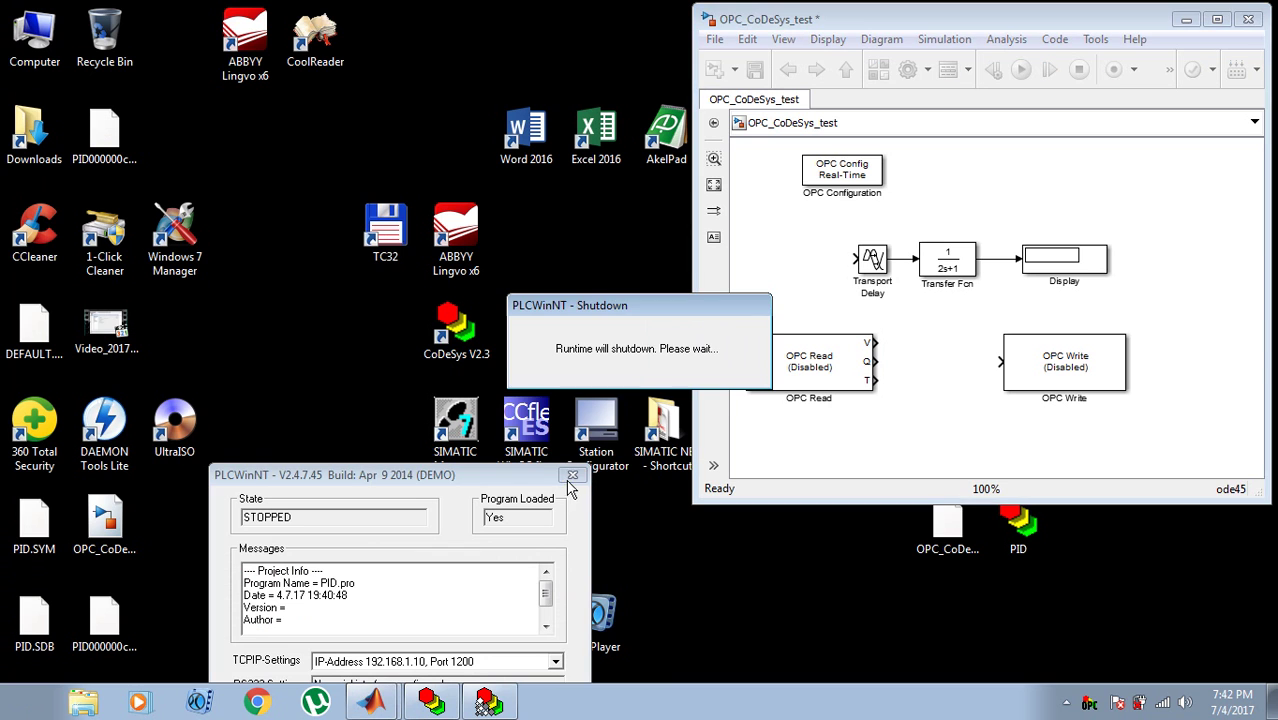
{"action": "left_click", "coordinate": [432, 702]}
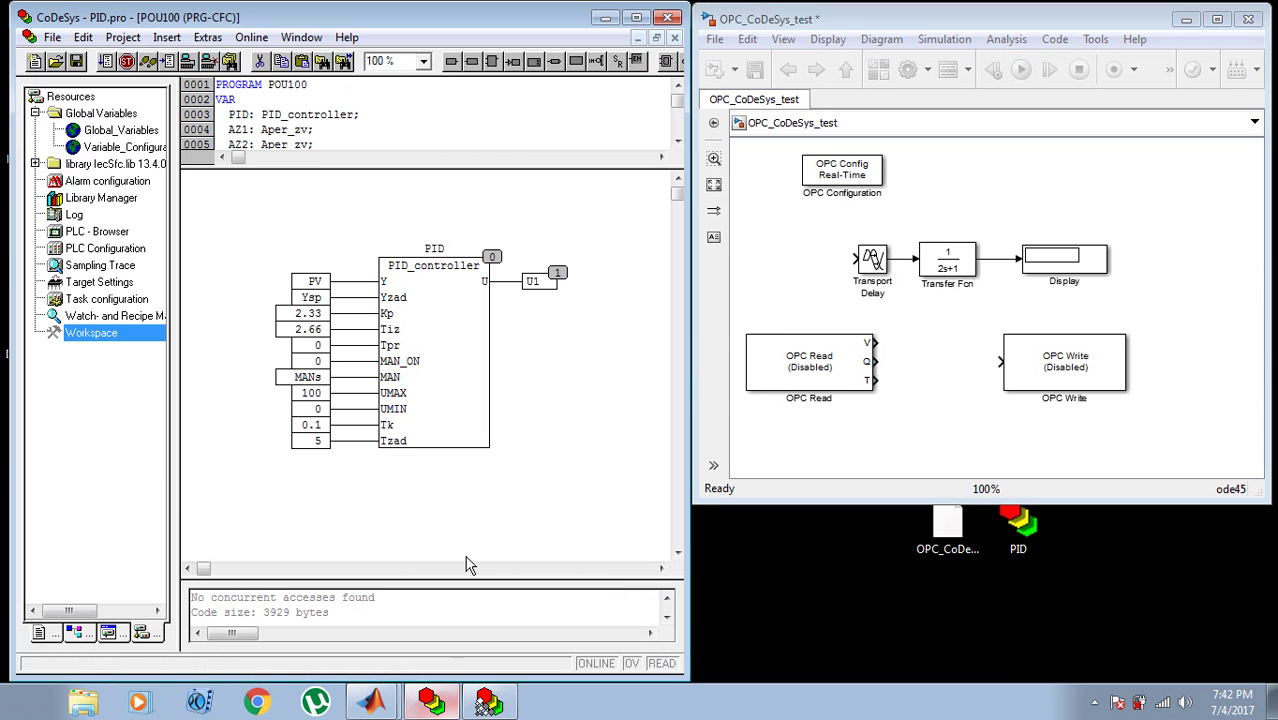
Step: Start the CoDeSys SP PLCWinNT V2.4 soft PLC again
{"action": "left_click", "coordinate": [33, 705]}
{"action": "mouse_move", "coordinate": [146, 372]}
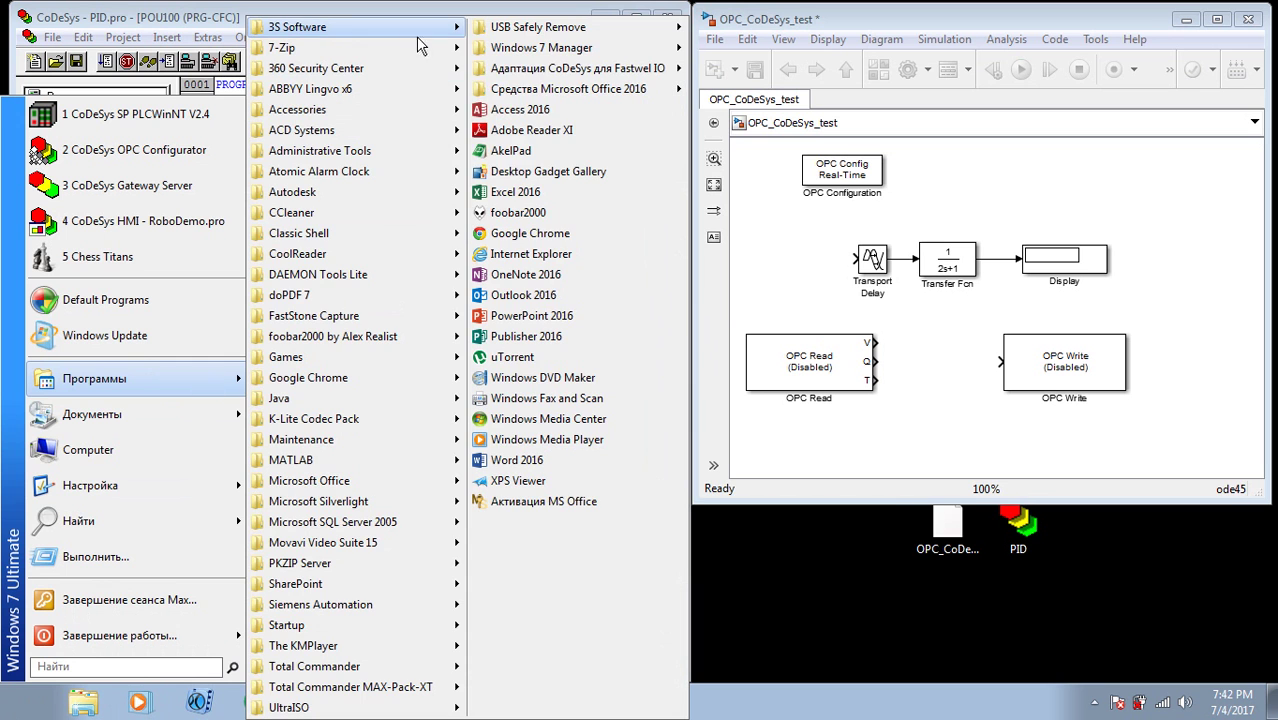
{"action": "mouse_move", "coordinate": [415, 40]}
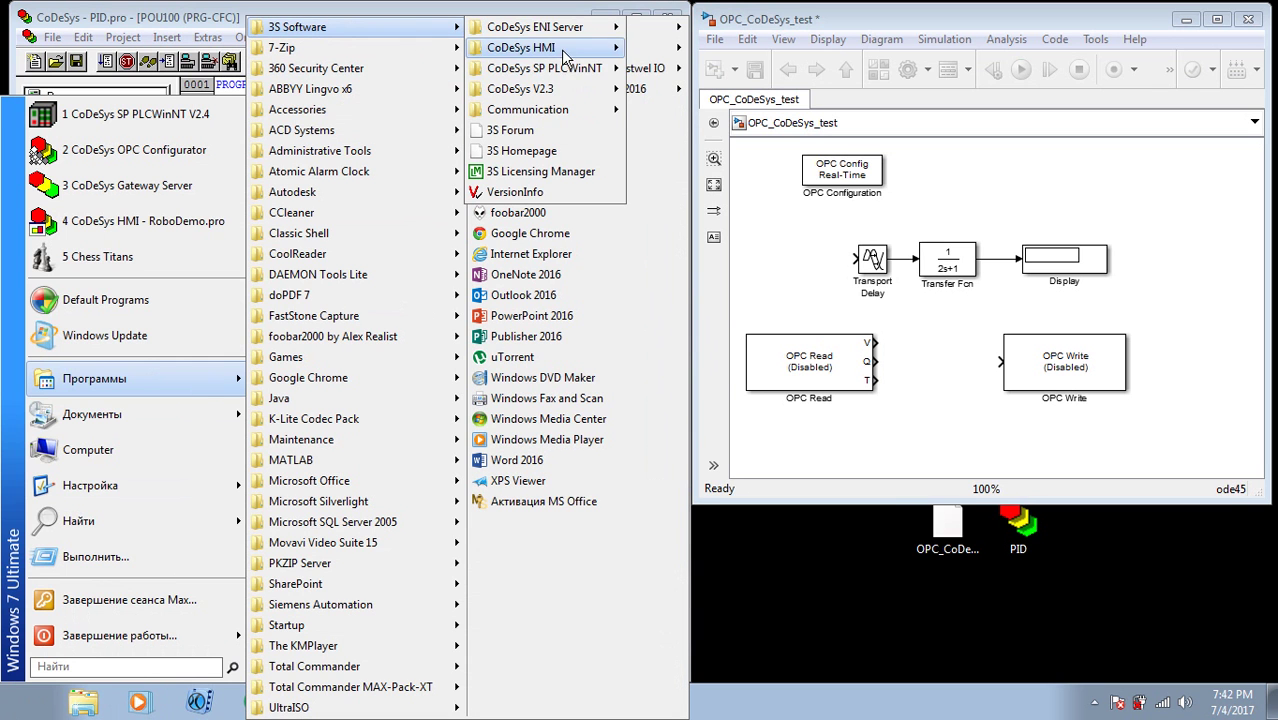
{"action": "mouse_move", "coordinate": [568, 72]}
{"action": "left_click", "coordinate": [665, 65]}
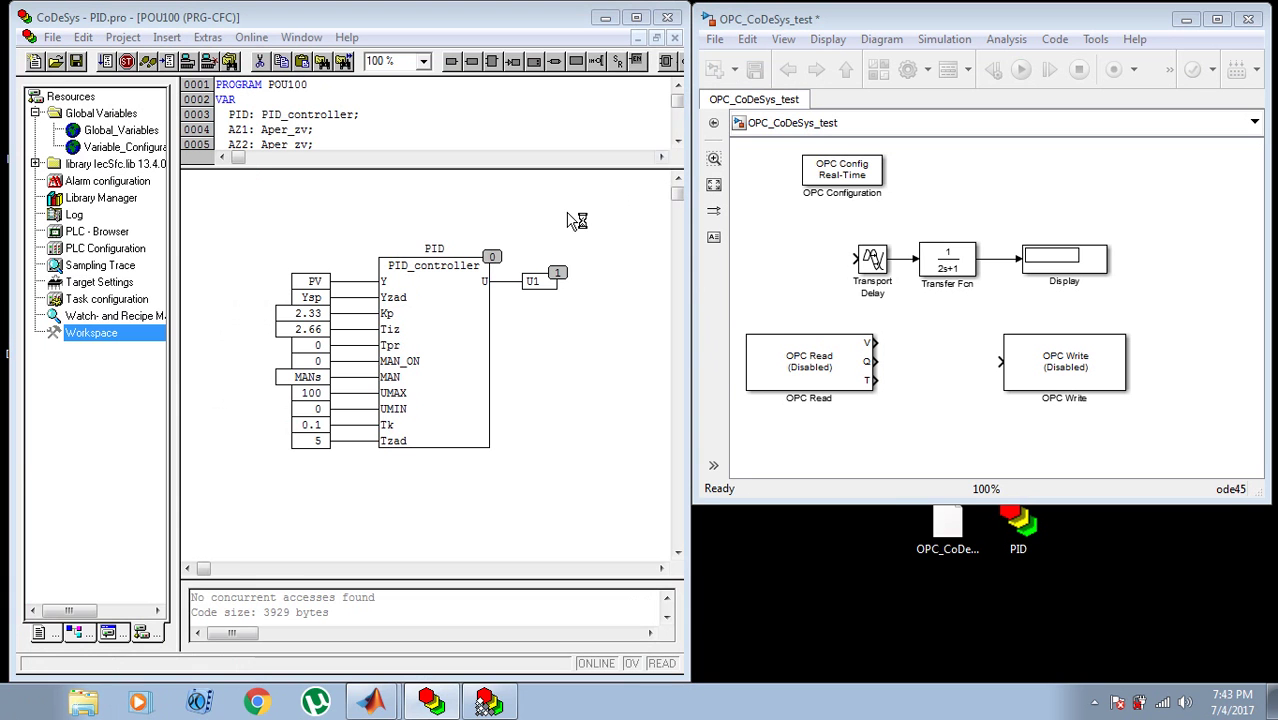
{"action": "left_click", "coordinate": [731, 415]}
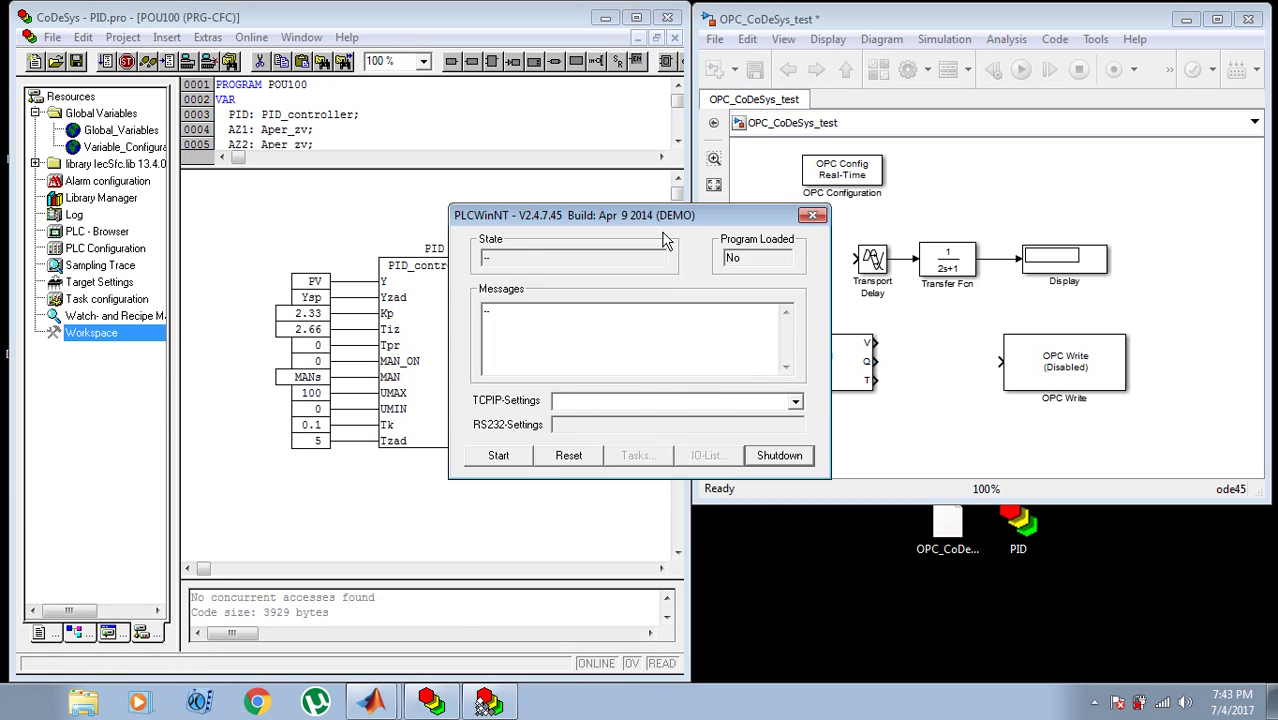
Step: Log in to the PLC, download the PID program to it and move the PLCWinNT window below the PID diagram
{"action": "left_click", "coordinate": [251, 37]}
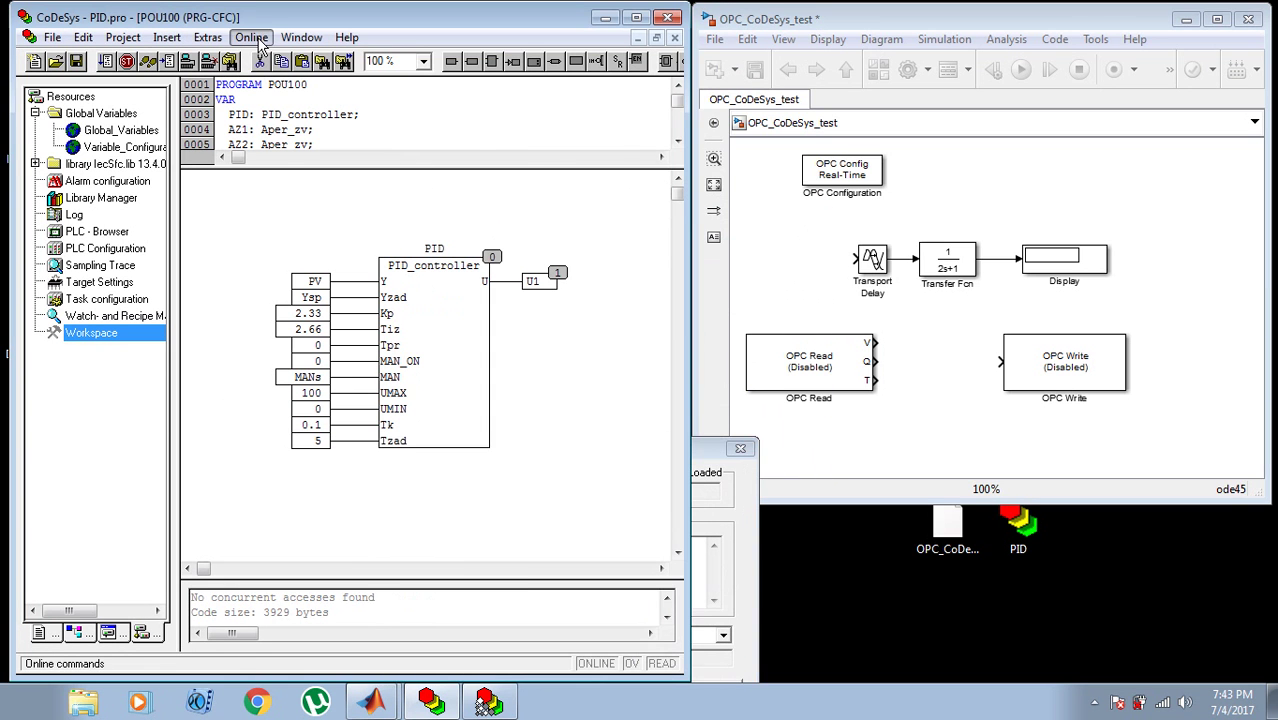
{"action": "left_click", "coordinate": [262, 57]}
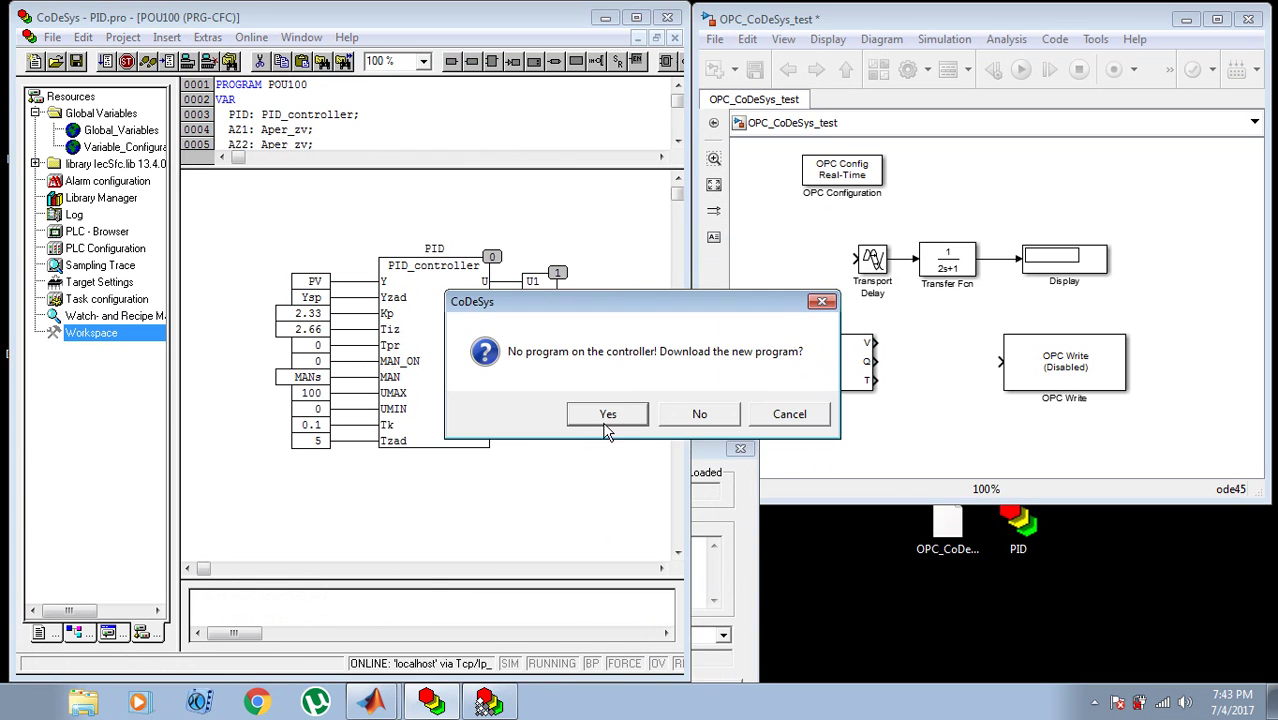
{"action": "left_click", "coordinate": [606, 414]}
{"action": "mouse_move", "coordinate": [707, 462]}
{"action": "left_mouse_down"}
{"action": "mouse_move", "coordinate": [630, 462]}
{"action": "mouse_move", "coordinate": [532, 520]}
{"action": "left_mouse_up"}
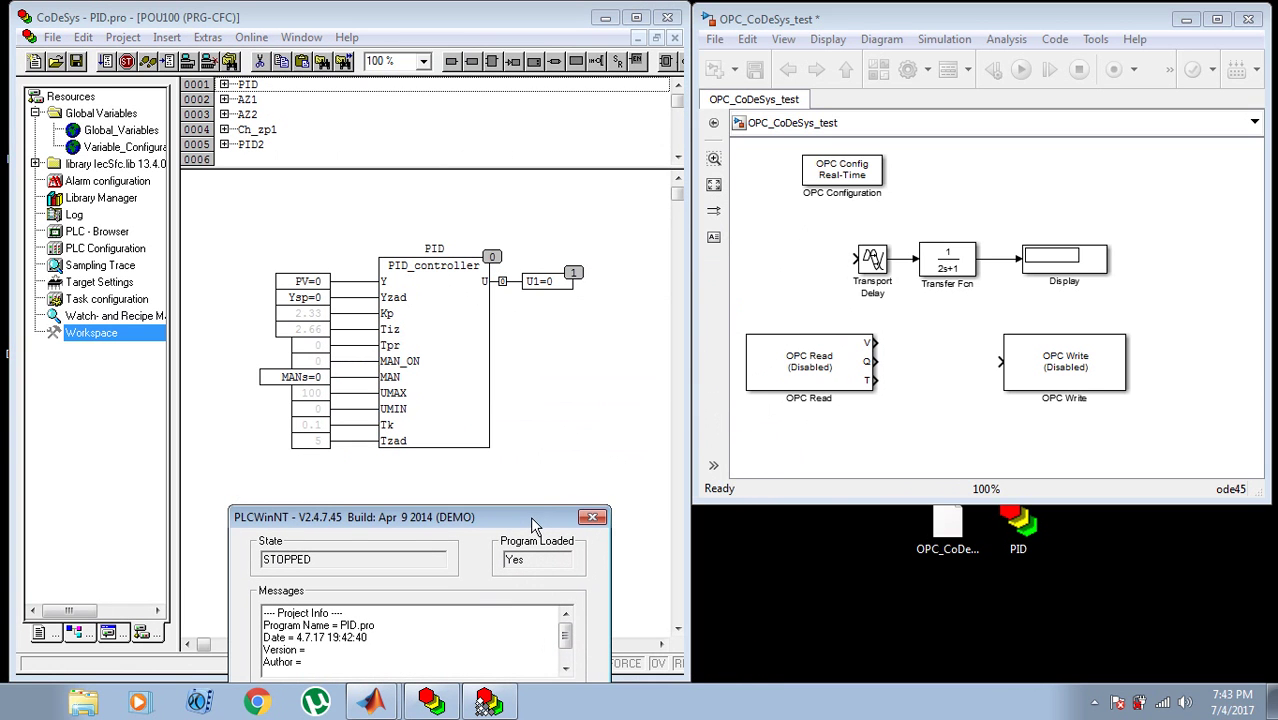
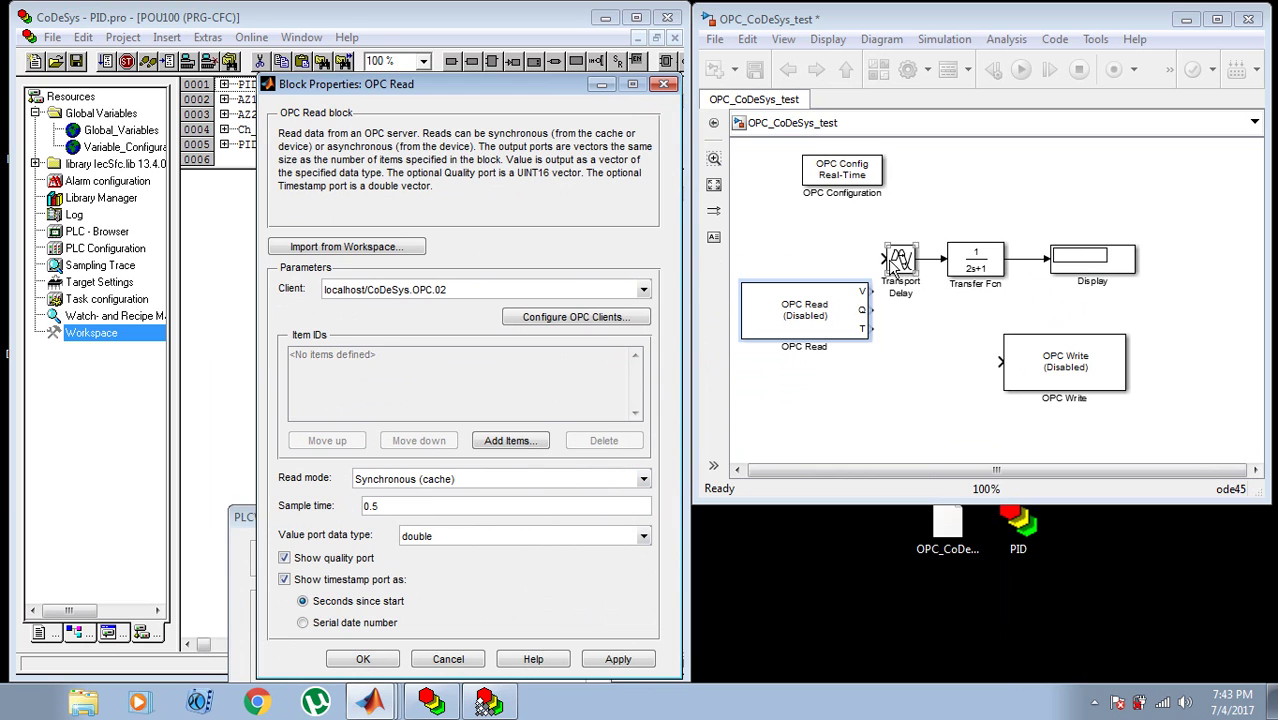
Step: Add the server item PLC1:.U1 to the item IDs of the OPC Read block
{"action": "left_click", "coordinate": [901, 258]}
{"action": "left_click", "coordinate": [757, 356]}
{"action": "left_click", "coordinate": [507, 441]}
{"action": "left_click", "coordinate": [557, 138]}
{"action": "left_click", "coordinate": [714, 199]}
{"action": "left_click", "coordinate": [863, 438]}
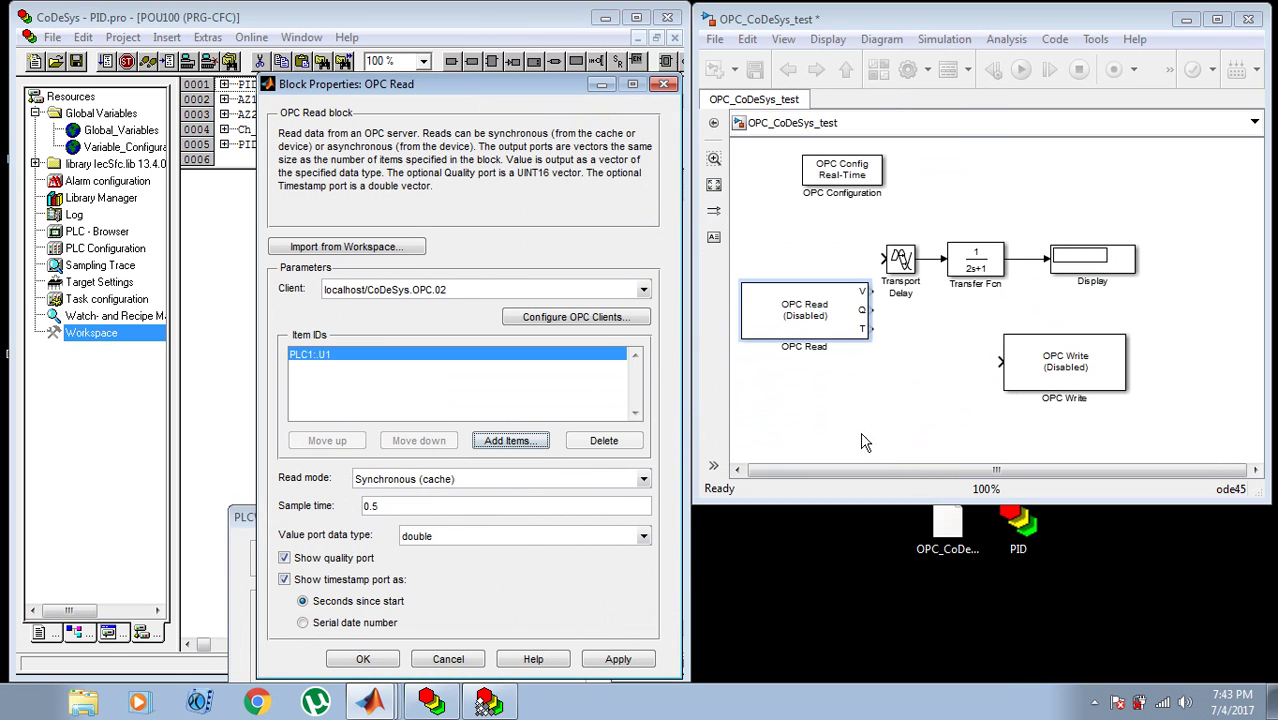
Step: Set the OPC Read sample time to 0.1, hide its quality and timestamp ports, and accept the block properties
{"action": "left_click", "coordinate": [456, 506]}
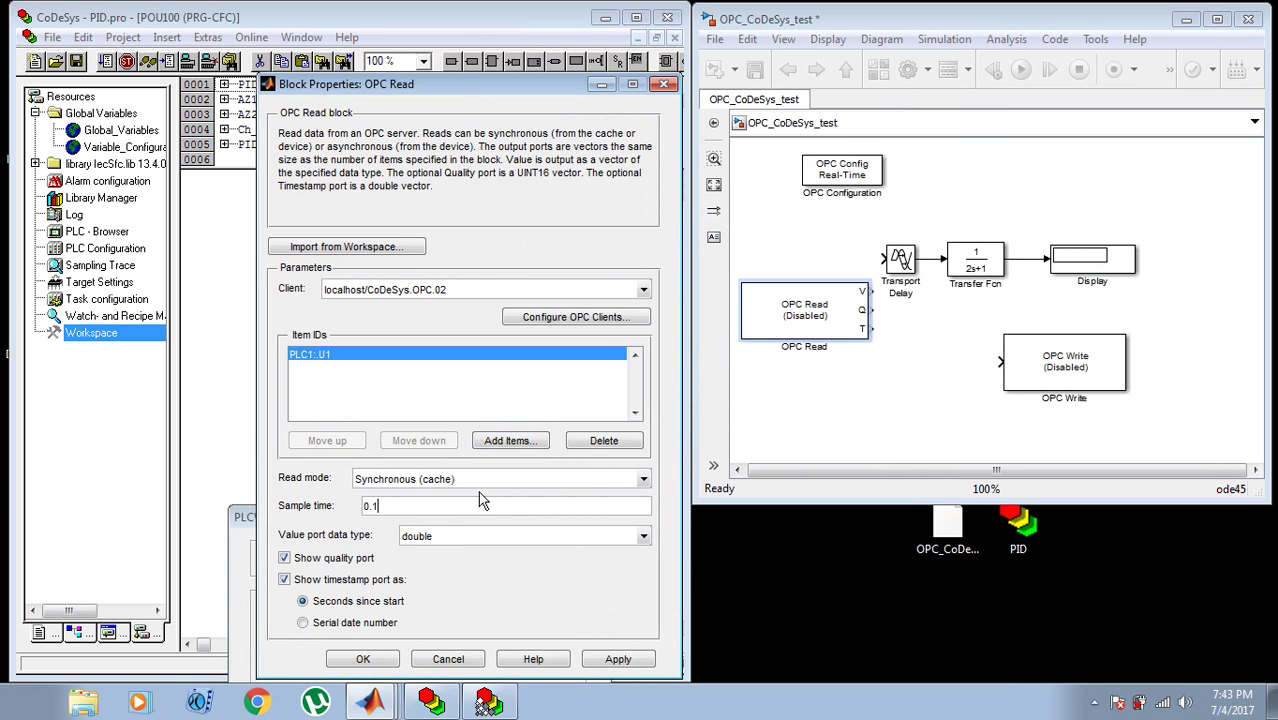
{"action": "left_click", "coordinate": [285, 558]}
{"action": "left_click", "coordinate": [285, 579]}
{"action": "left_click", "coordinate": [618, 659]}
{"action": "left_click", "coordinate": [363, 659]}
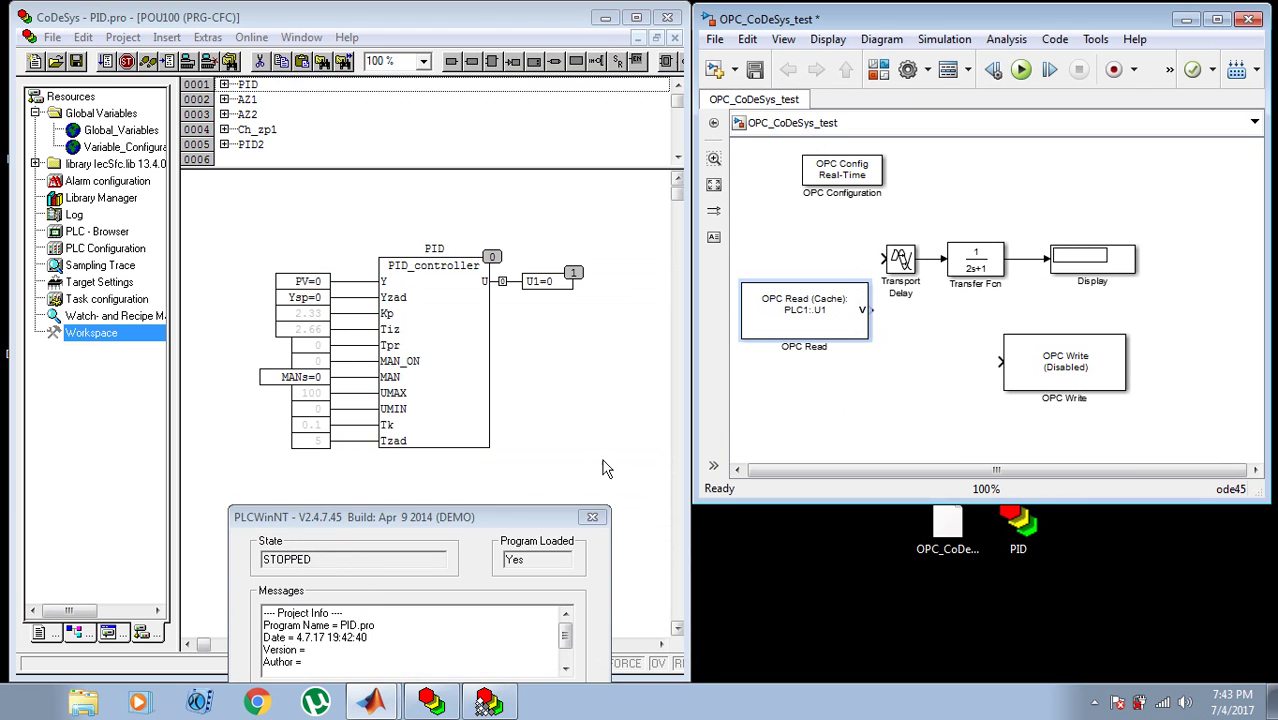
Step: Shift the Transport Delay, Transfer Fcn and Display chain further right and connect the OPC Read output to the Transport Delay input
{"action": "left_click_drag", "start_coordinate": [887, 295], "coordinate": [1138, 258]}
{"action": "left_click", "coordinate": [868, 352]}
{"action": "left_click_drag", "start_coordinate": [875, 306], "coordinate": [912, 262]}
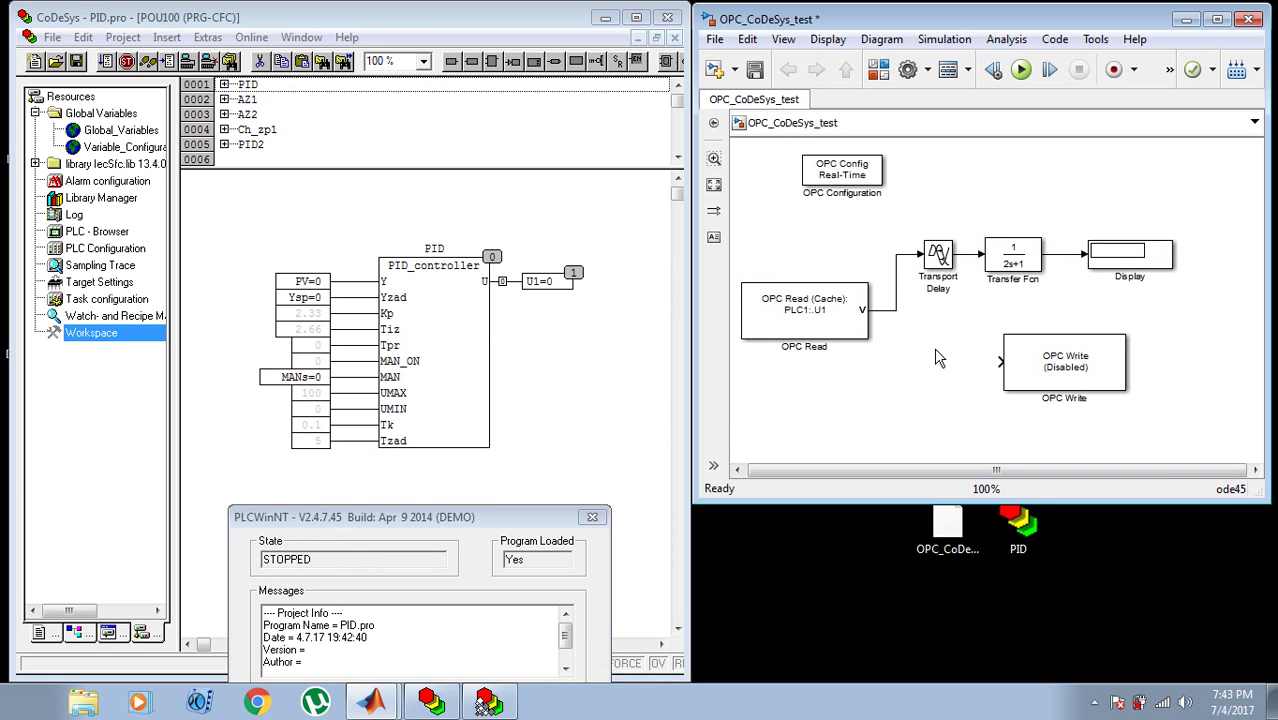
Step: Move the OPC Write block right to sit beneath the Display block, and shift the PLCWinNT window slightly down and left
{"action": "left_click_drag", "start_coordinate": [1070, 366], "coordinate": [1170, 346]}
{"action": "left_click", "coordinate": [1010, 380]}
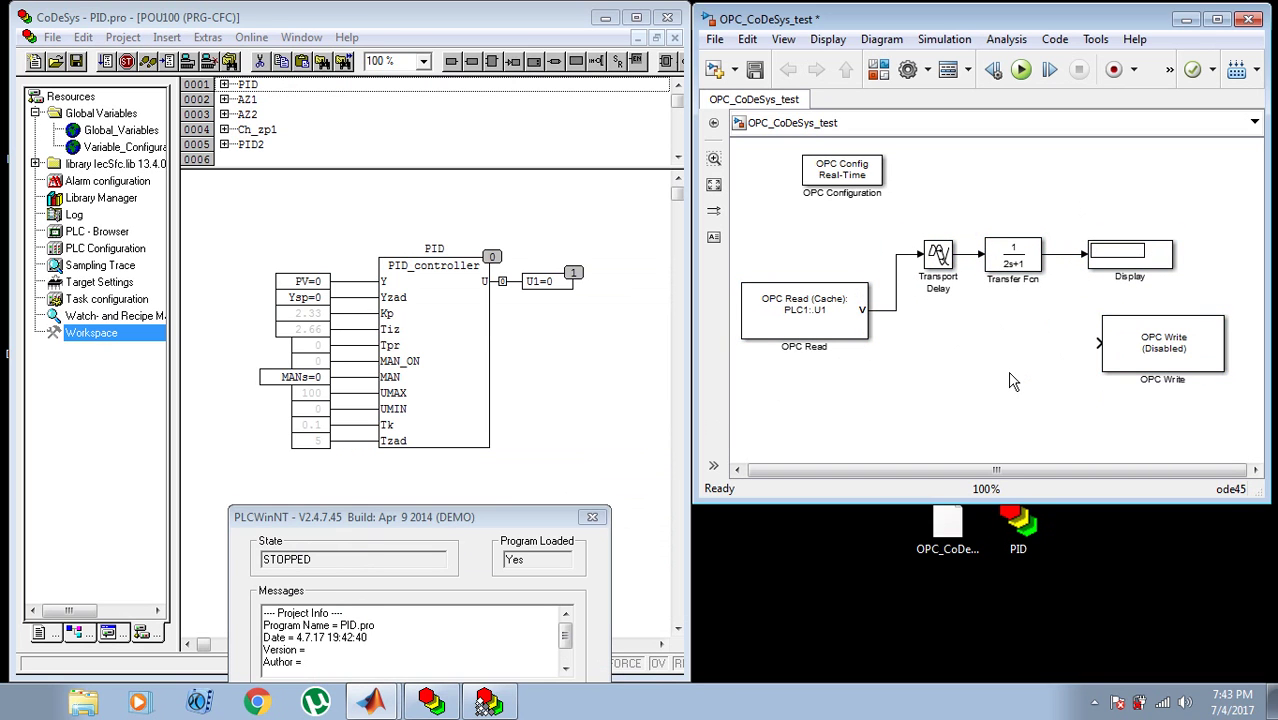
{"action": "left_click_drag", "start_coordinate": [474, 519], "coordinate": [442, 544]}
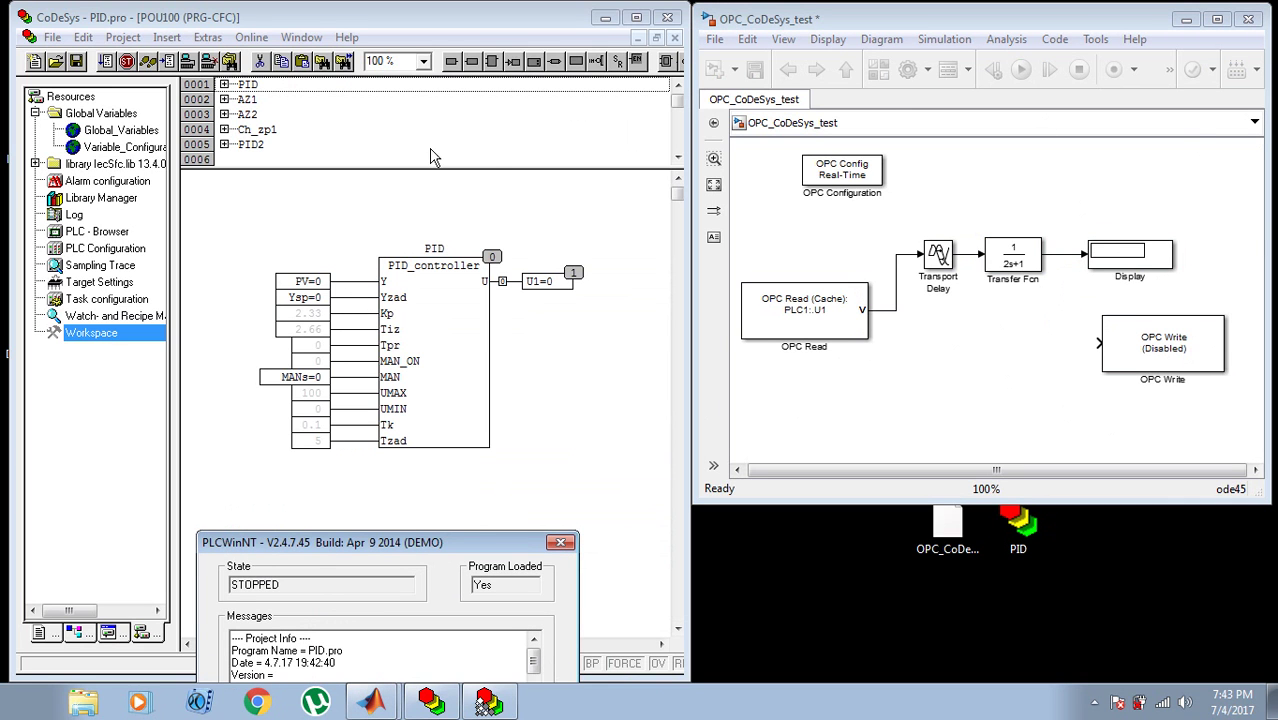
Step: Add the server item PLC1:.PV to the item IDs of the OPC Write block
{"action": "double_click", "coordinate": [1160, 340]}
{"action": "left_click", "coordinate": [790, 254]}
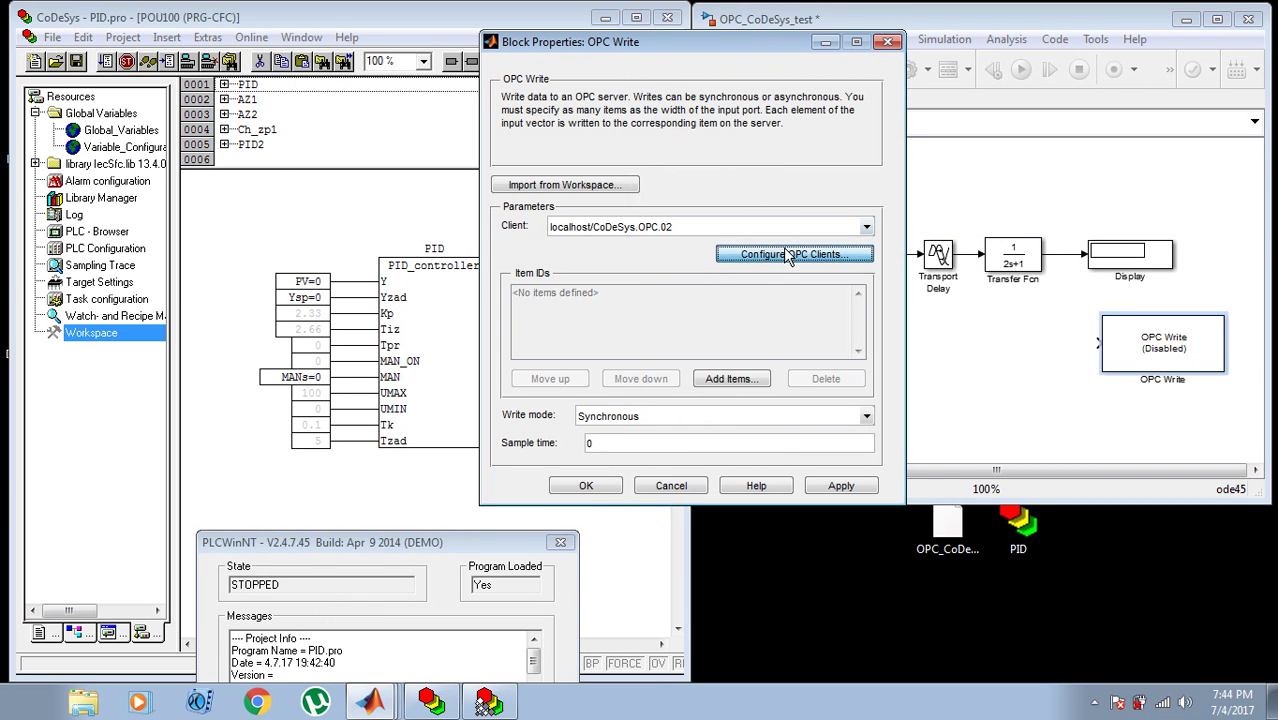
{"action": "left_click", "coordinate": [828, 308]}
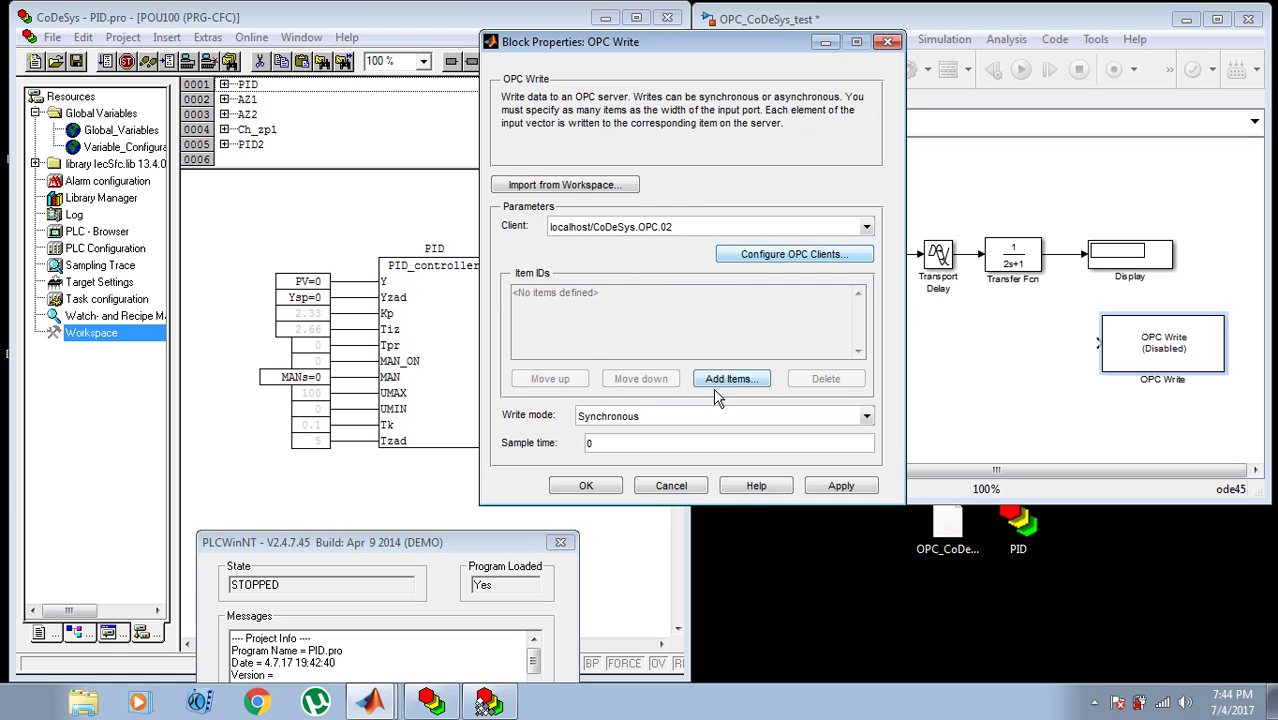
{"action": "left_click", "coordinate": [731, 379]}
{"action": "left_click", "coordinate": [553, 113]}
{"action": "left_click", "coordinate": [739, 200]}
{"action": "left_click", "coordinate": [862, 440]}
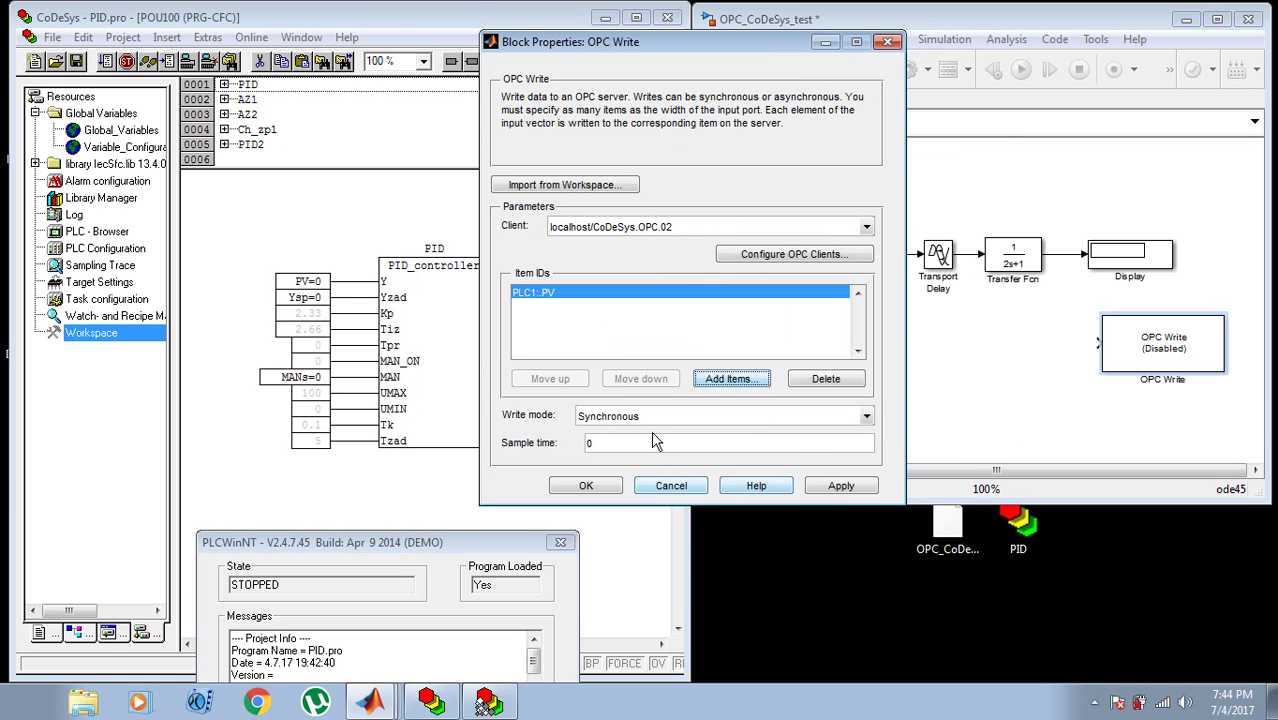
Step: Edit the sample time of the OPC Write block and accept its block properties
{"action": "left_click", "coordinate": [655, 445]}
{"action": "left_click", "coordinate": [826, 490]}
{"action": "left_click", "coordinate": [586, 486]}
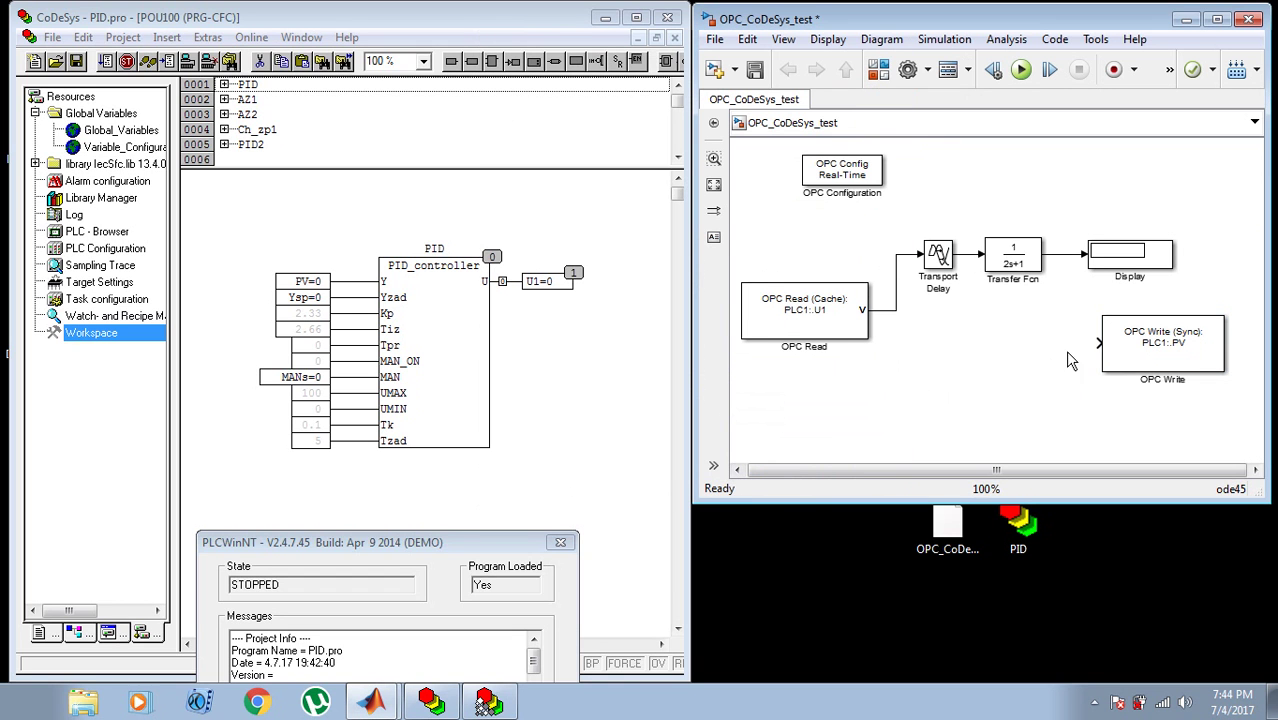
Step: Branch the Transfer Fcn output to the OPC Write input and the OPC Read output to a second Display block, saving the model
{"action": "mouse_move", "coordinate": [1097, 344]}
{"action": "left_mouse_down"}
{"action": "mouse_move", "coordinate": [1060, 262]}
{"action": "mouse_move", "coordinate": [1122, 258]}
{"action": "mouse_move", "coordinate": [952, 380]}
{"action": "mouse_move", "coordinate": [885, 340]}
{"action": "mouse_move", "coordinate": [889, 311]}
{"action": "left_mouse_up"}
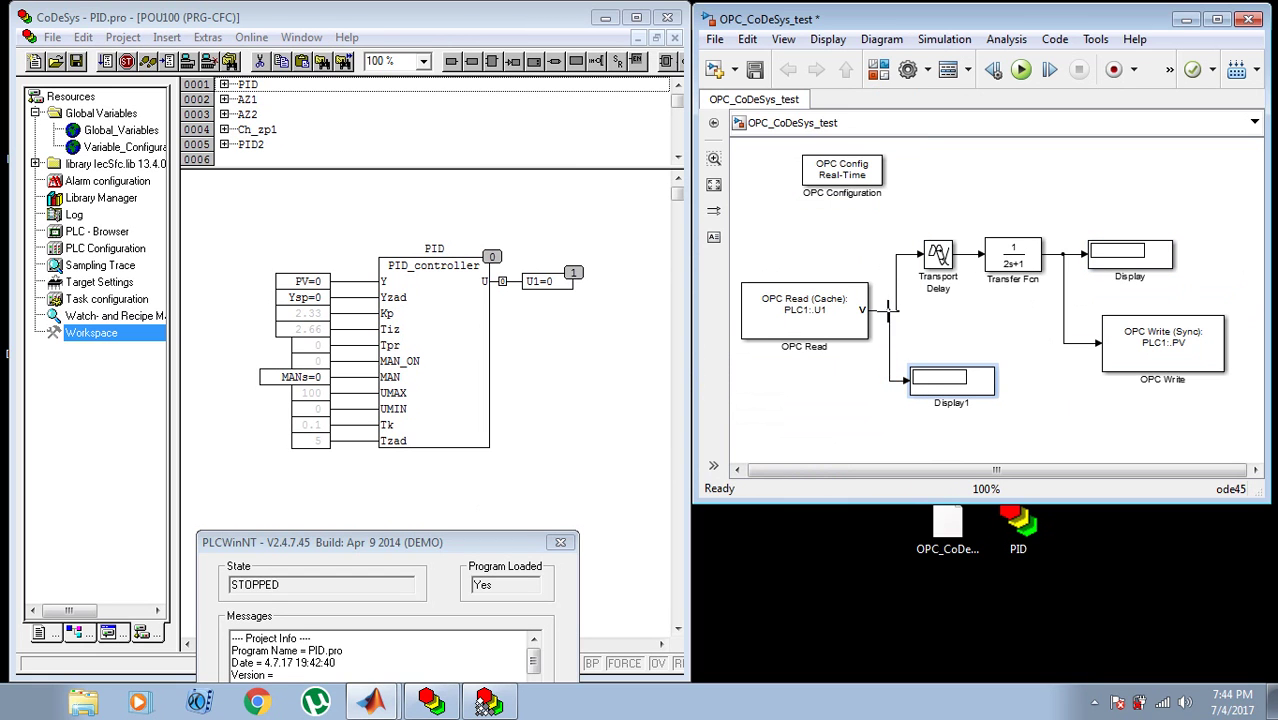
{"action": "left_click", "coordinate": [755, 69]}
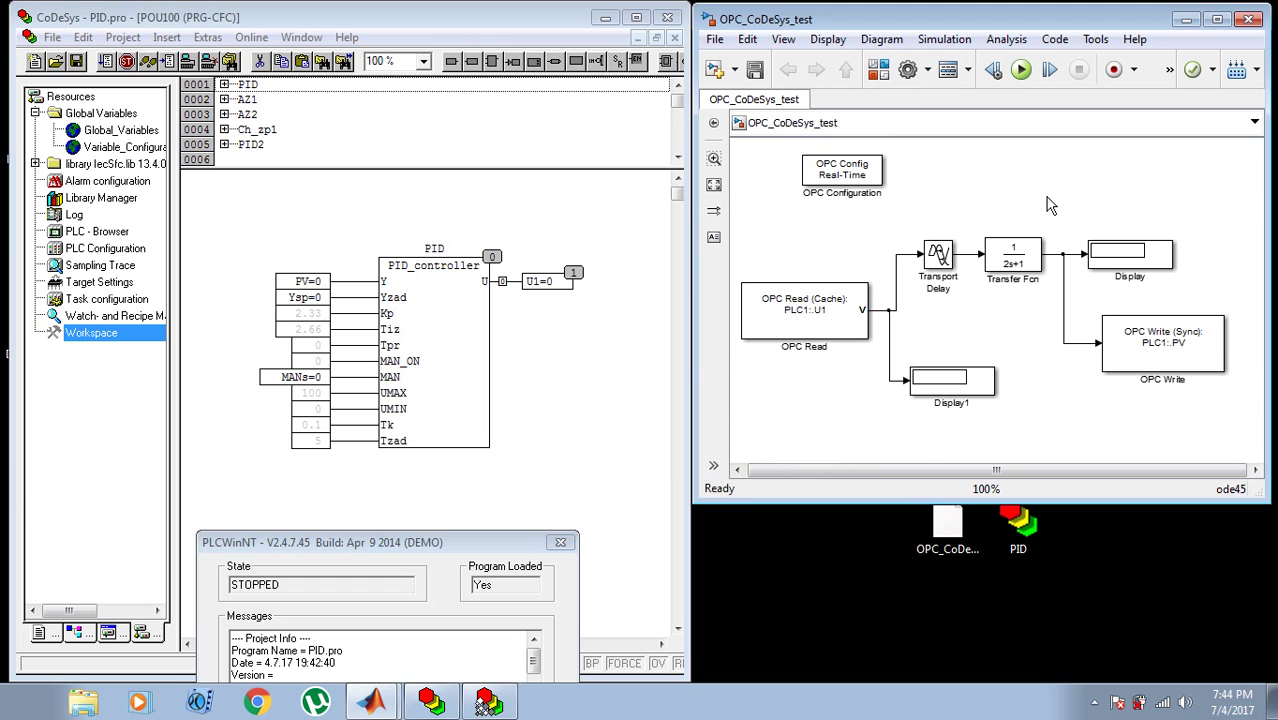
Step: Bring the PLCWinNT window forward and move it up over the PID diagram so its PLC controls are fully visible
{"action": "left_click", "coordinate": [505, 546]}
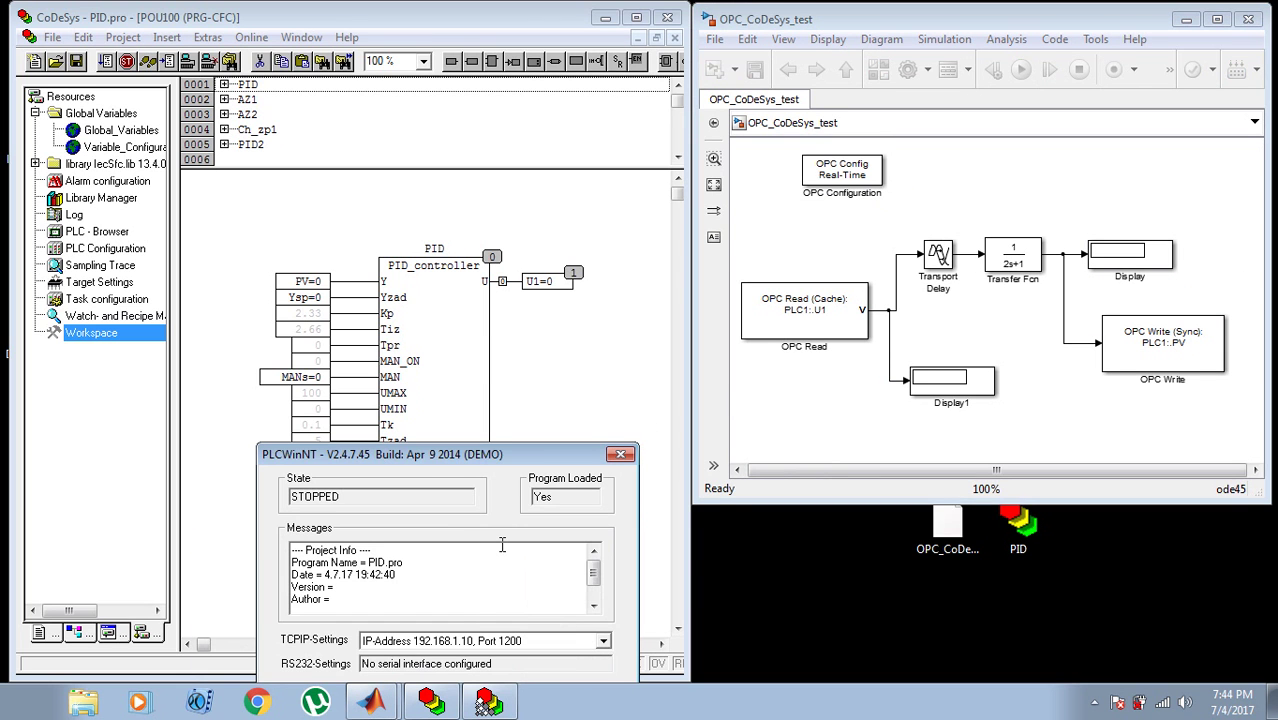
{"action": "left_click_drag", "start_coordinate": [537, 457], "coordinate": [510, 304]}
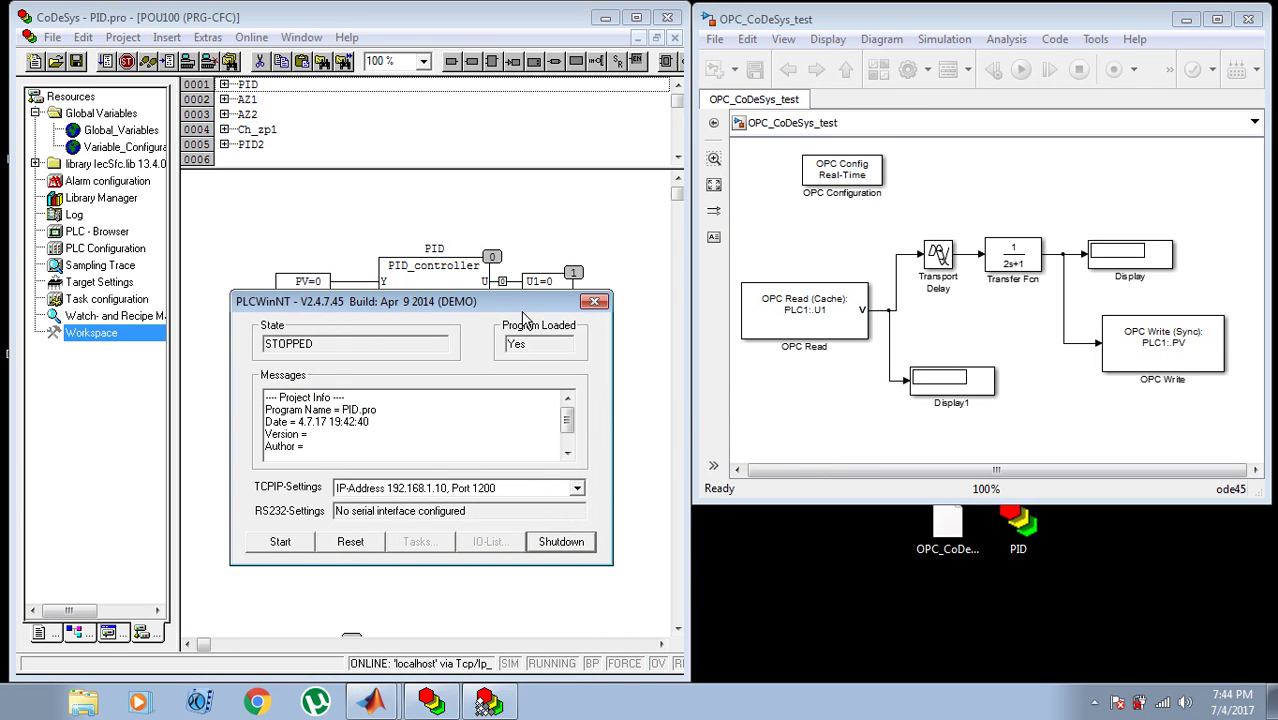
Step: Open the configuration parameters of the OPC_CoDeSys_test model and set the simulation stop time to inf
{"action": "left_click", "coordinate": [1001, 171]}
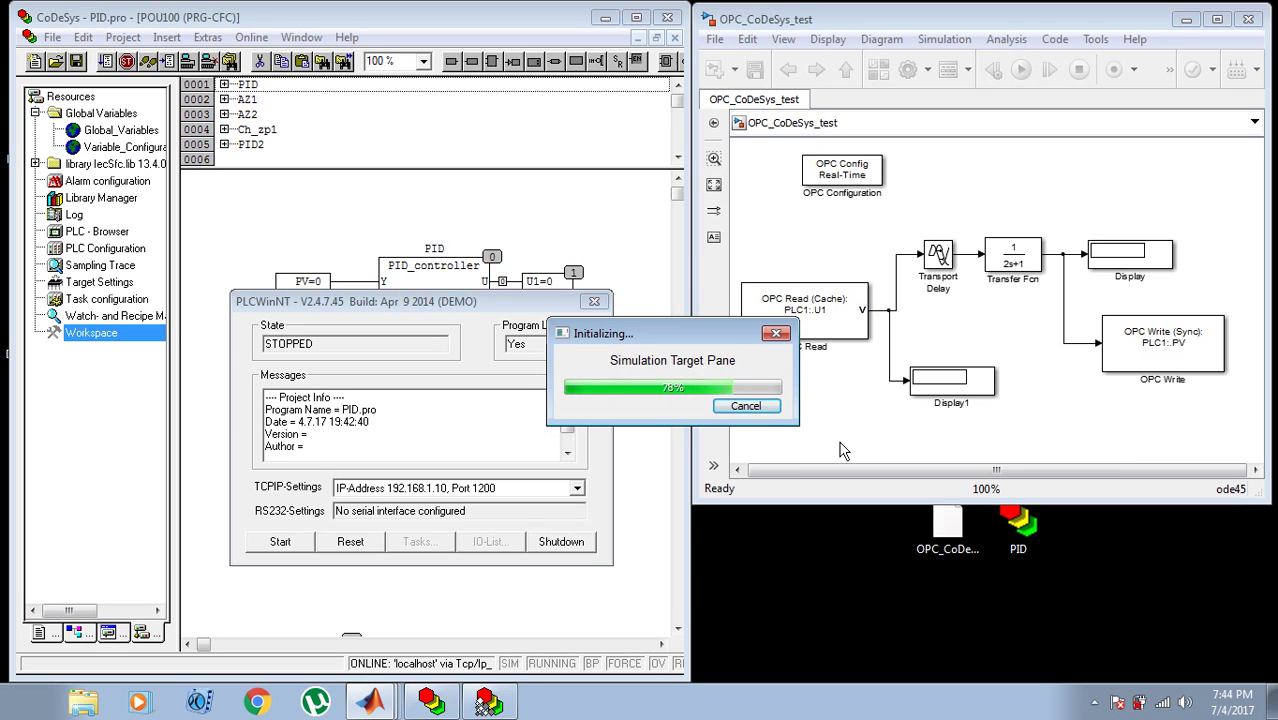
{"action": "left_click_drag", "start_coordinate": [727, 333], "coordinate": [915, 277]}
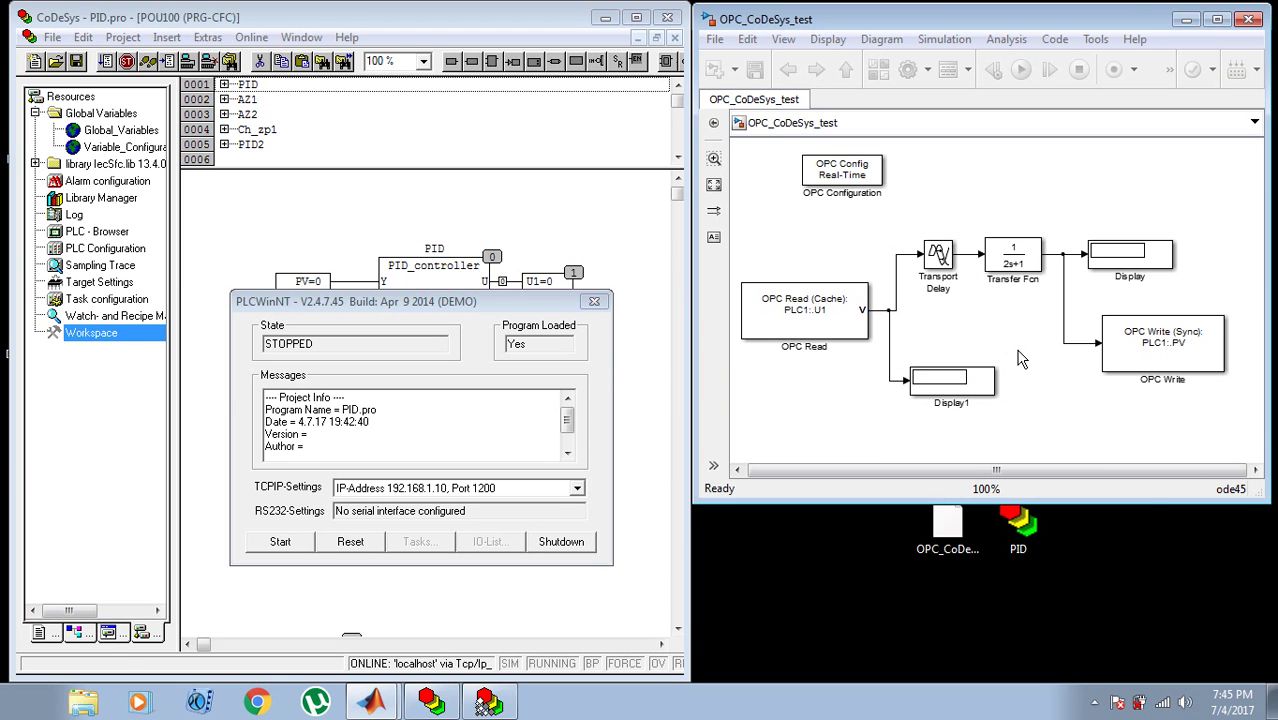
{"action": "key", "text": "ctrl+e"}
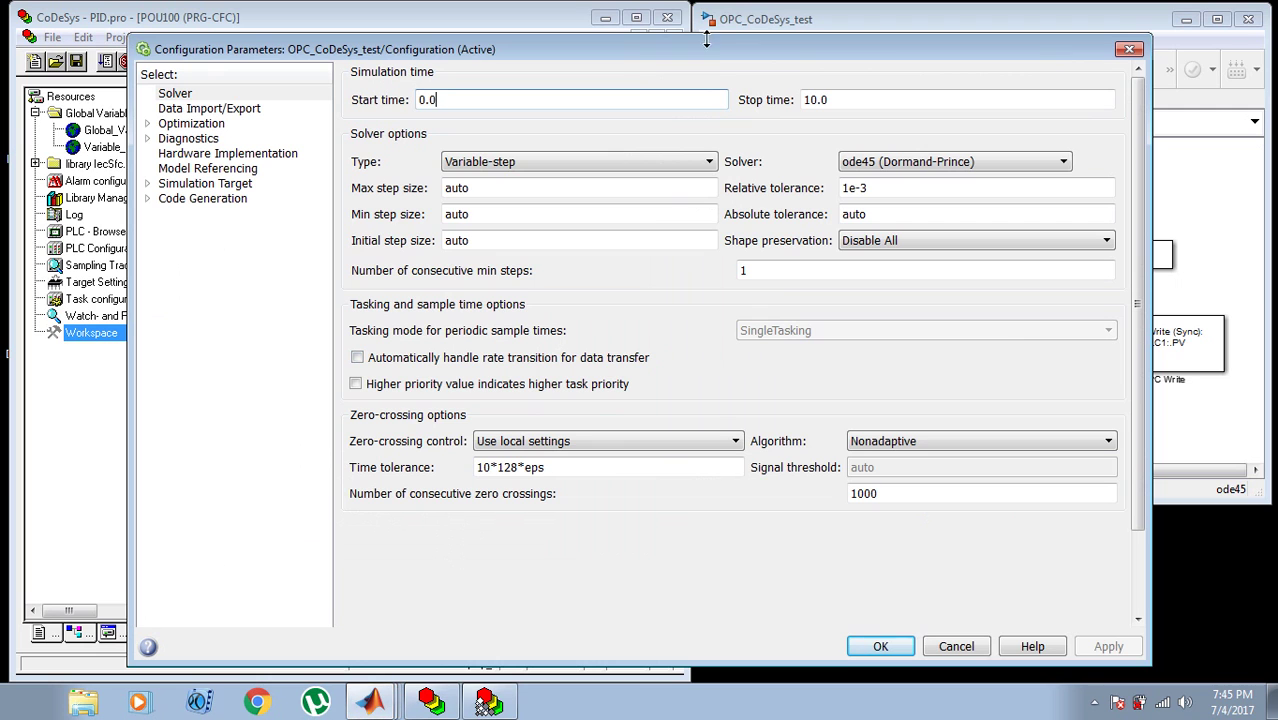
{"action": "double_click", "coordinate": [844, 101]}
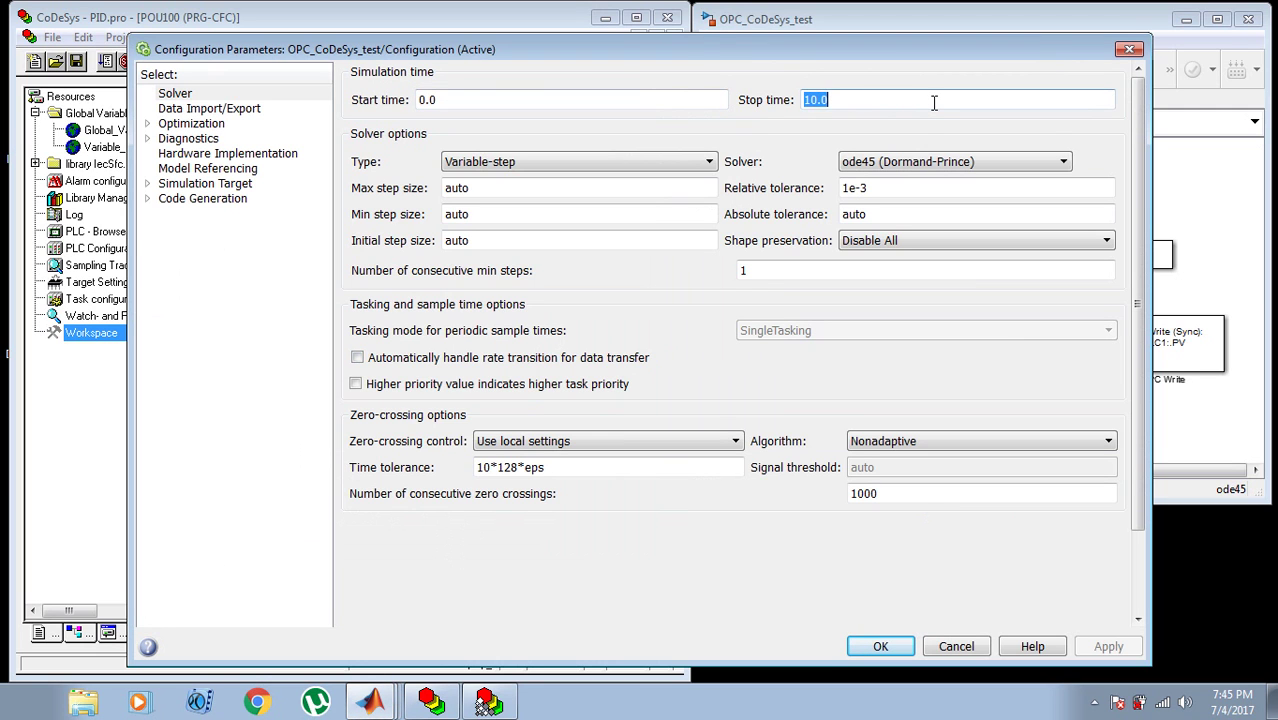
{"action": "type", "text": "inf"}
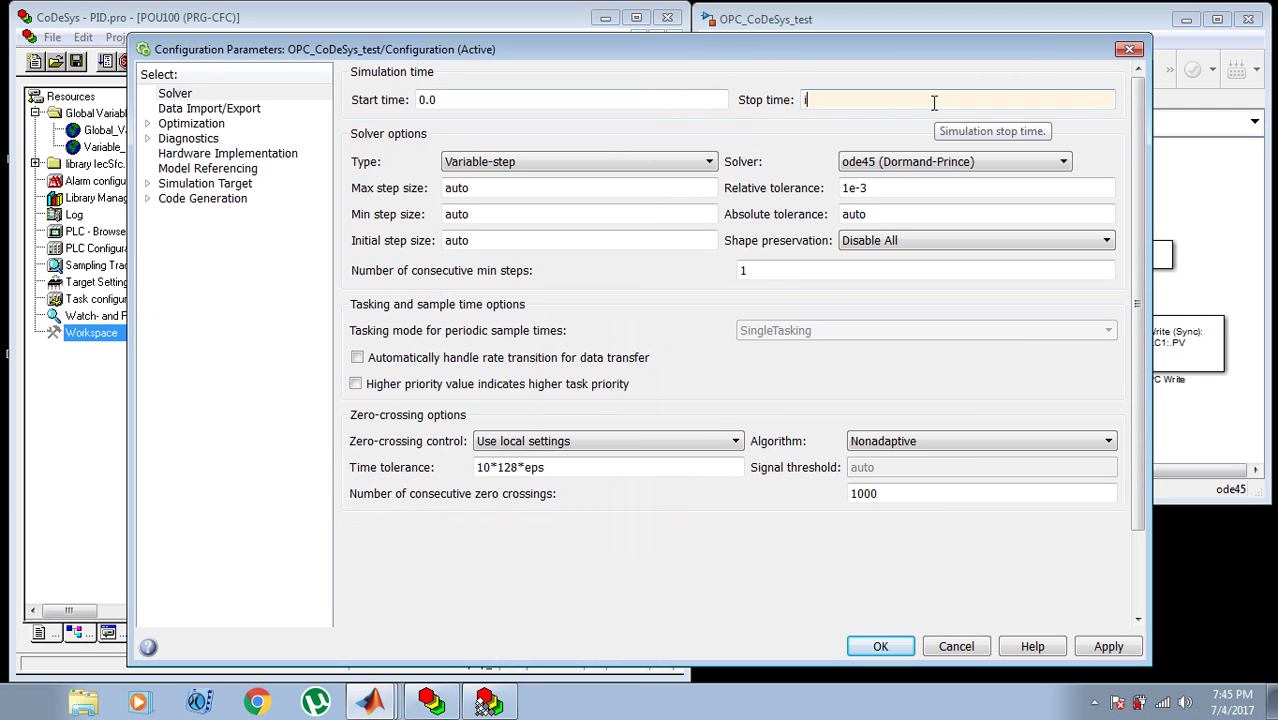
Step: Set the solver to Fixed-step, ode1 (Euler), with a fixed-step size of 0.1, apply the configuration and save the model
{"action": "left_click", "coordinate": [658, 161]}
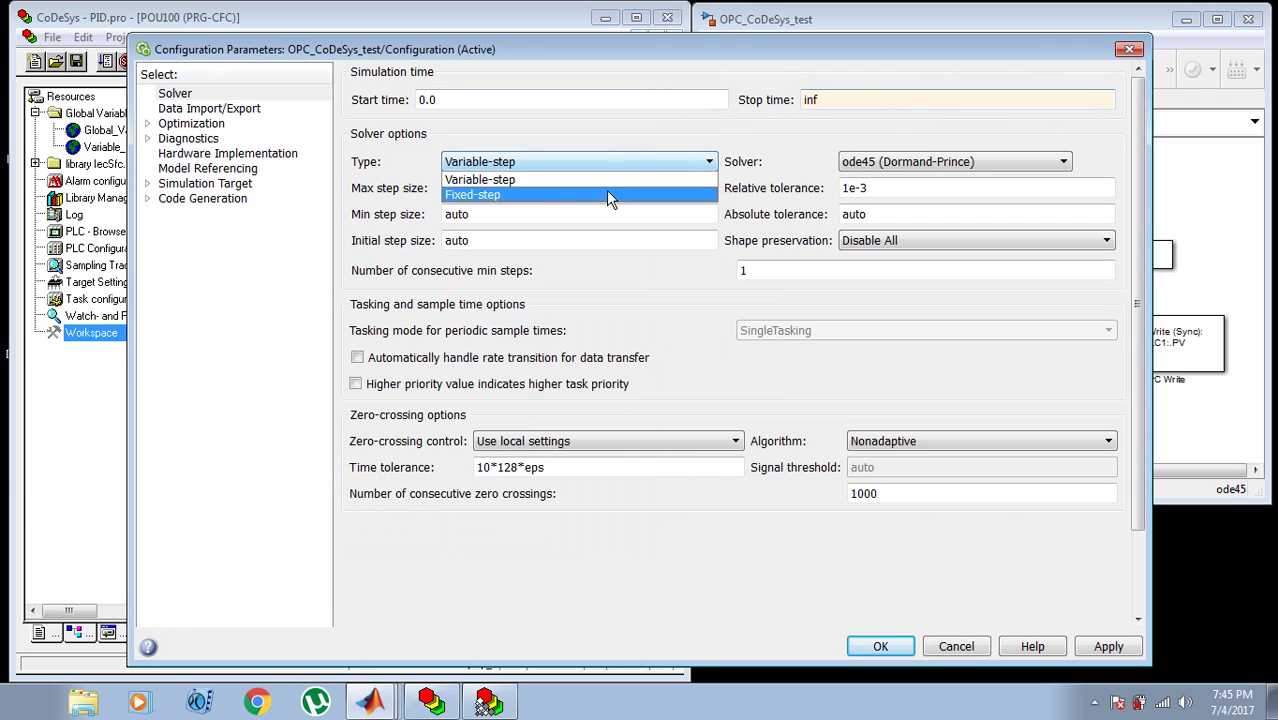
{"action": "left_click", "coordinate": [512, 196]}
{"action": "left_click", "coordinate": [848, 162]}
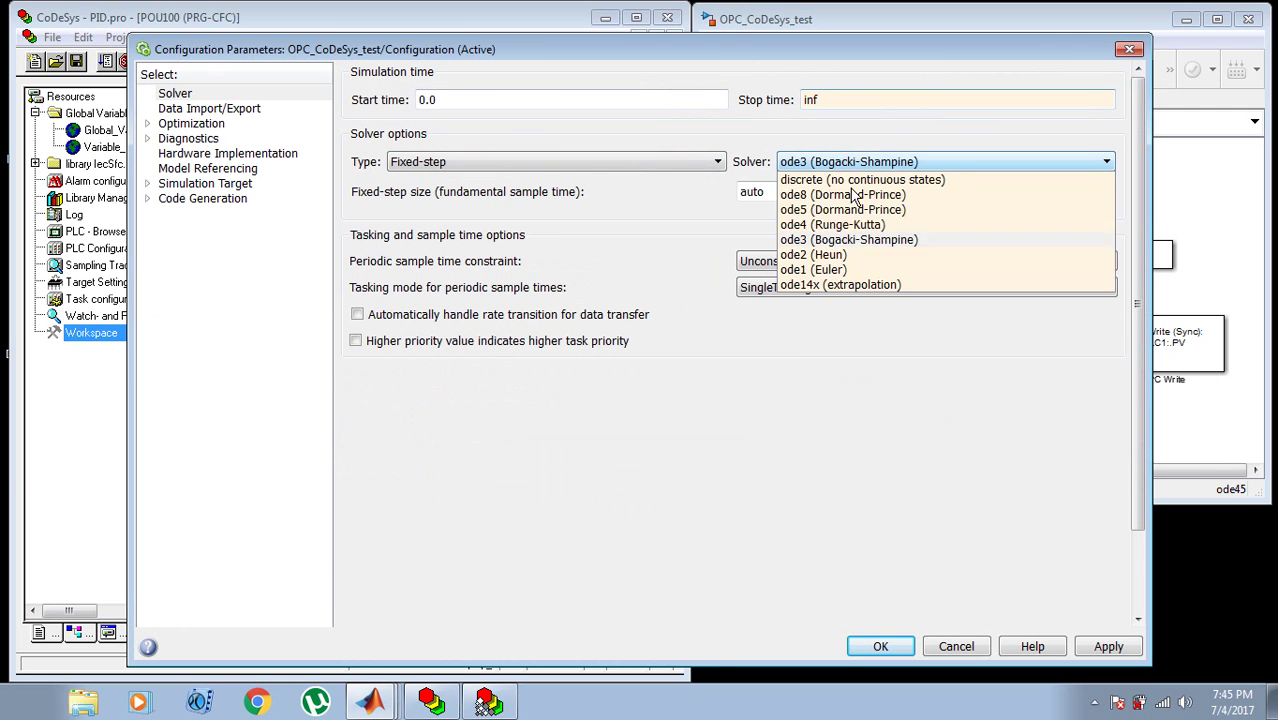
{"action": "left_click", "coordinate": [838, 272]}
{"action": "double_click", "coordinate": [816, 191]}
{"action": "type", "text": "0.1"}
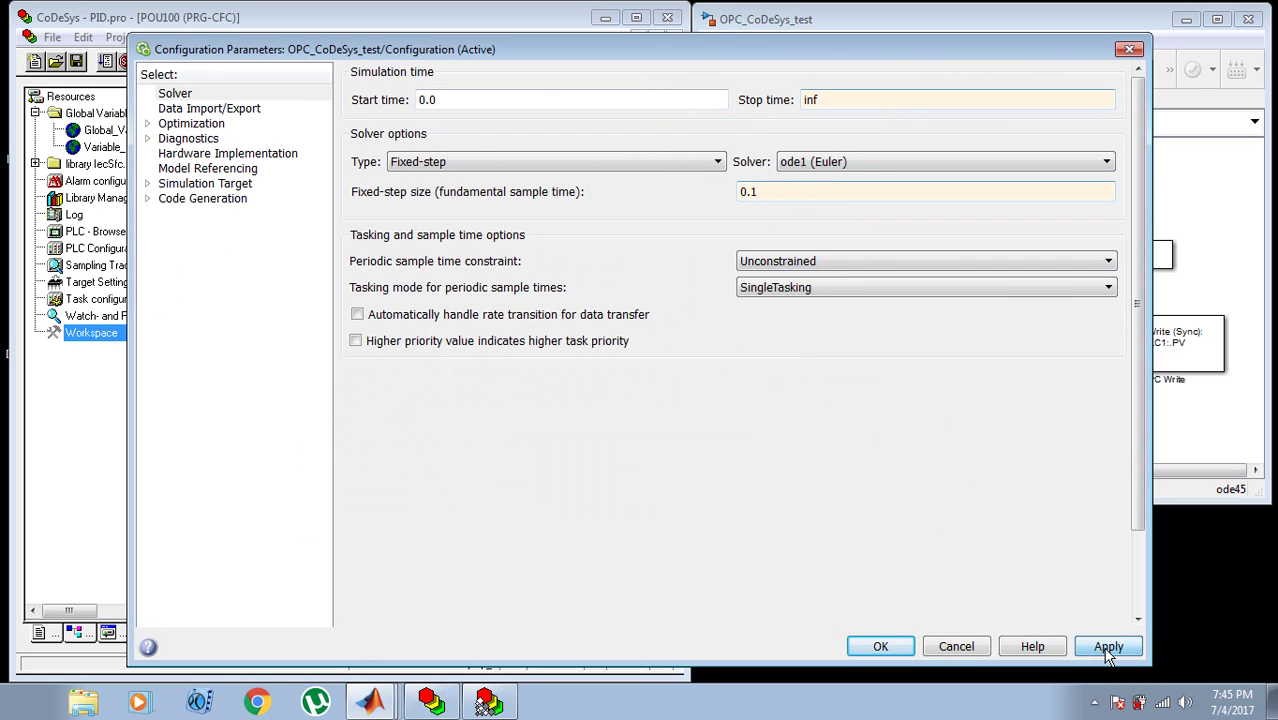
{"action": "left_click", "coordinate": [1108, 646]}
{"action": "left_click", "coordinate": [880, 646]}
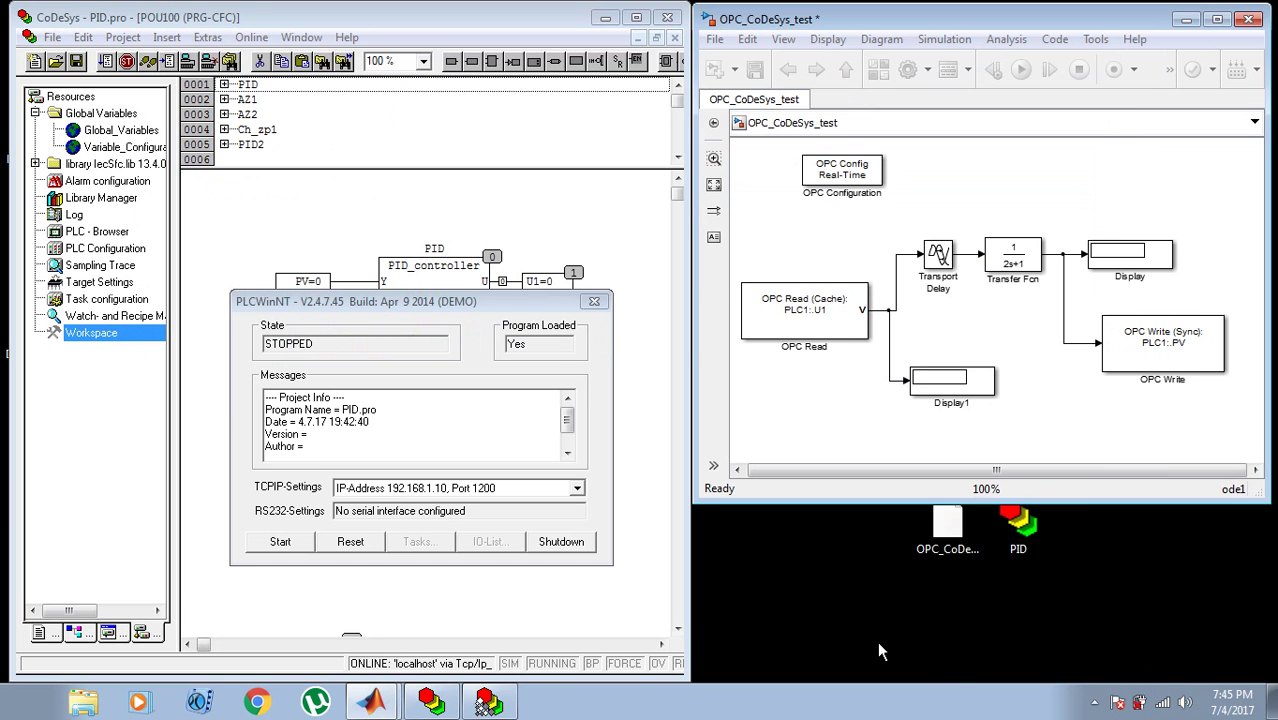
{"action": "left_click", "coordinate": [755, 69]}
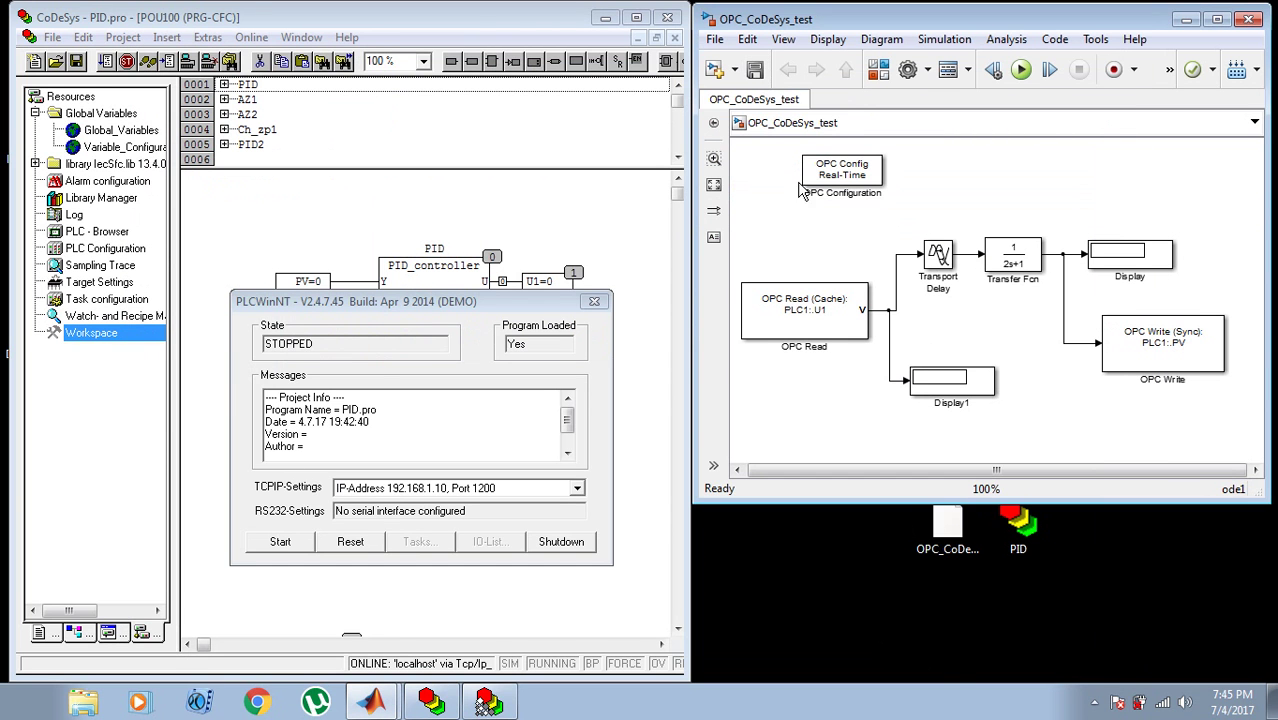
Step: Start the PLC in the PLCWinNT runtime and confirm the start
{"action": "left_click_drag", "start_coordinate": [518, 301], "coordinate": [564, 341]}
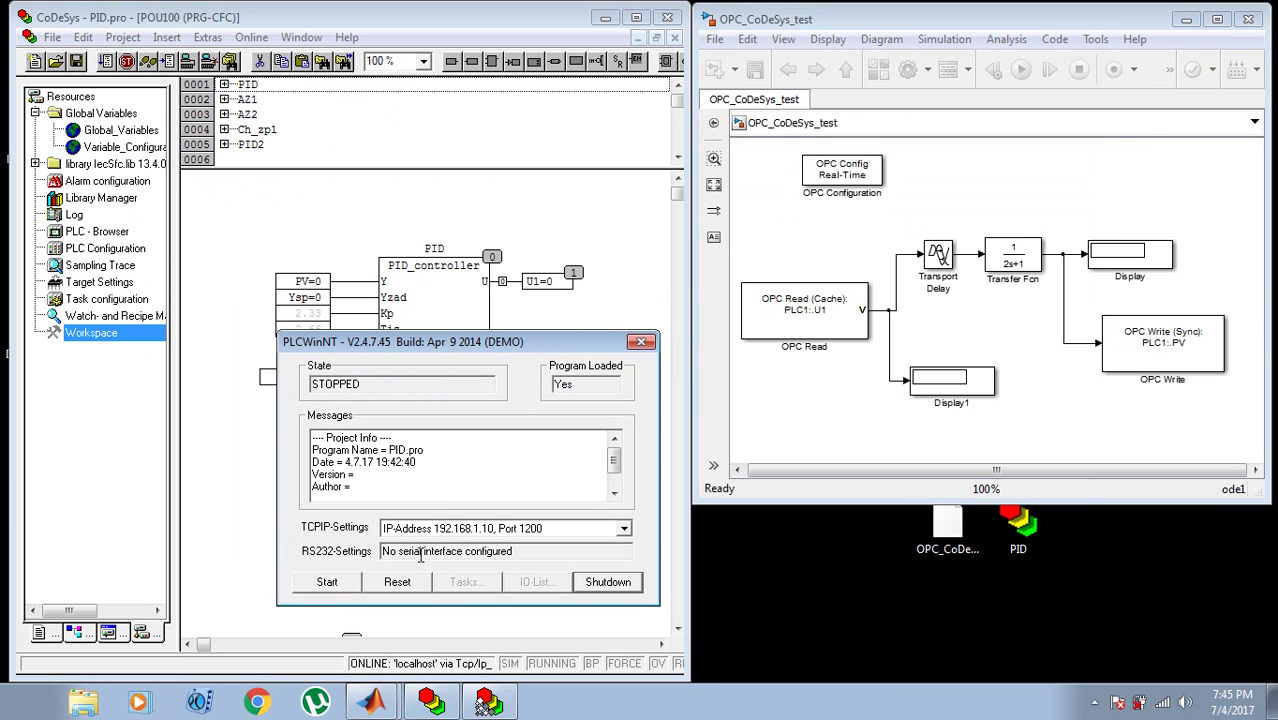
{"action": "left_click", "coordinate": [344, 587]}
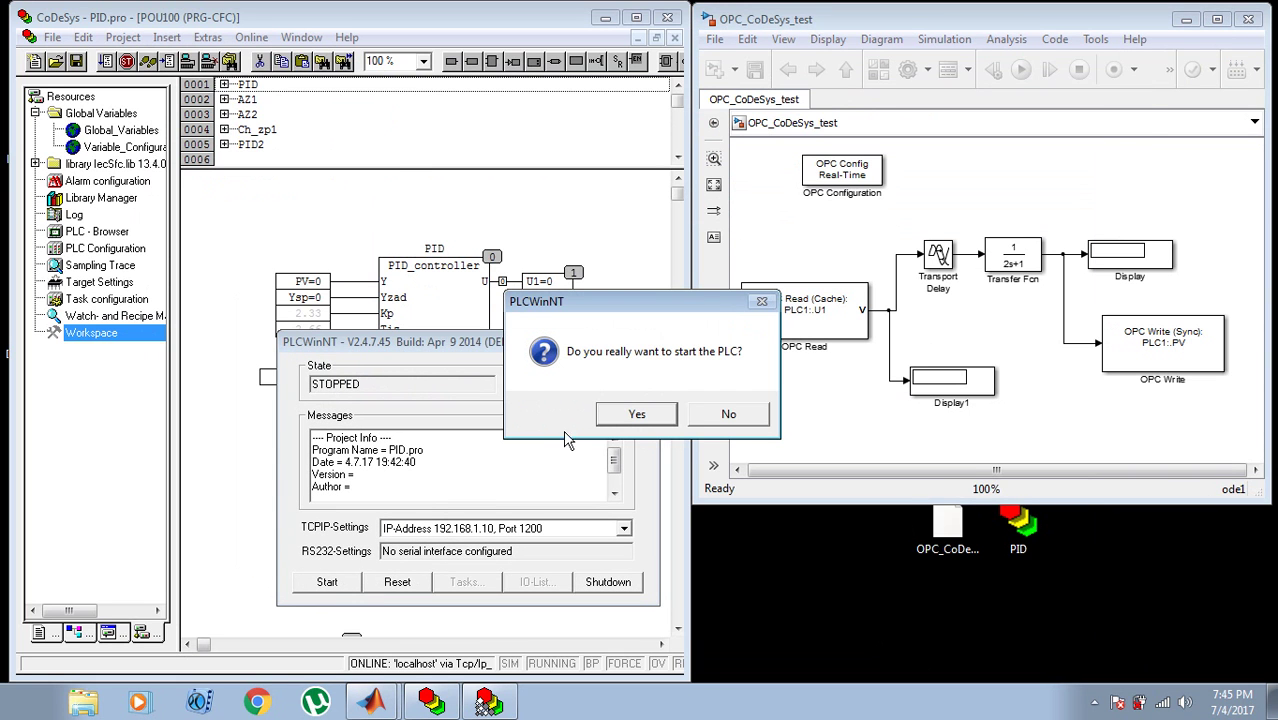
{"action": "left_click", "coordinate": [640, 414]}
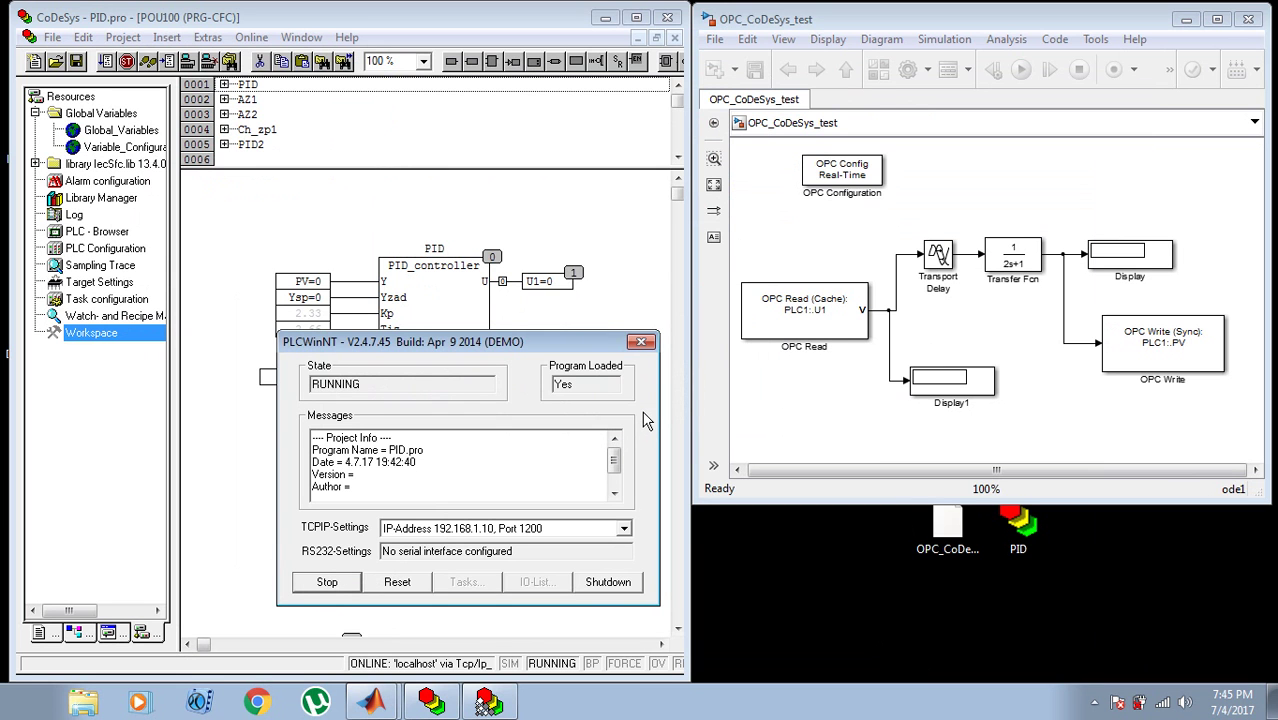
Step: Move the PLCWinNT window down clear of the PID diagram and run the OPC_CoDeSys_test simulation
{"action": "left_click_drag", "start_coordinate": [590, 352], "coordinate": [852, 661]}
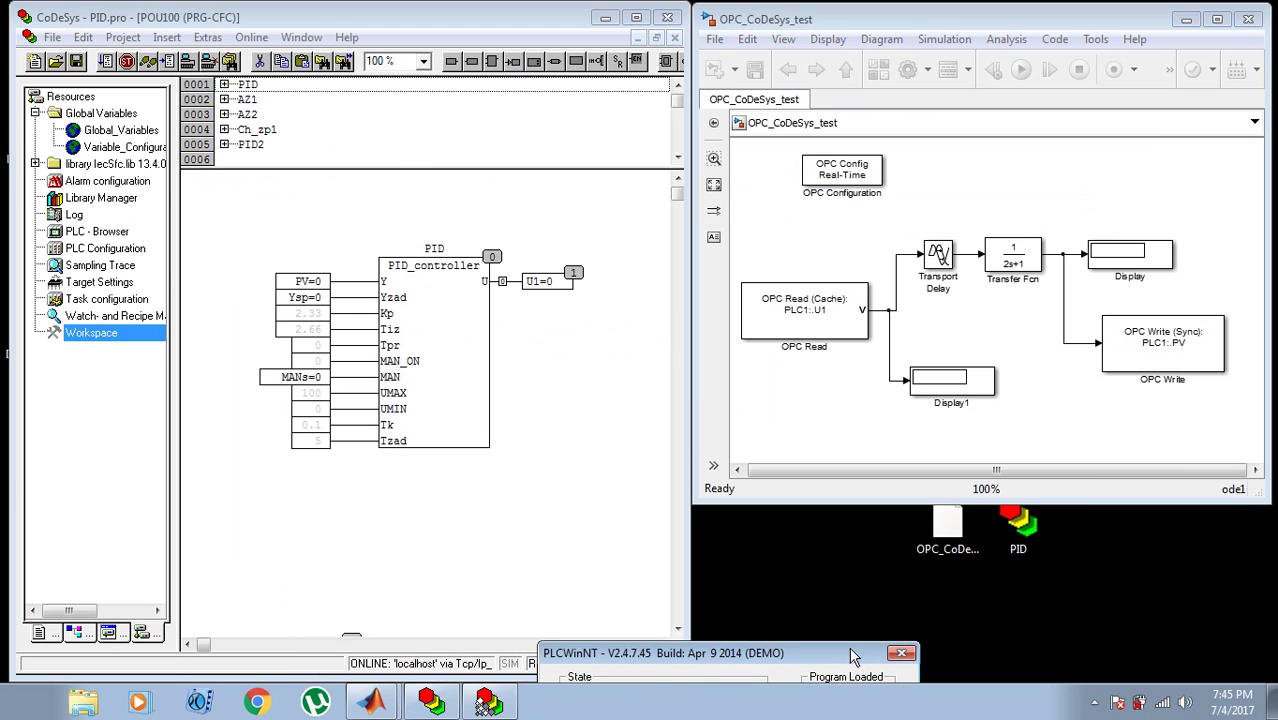
{"action": "left_click", "coordinate": [1000, 140]}
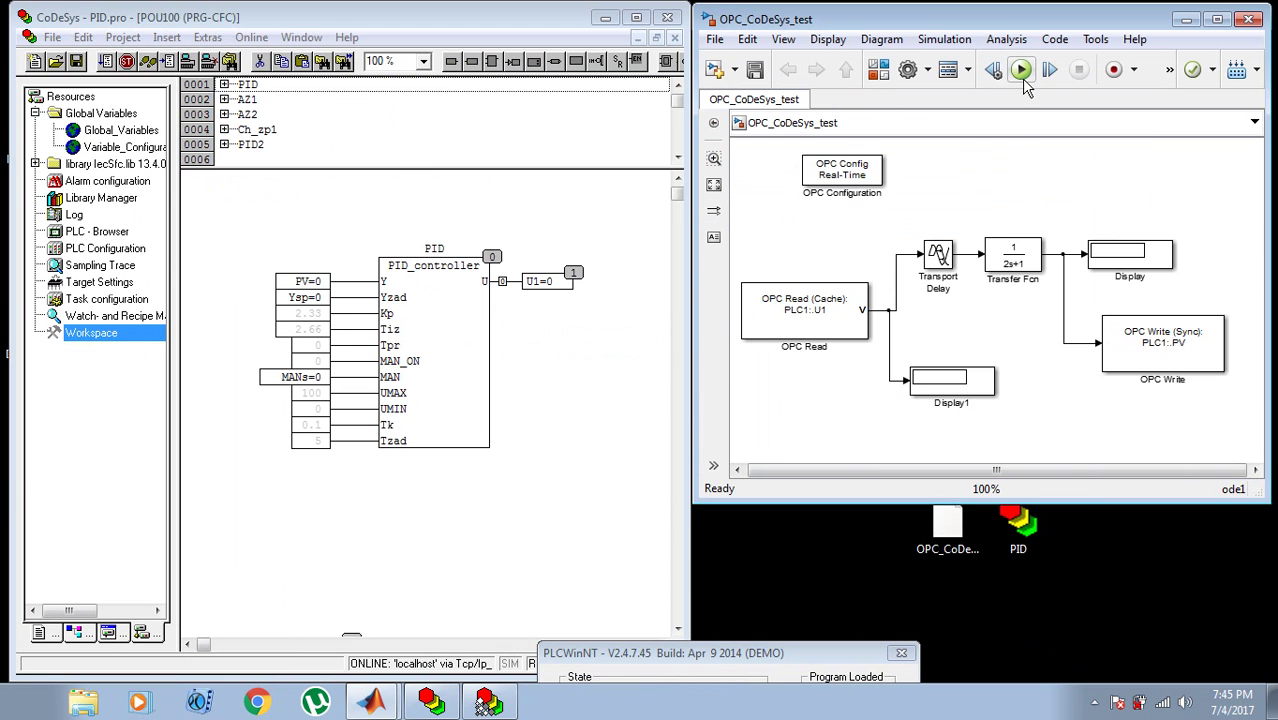
{"action": "left_click", "coordinate": [1021, 72]}
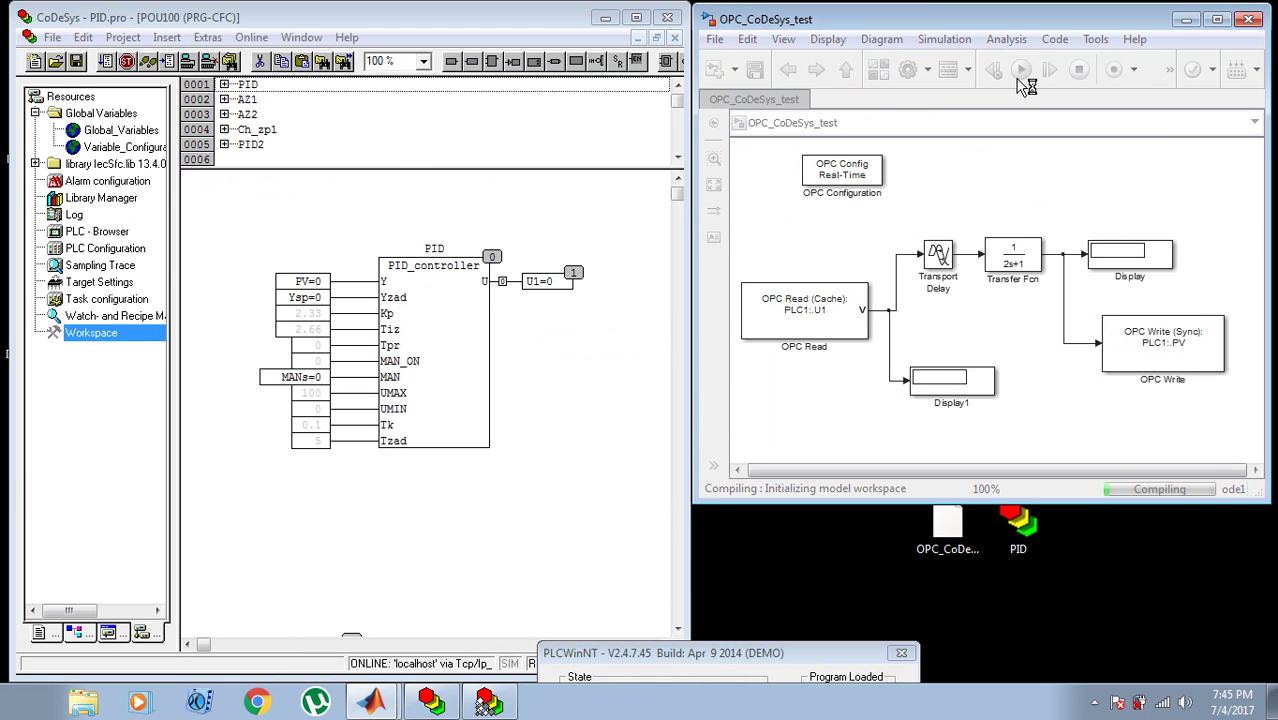
Step: Enter 50 as the new value for the setpoint variable Ysp on the PID_controller block in CoDeSys
{"action": "double_click", "coordinate": [300, 297]}
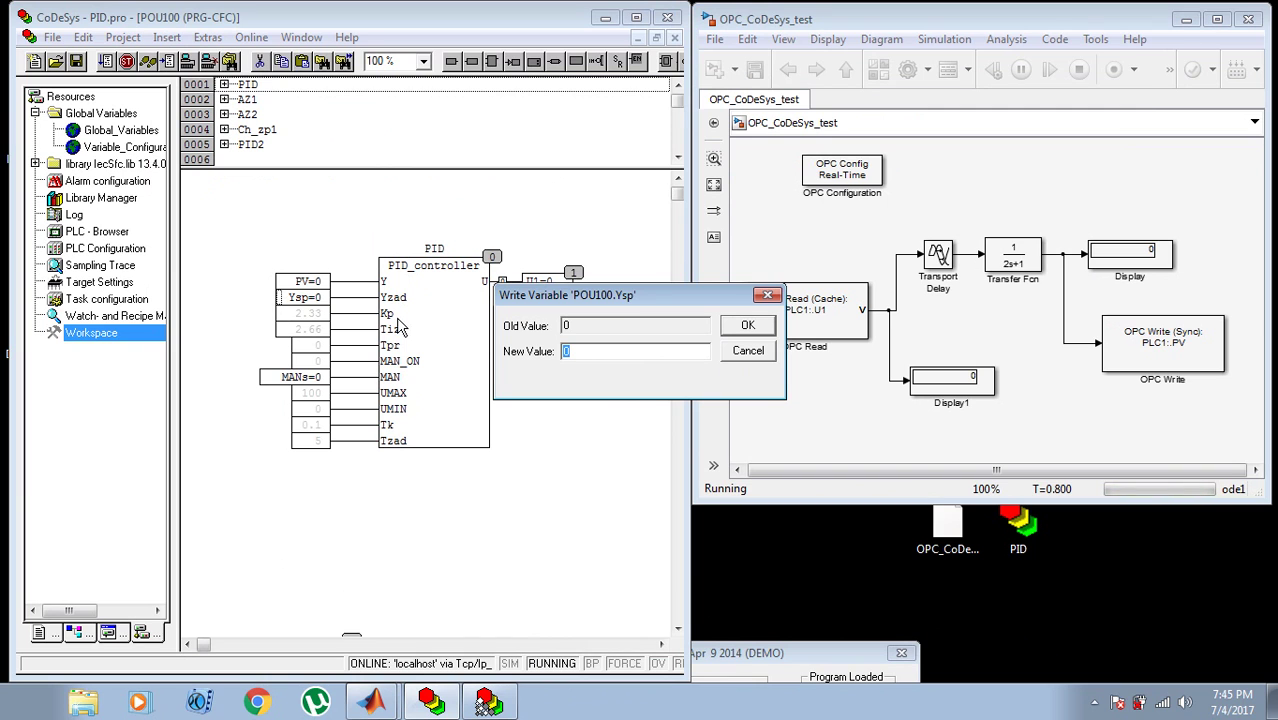
{"action": "type", "text": "50"}
{"action": "left_click", "coordinate": [747, 328]}
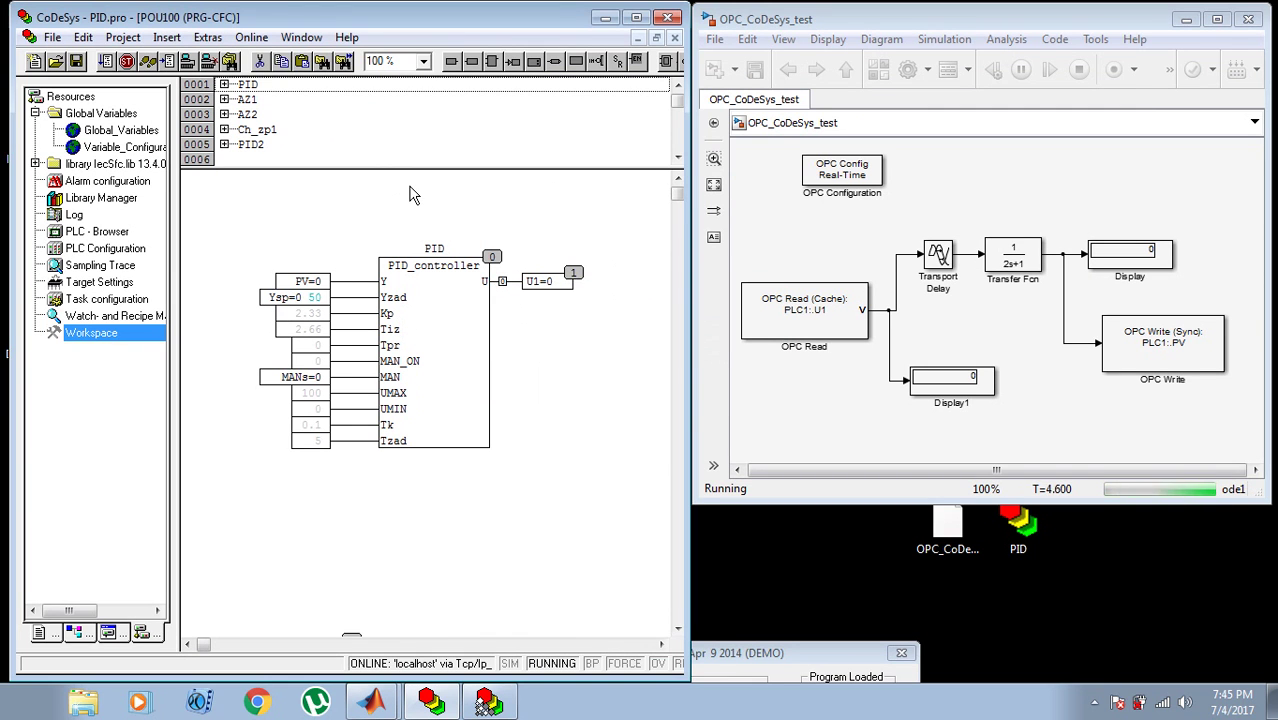